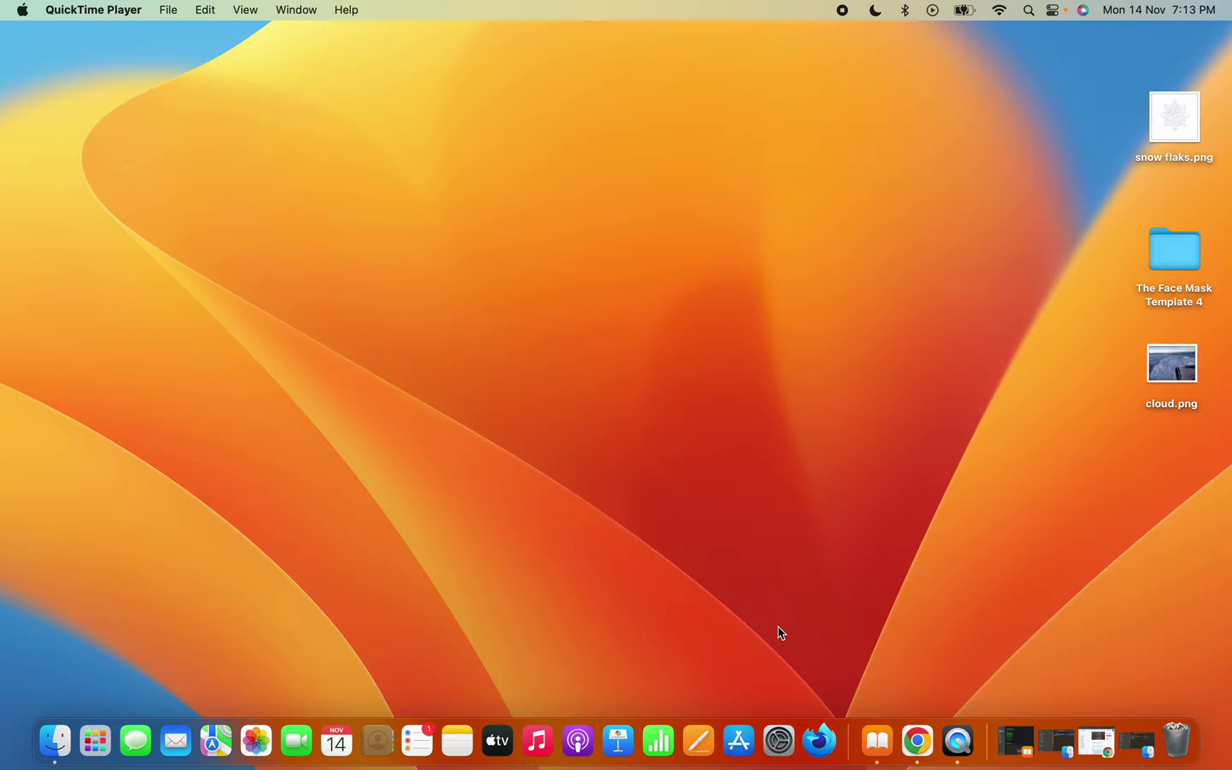
Open Spotlight Search with Cmd+Space.
{"action": "key", "text": "super+space"}
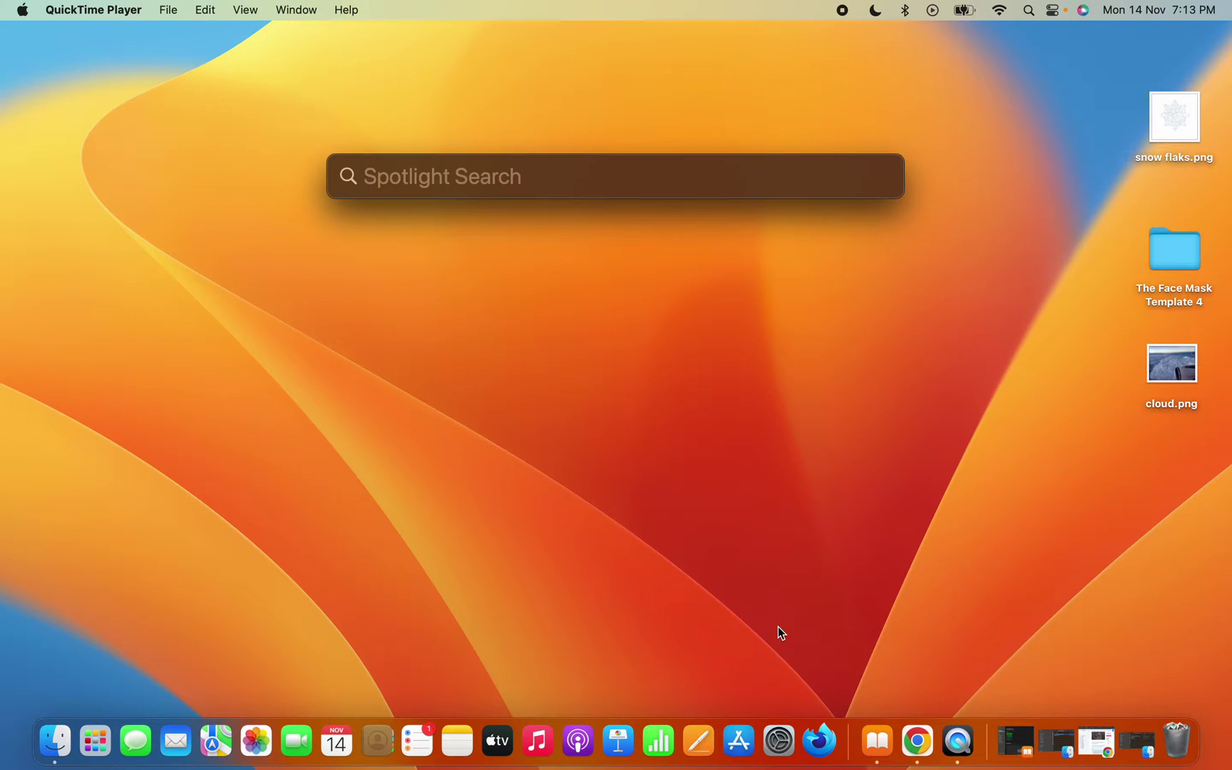
Launch Spark AR Studio from Spotlight by searching 'spark'.
{"action": "type", "text": "spark"}
{"action": "key", "text": "Right"}
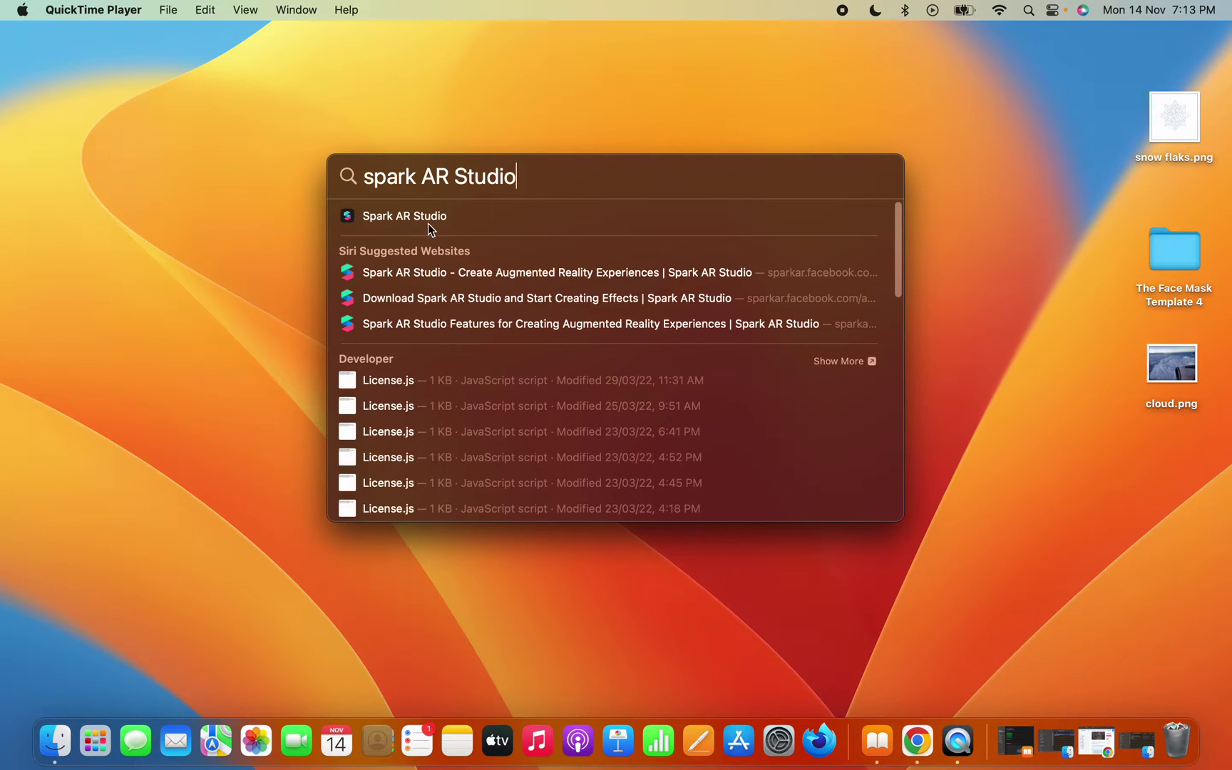
{"action": "key", "text": "Return"}
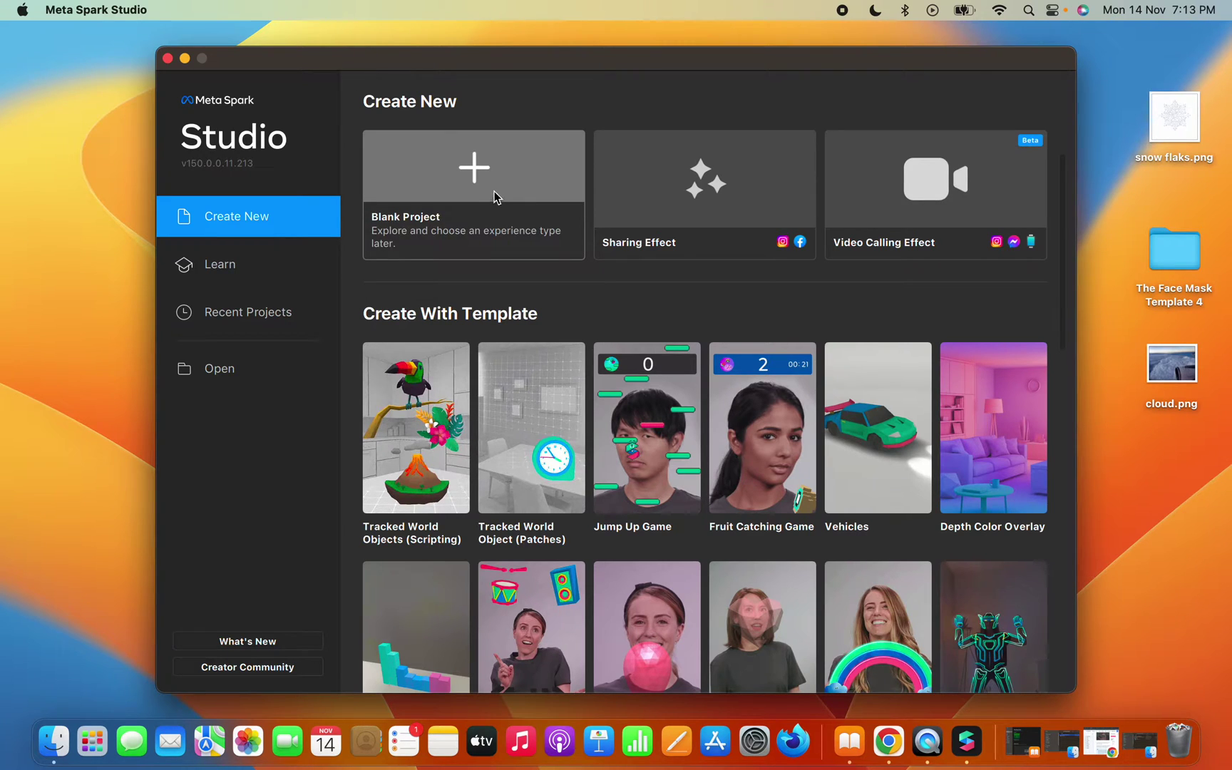
Start a Blank Project and drag cloud.png from the desktop into its assets.
{"action": "left_click", "coordinate": [488, 174]}
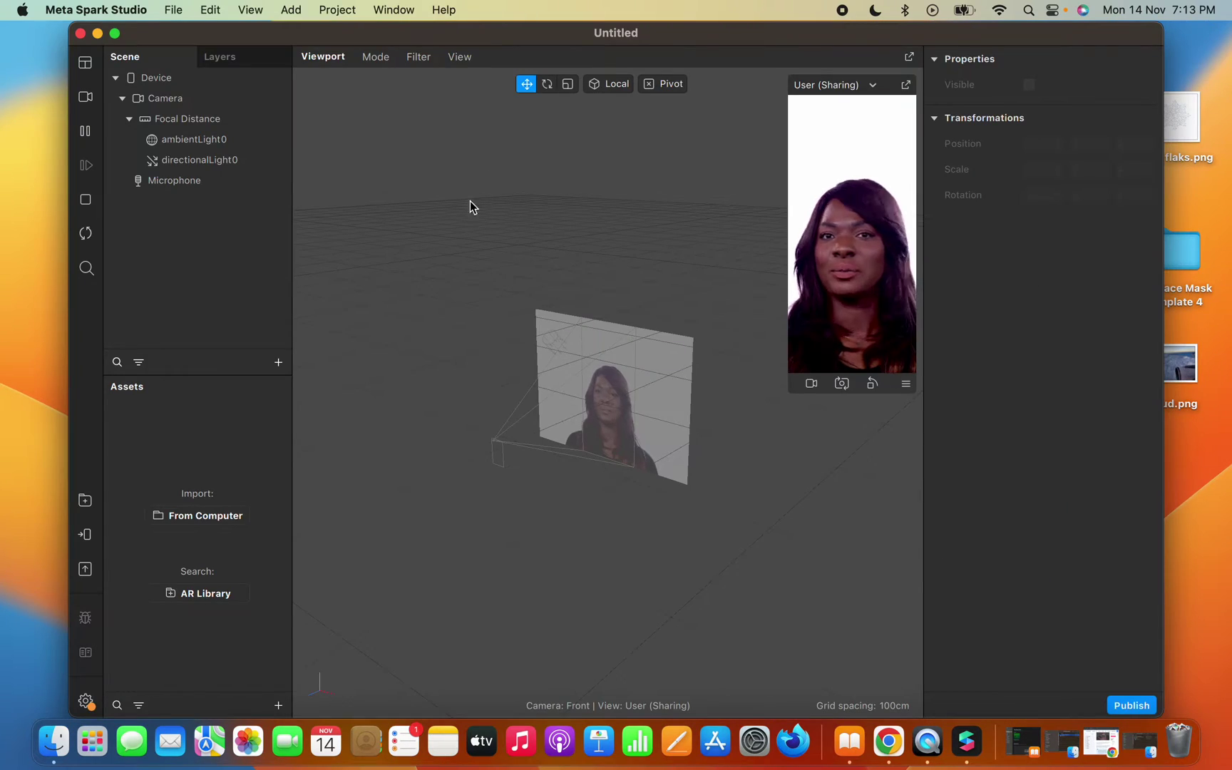
{"action": "left_click_drag", "start_coordinate": [774, 33], "coordinate": [707, 32]}
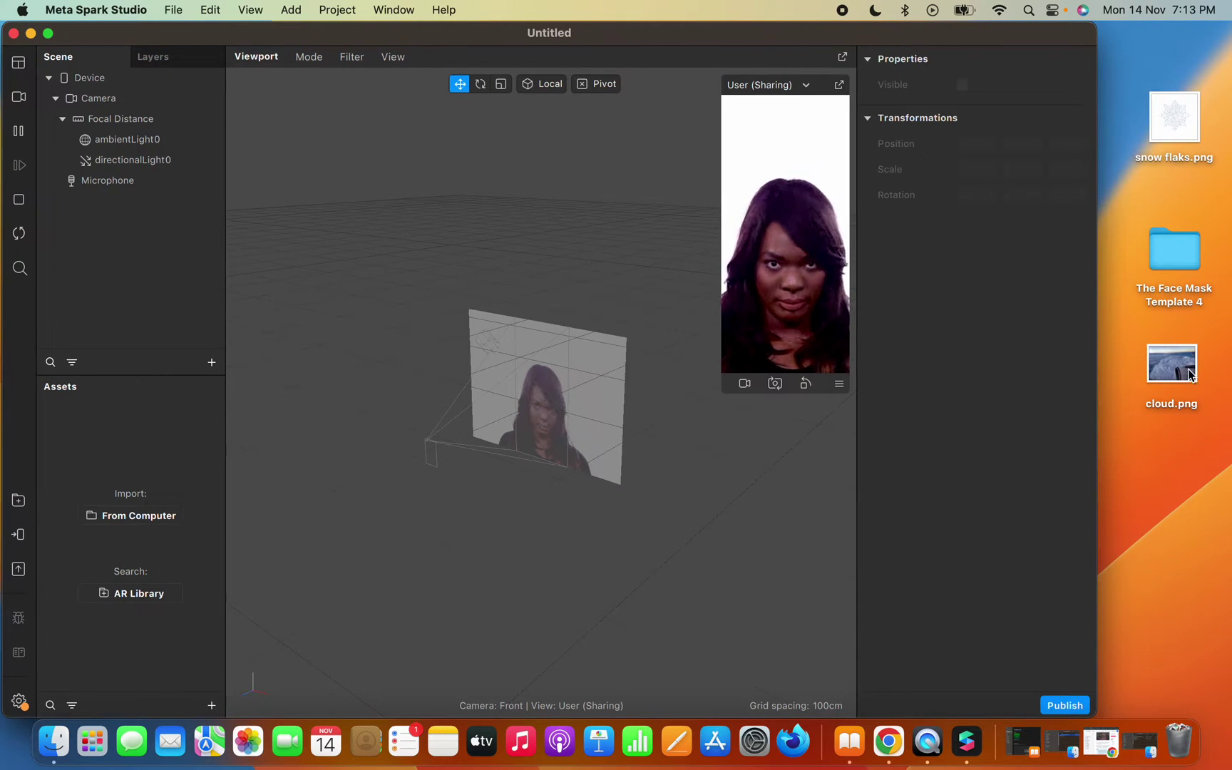
{"action": "left_click_drag", "start_coordinate": [1196, 377], "coordinate": [149, 428]}
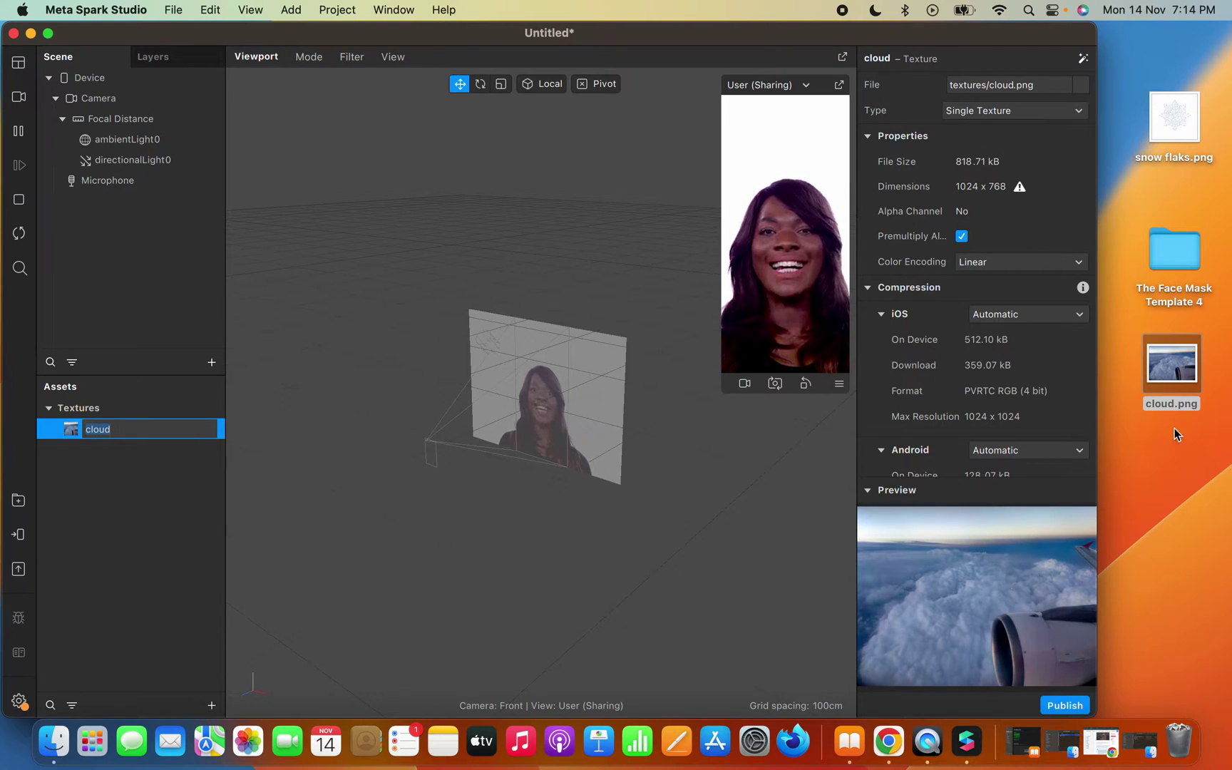
View cloud.png in Preview, close it, and make the Spark Studio window full screen.
{"action": "double_click", "coordinate": [1175, 365]}
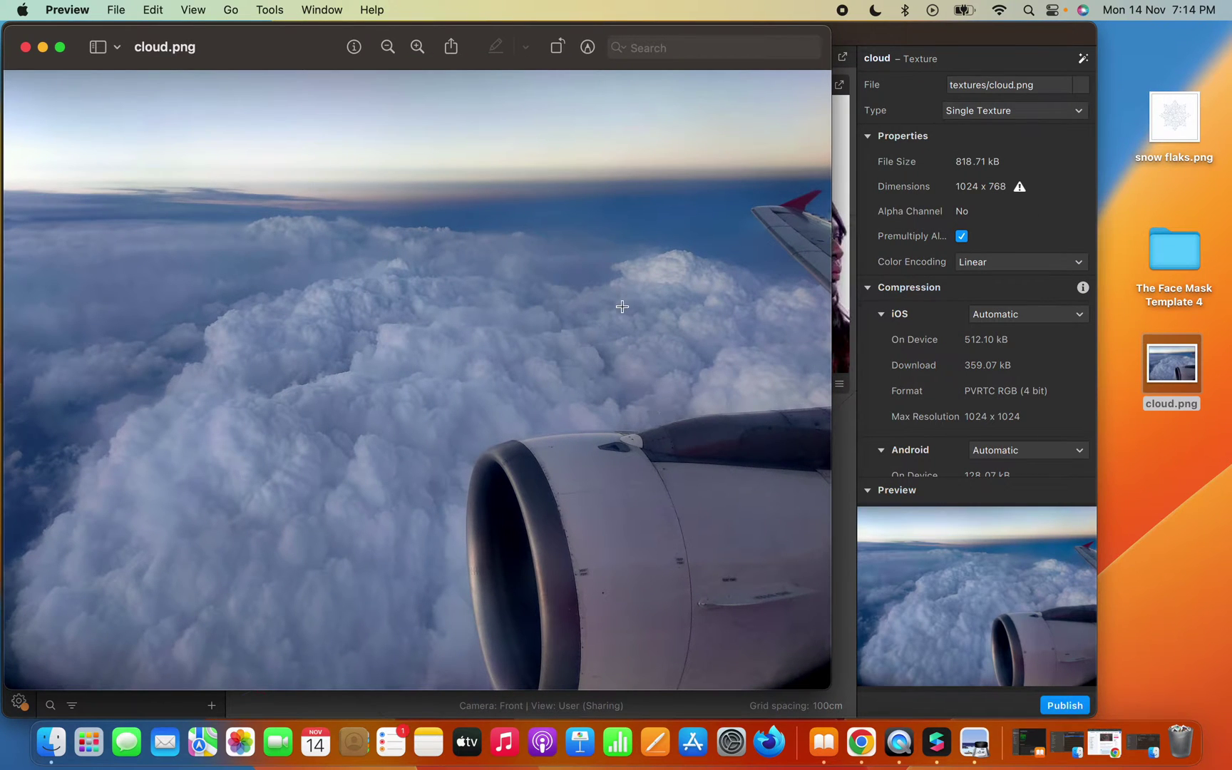
{"action": "left_click_drag", "start_coordinate": [293, 47], "coordinate": [466, 42]}
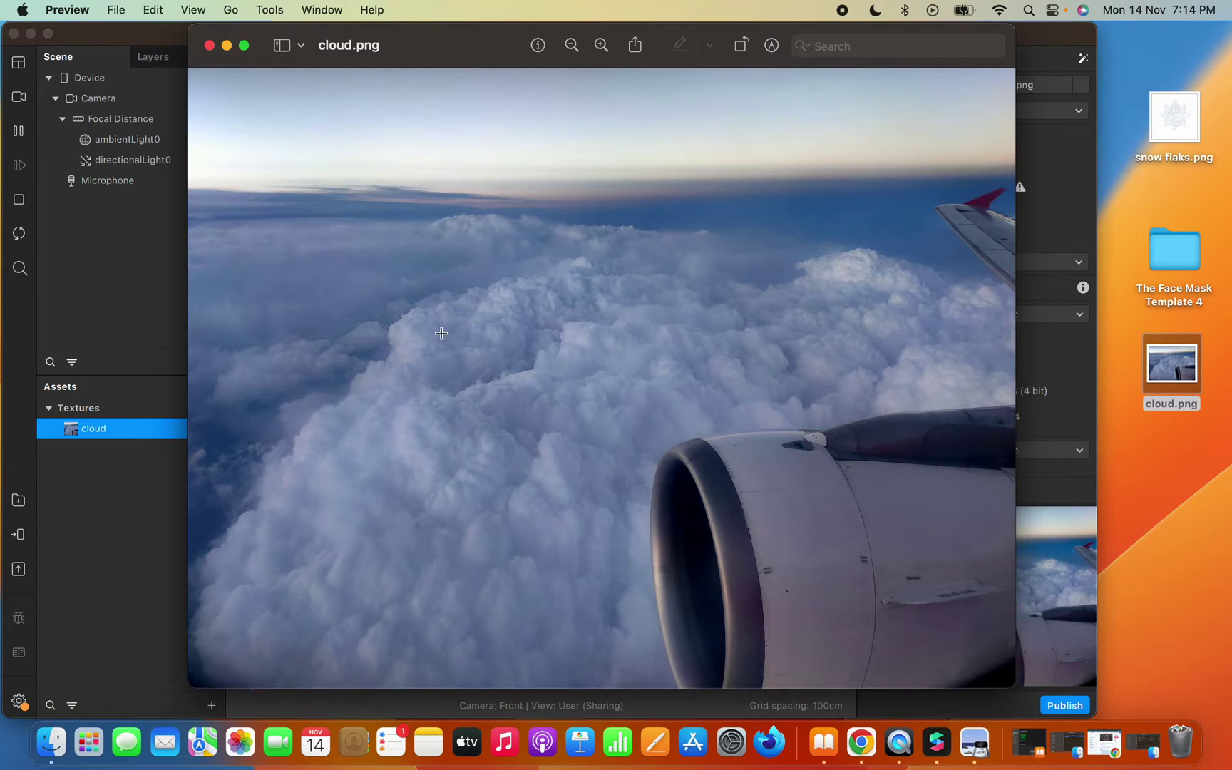
{"action": "left_click", "coordinate": [209, 46]}
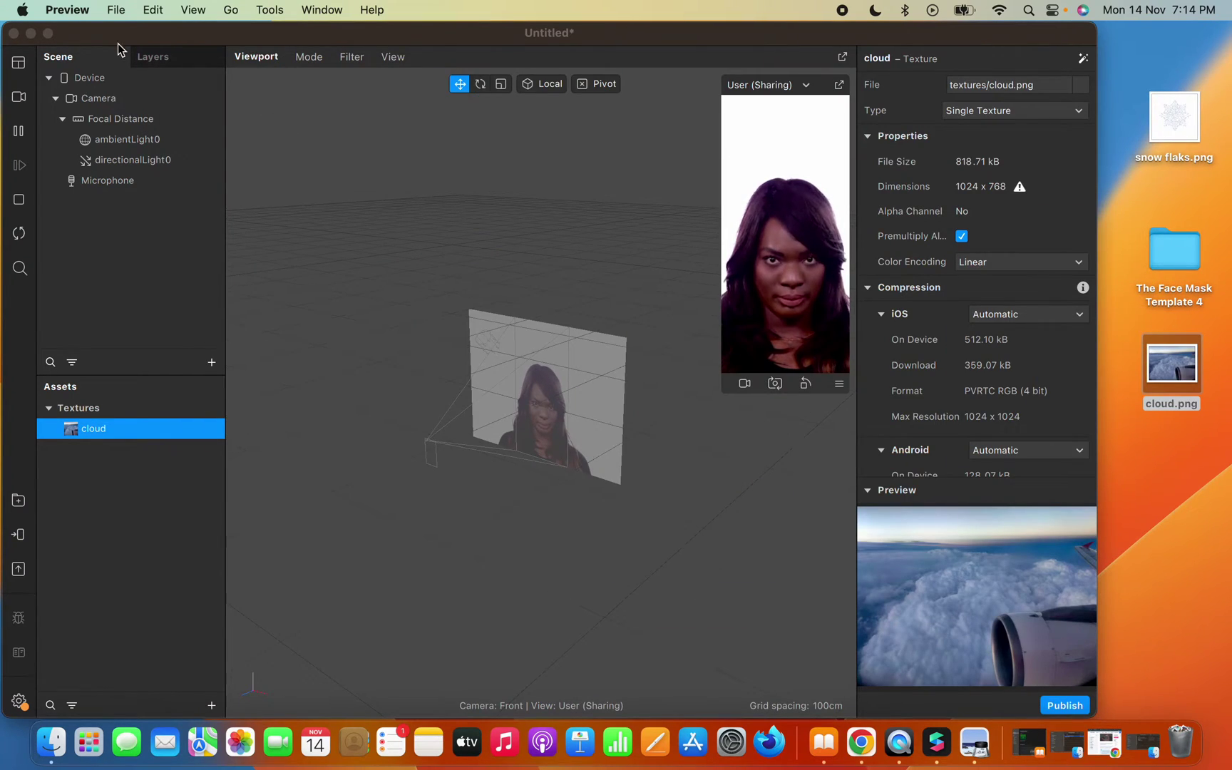
{"action": "left_click", "coordinate": [47, 33]}
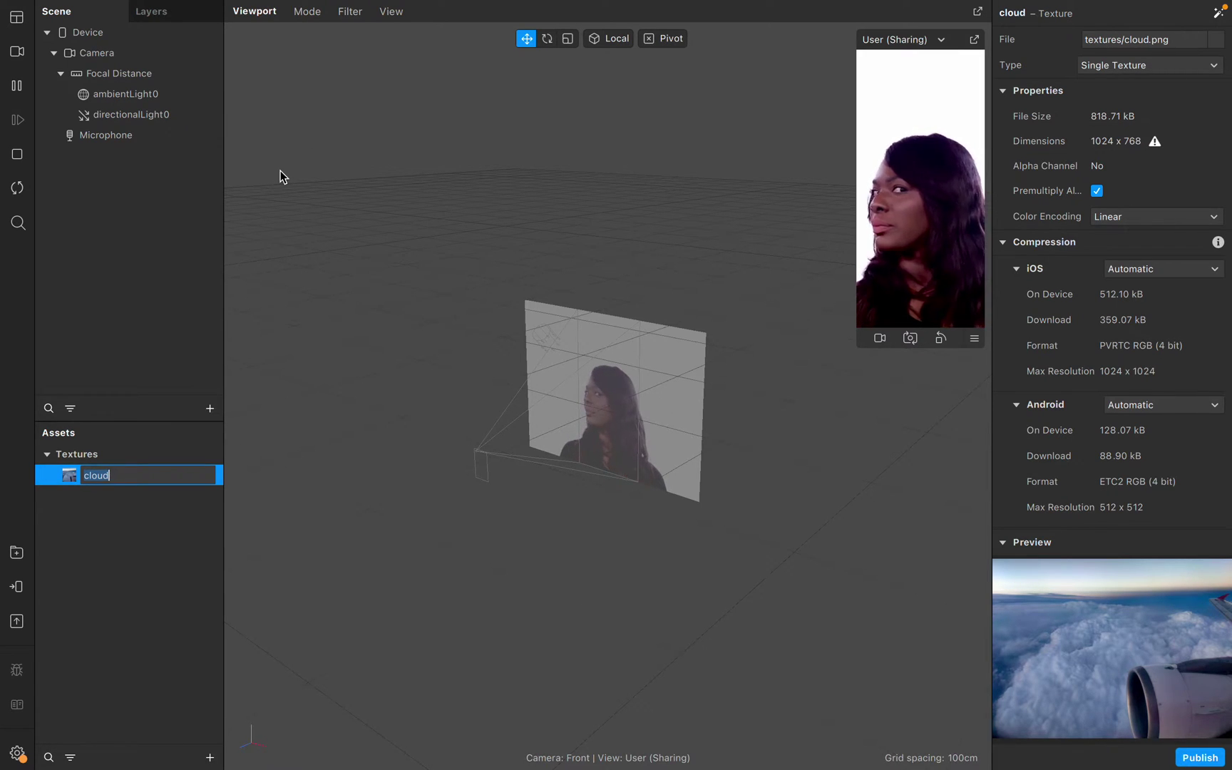
Confirm the texture is named cloud and drag the simulator corner to enlarge the preview.
{"action": "left_click", "coordinate": [179, 287]}
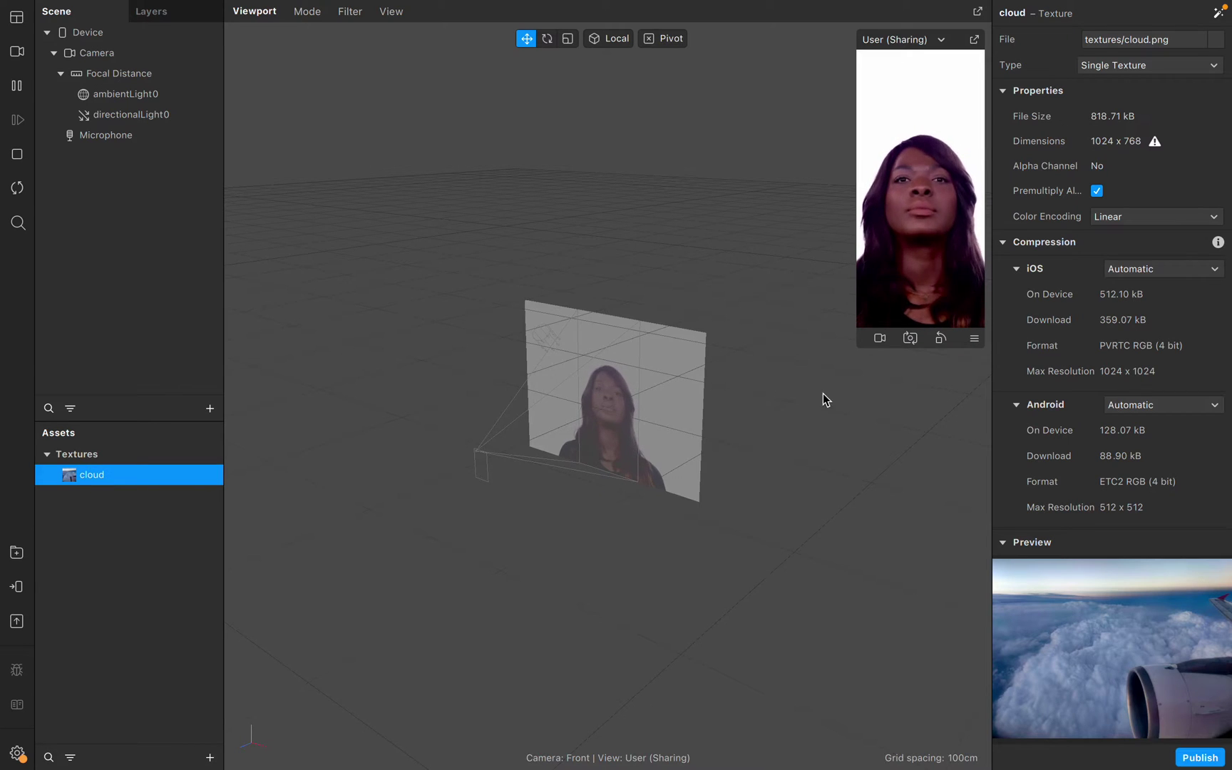
{"action": "left_click_drag", "start_coordinate": [855, 348], "coordinate": [746, 464]}
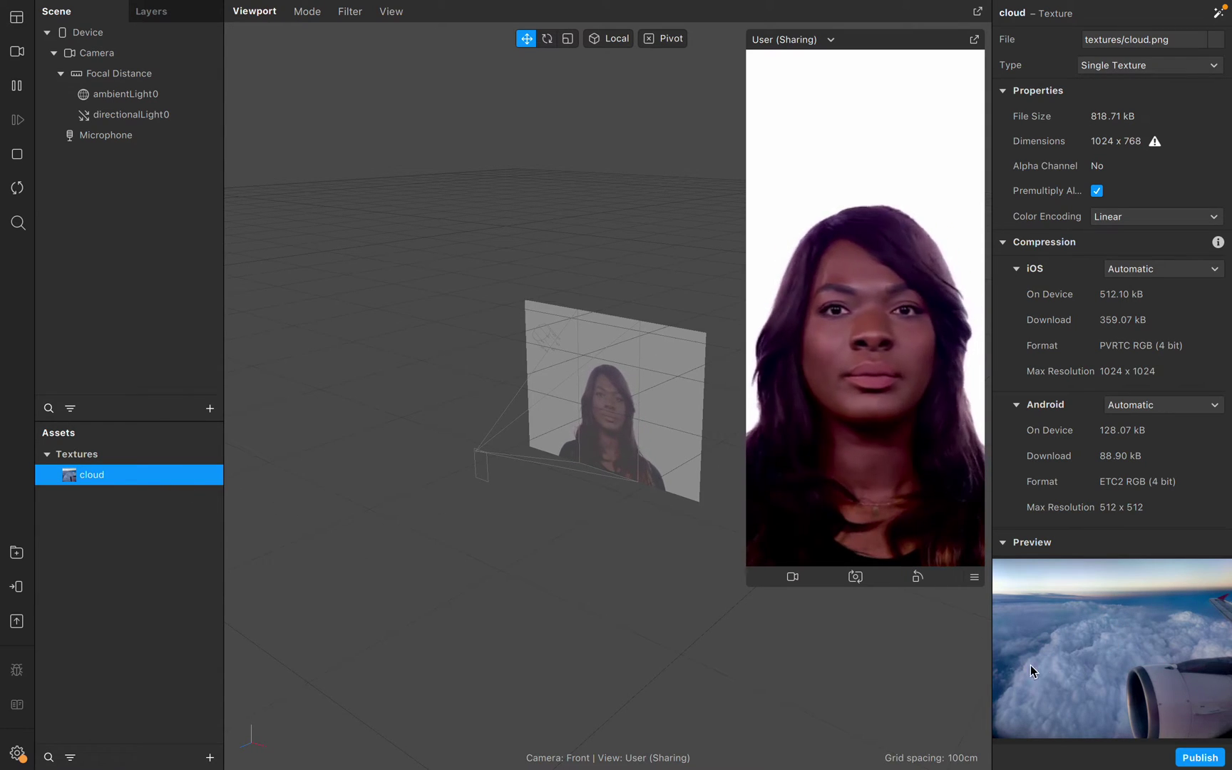
{"action": "left_click", "coordinate": [97, 52]}
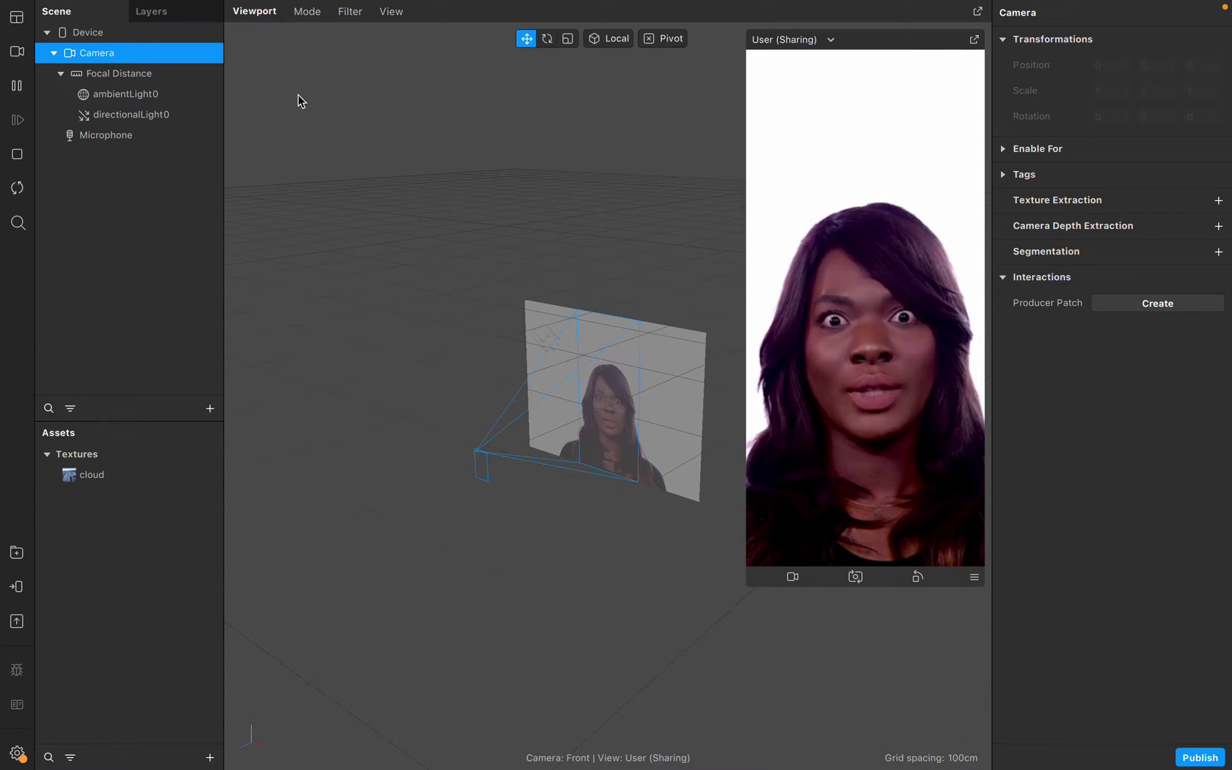
{"action": "left_click", "coordinate": [121, 272]}
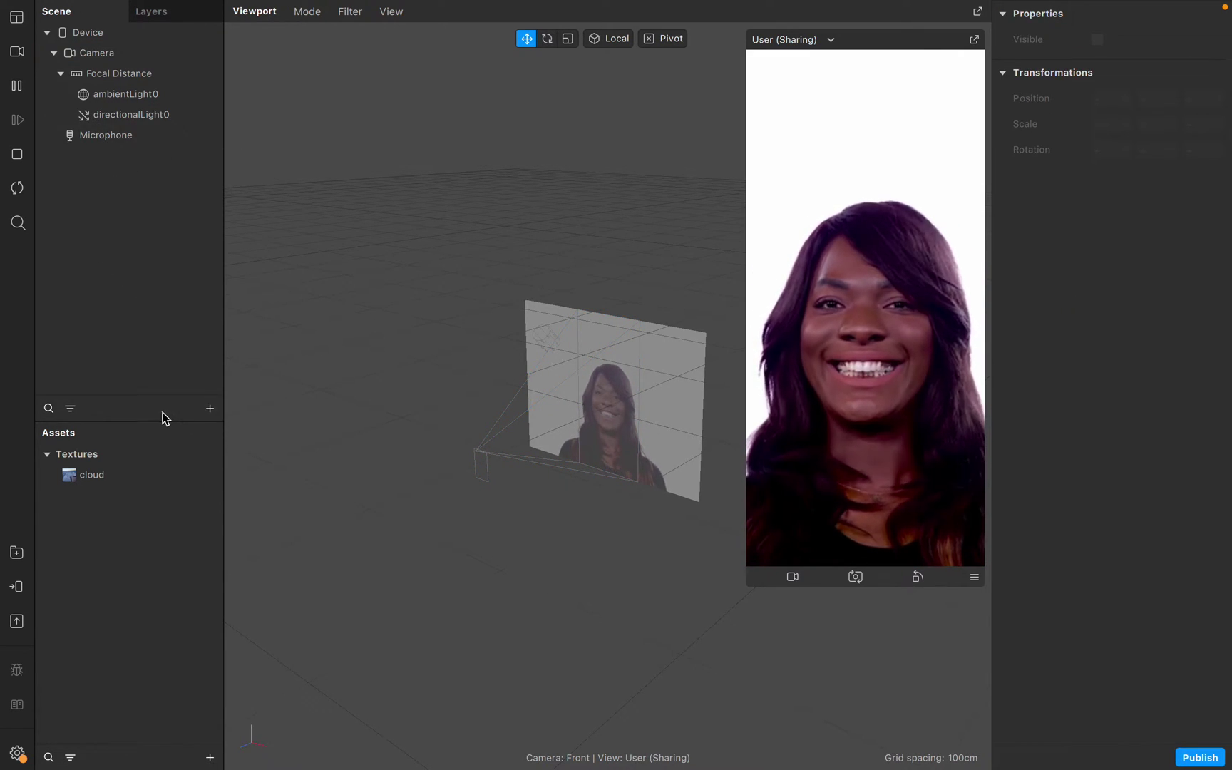
Insert a Rectangle into the scene by searching 'rec'.
{"action": "left_click", "coordinate": [210, 409]}
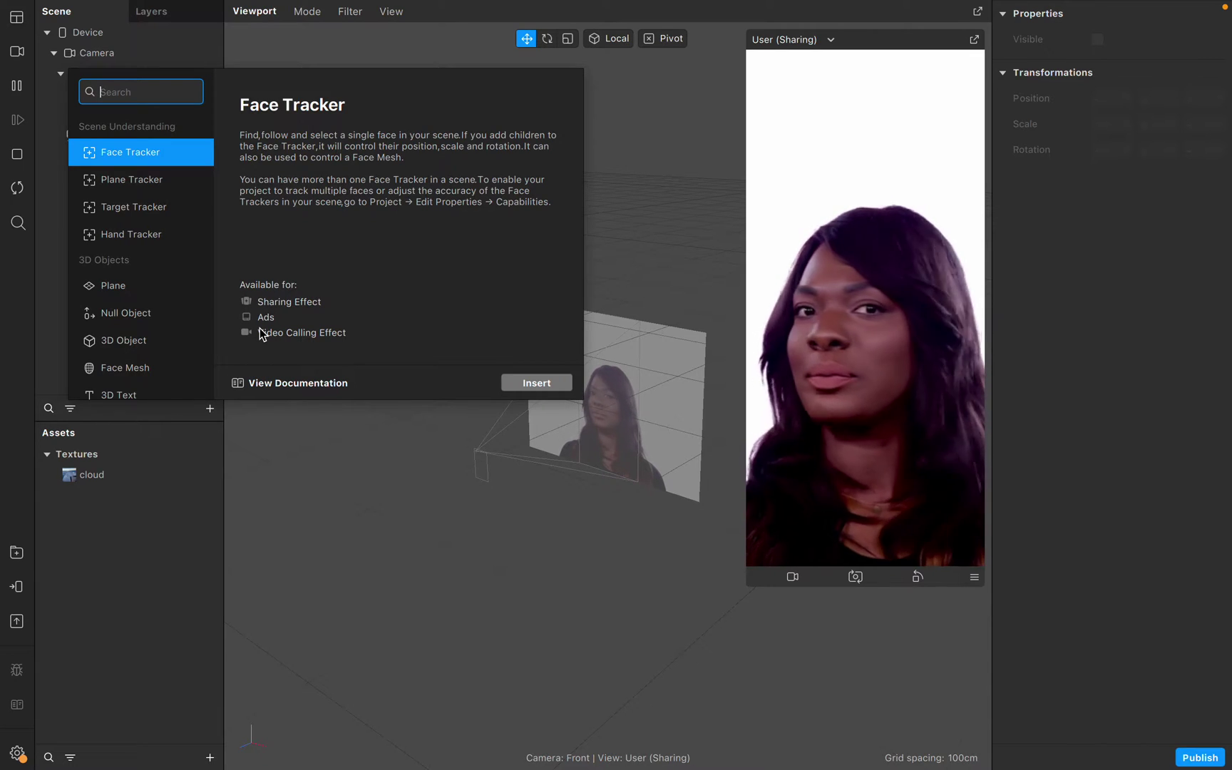
{"action": "type", "text": "rec"}
{"action": "key", "text": "Return"}
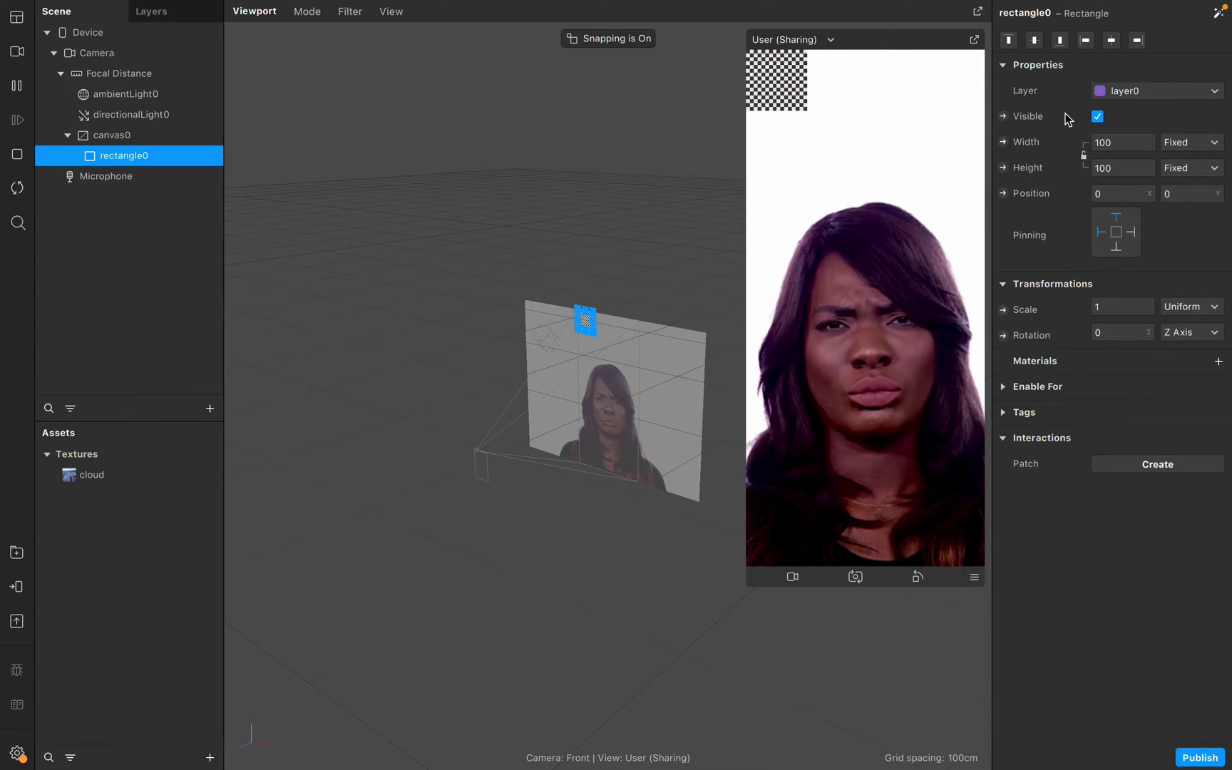
Set the rectangle's Width and Height to Relative and add a new material0.
{"action": "left_click", "coordinate": [1122, 144]}
{"action": "left_click", "coordinate": [1129, 166]}
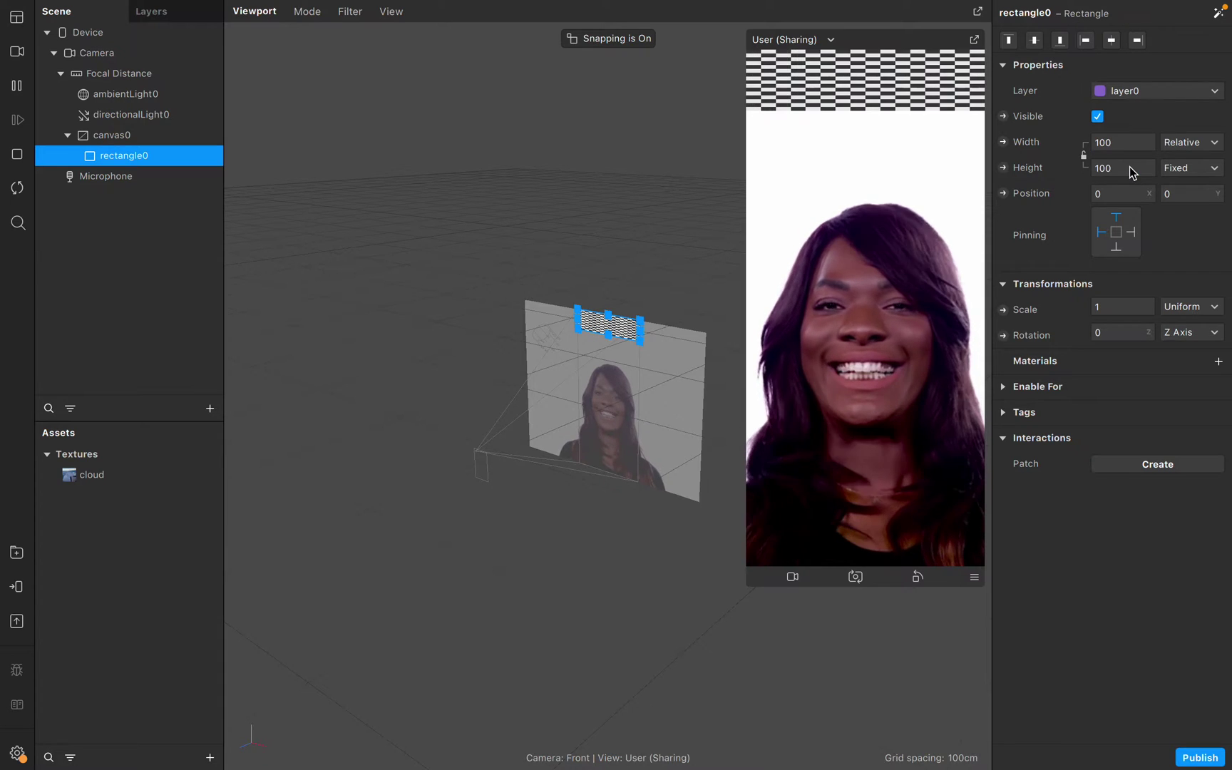
{"action": "left_click", "coordinate": [1127, 194]}
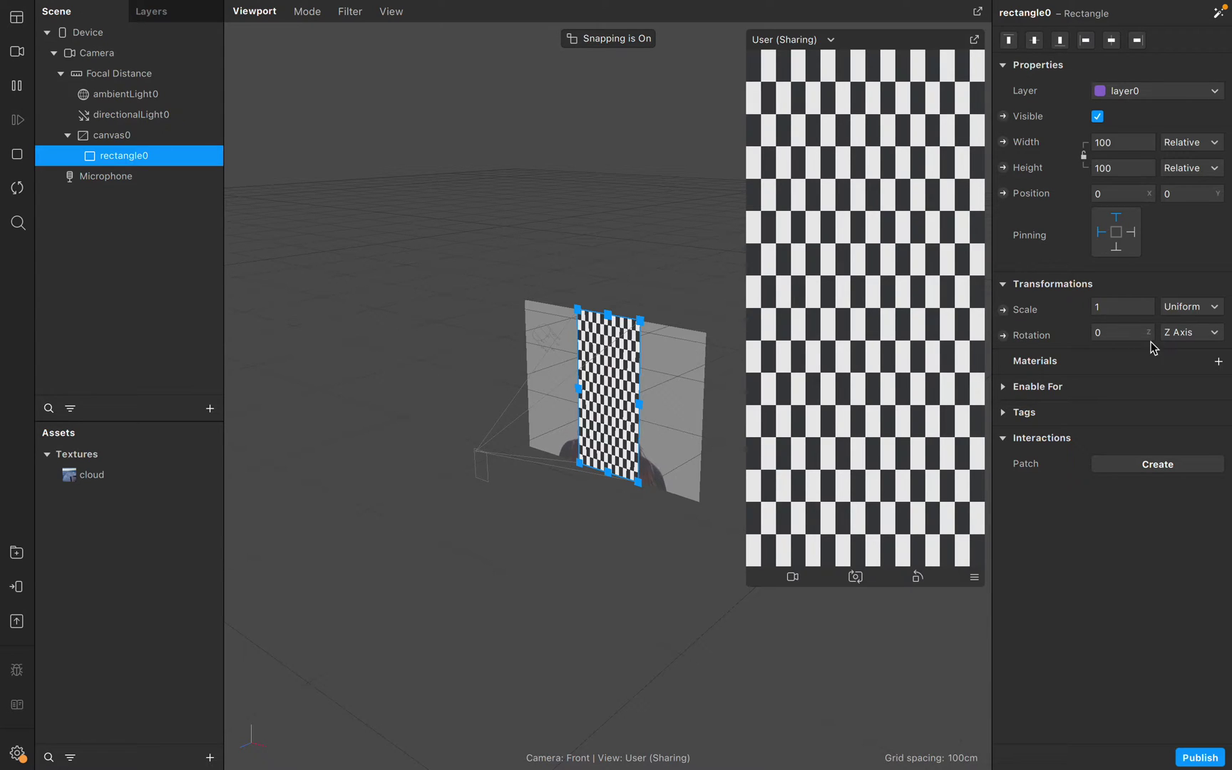
{"action": "left_click", "coordinate": [1217, 362]}
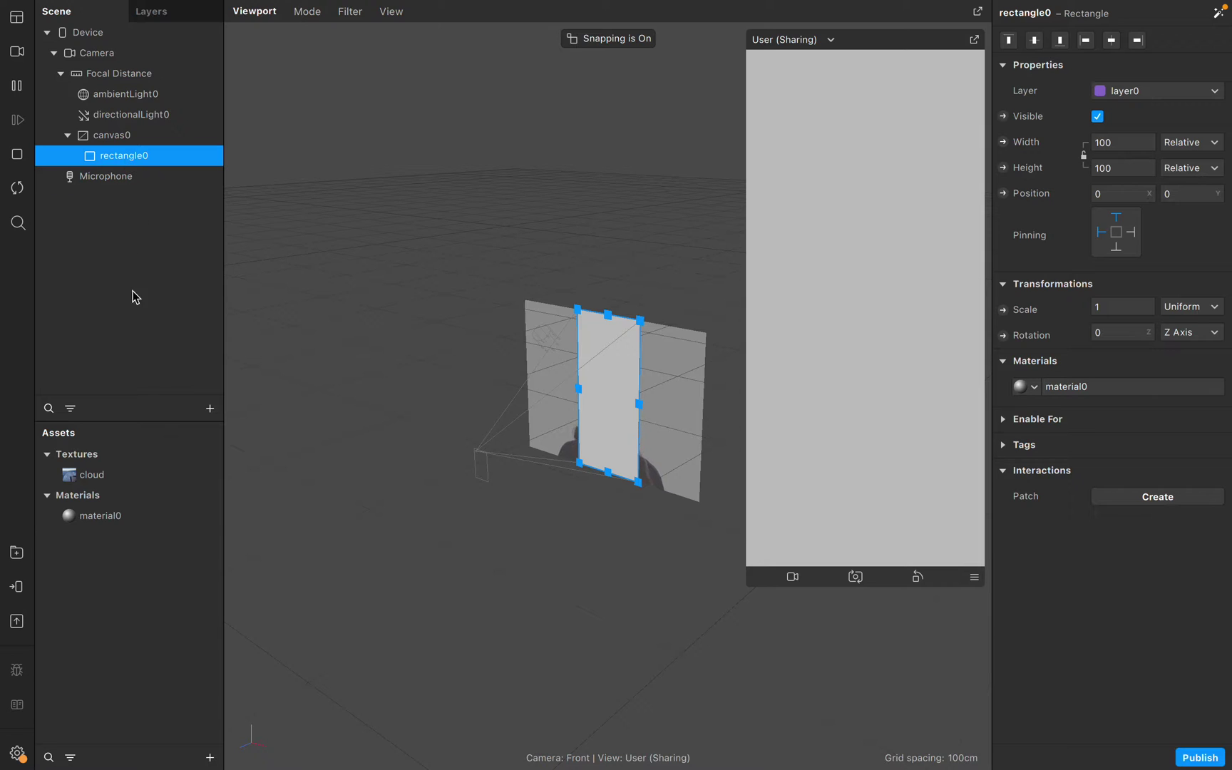
Rename material0 to 'background material'.
{"action": "right_click", "coordinate": [148, 522]}
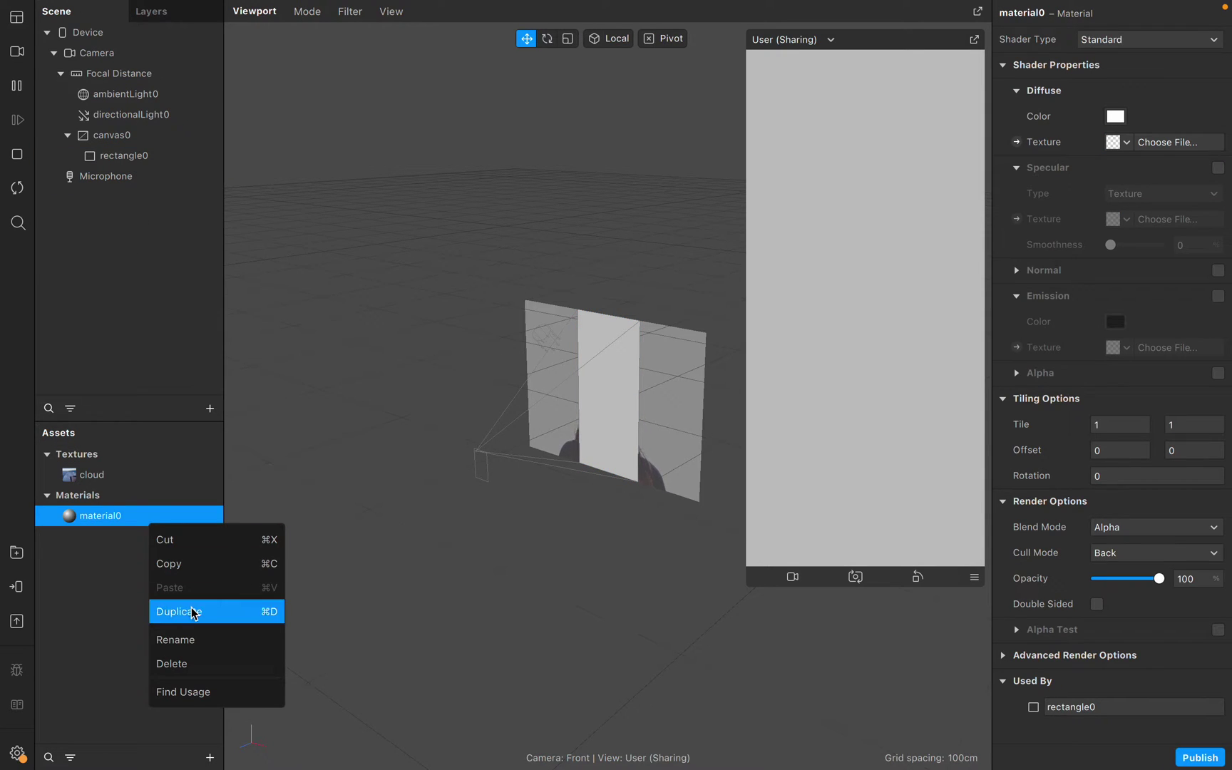
{"action": "left_click", "coordinate": [197, 639]}
{"action": "type", "text": "b"}
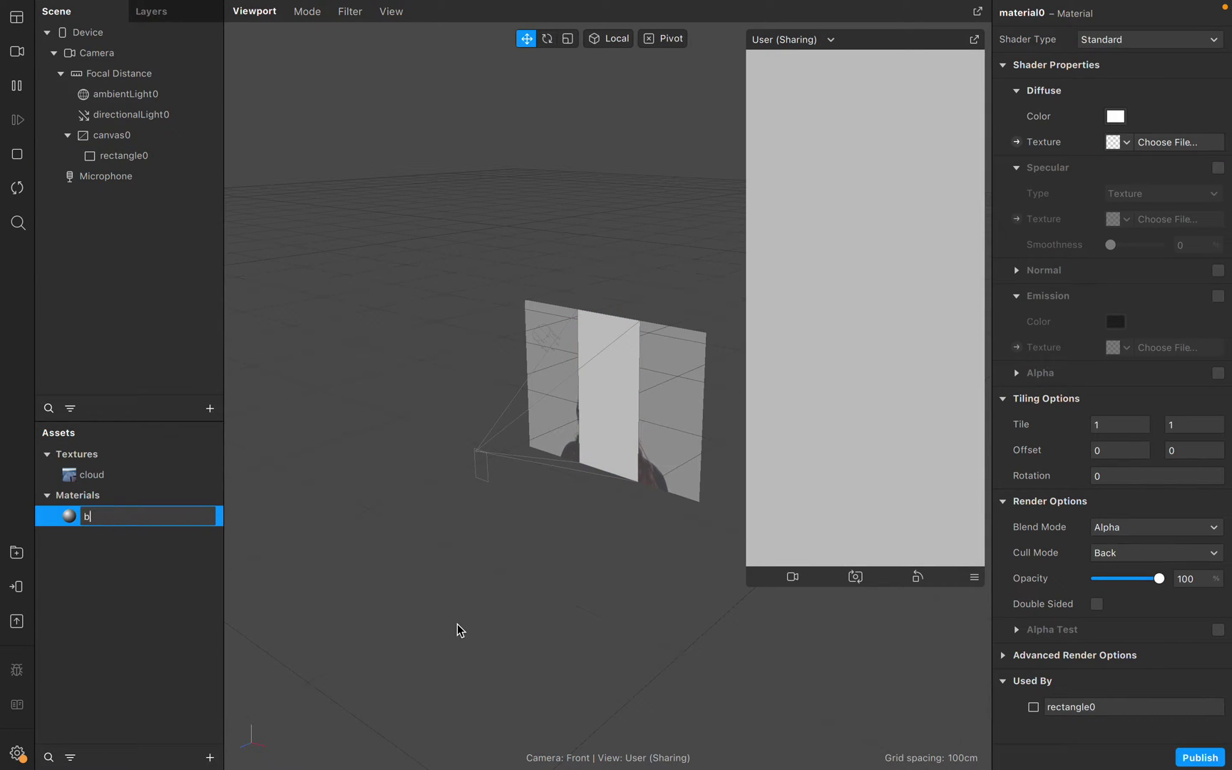
{"action": "type", "text": "ackground material"}
{"action": "key", "text": "Return"}
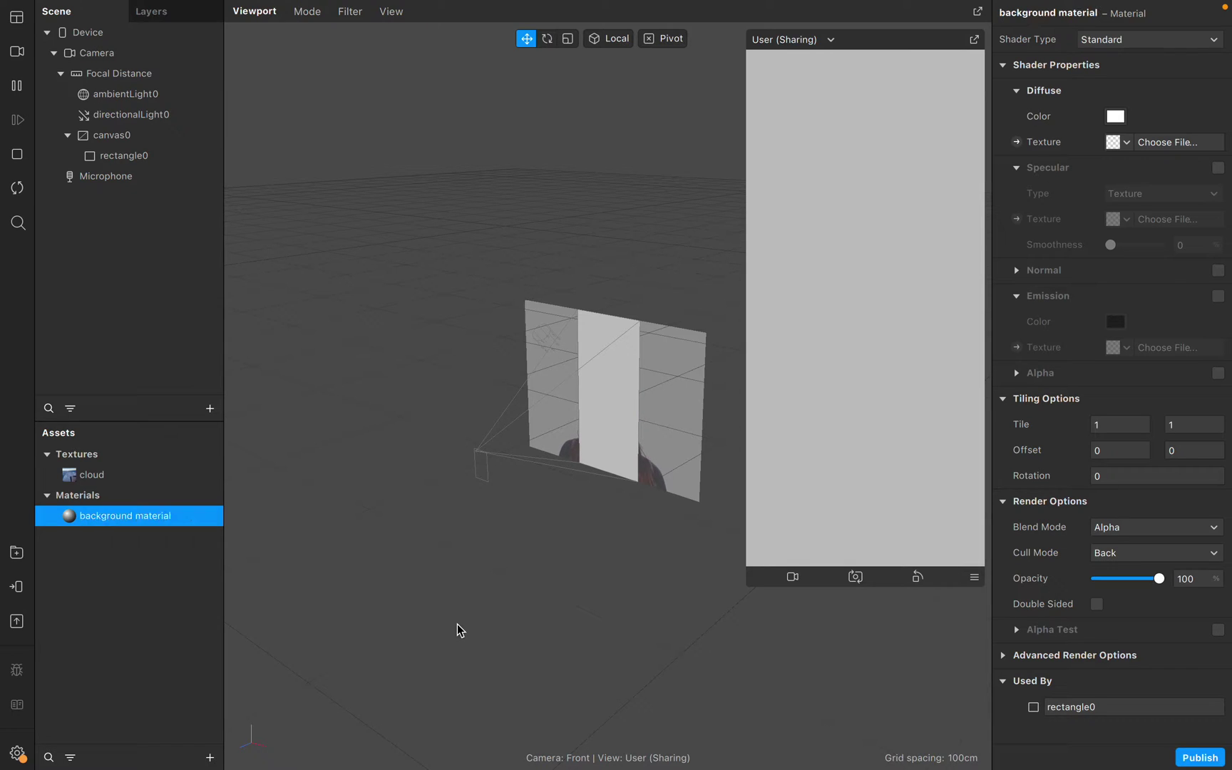
Rename rectangle0 to 'background rectangle'.
{"action": "left_click", "coordinate": [142, 157]}
{"action": "right_click", "coordinate": [144, 157]}
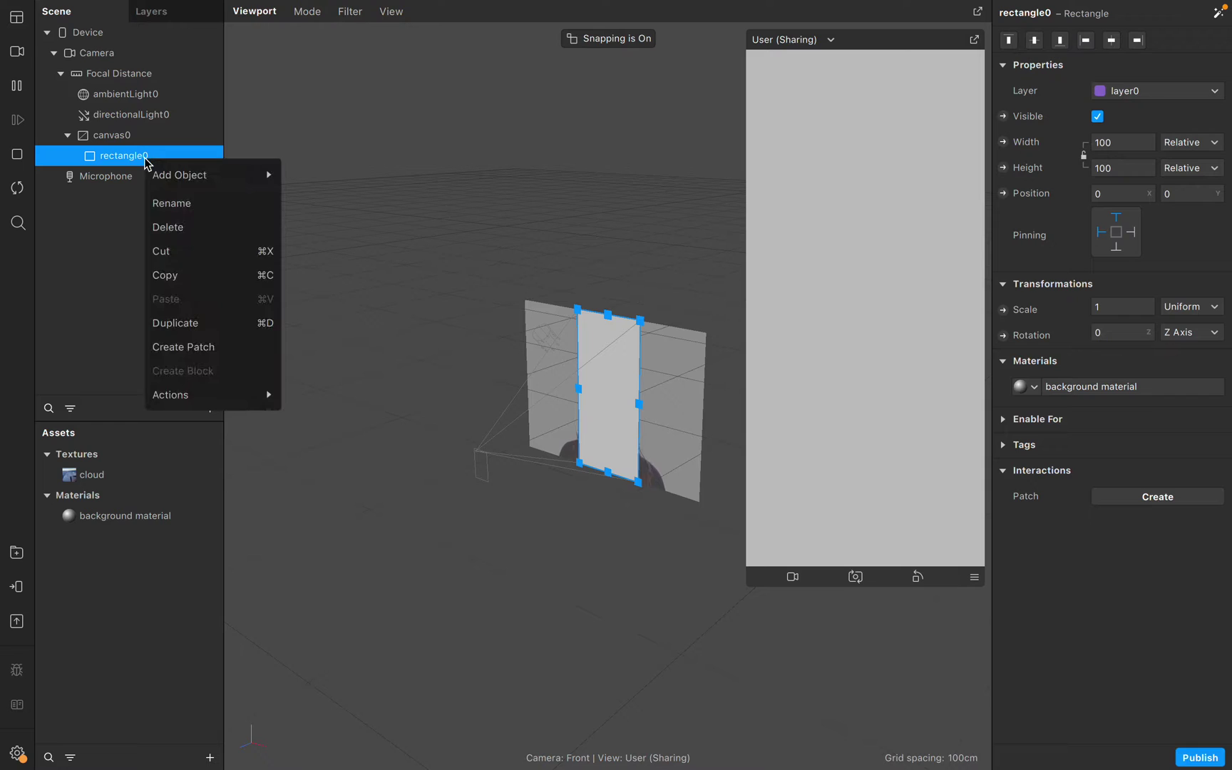
{"action": "left_click", "coordinate": [236, 193]}
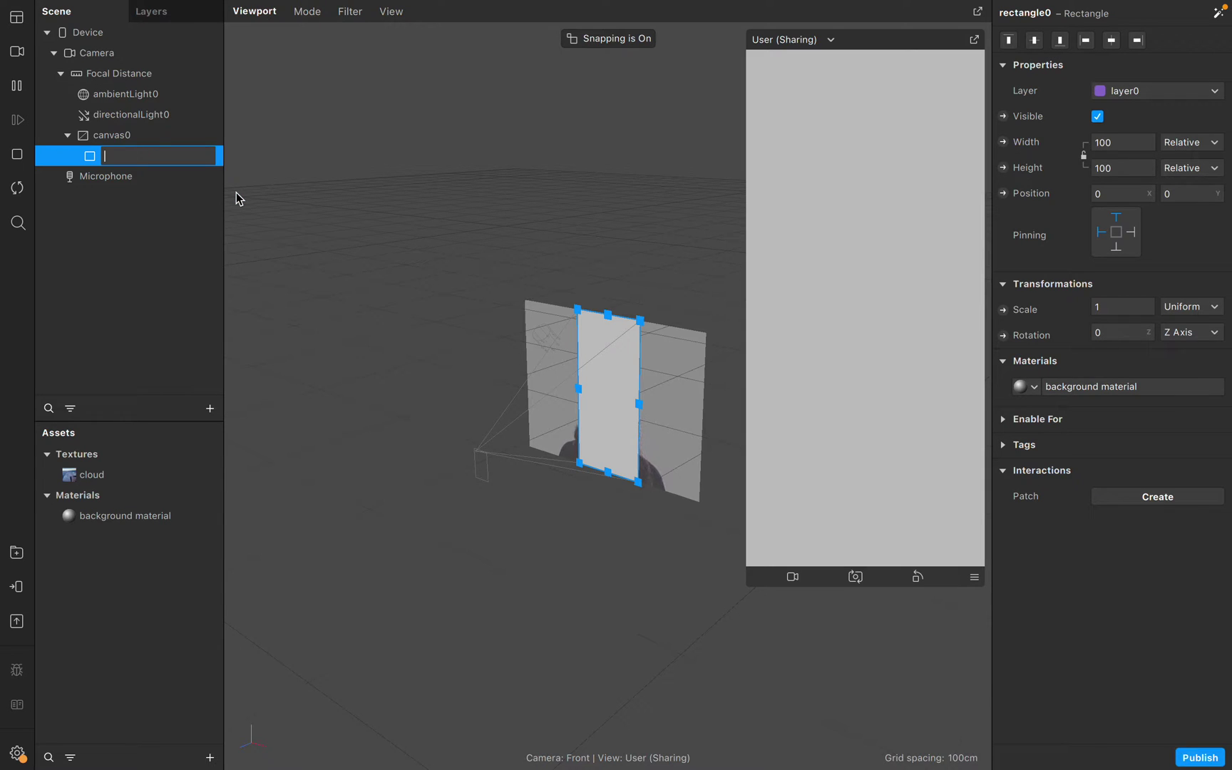
{"action": "type", "text": "background rectangle"}
{"action": "key", "text": "Return"}
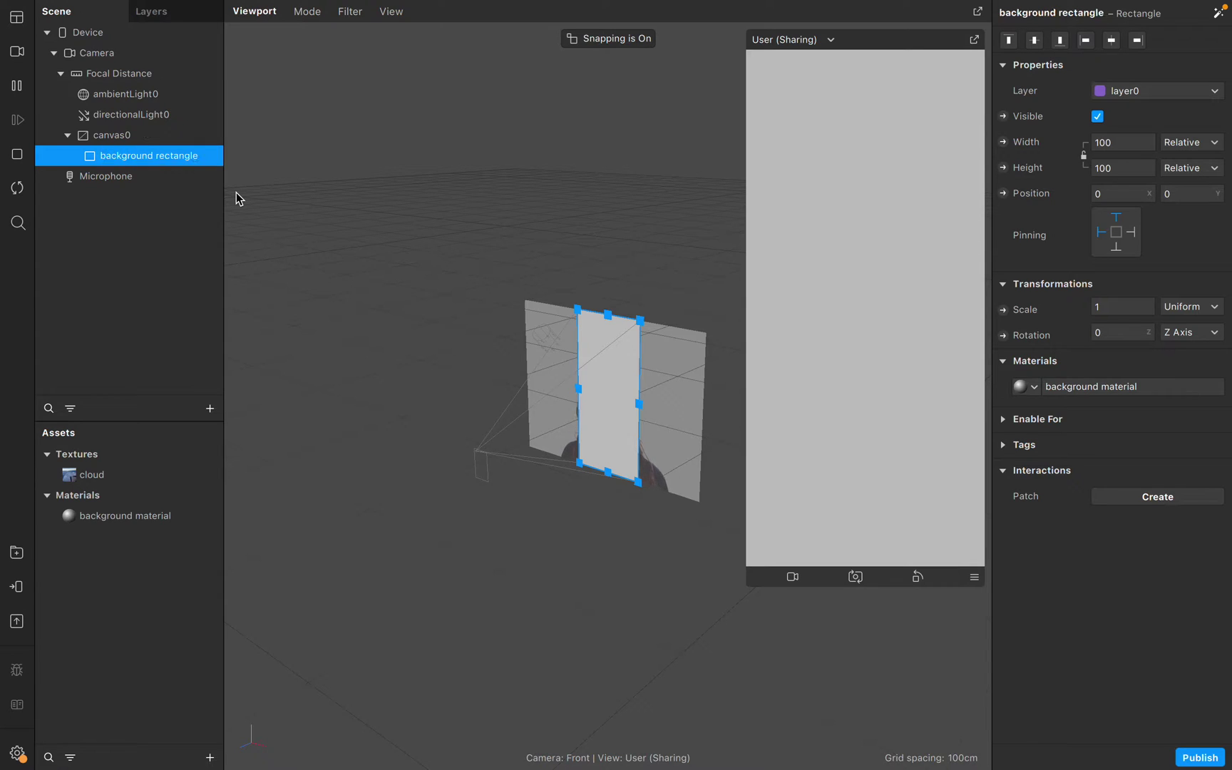
{"action": "left_click", "coordinate": [142, 515]}
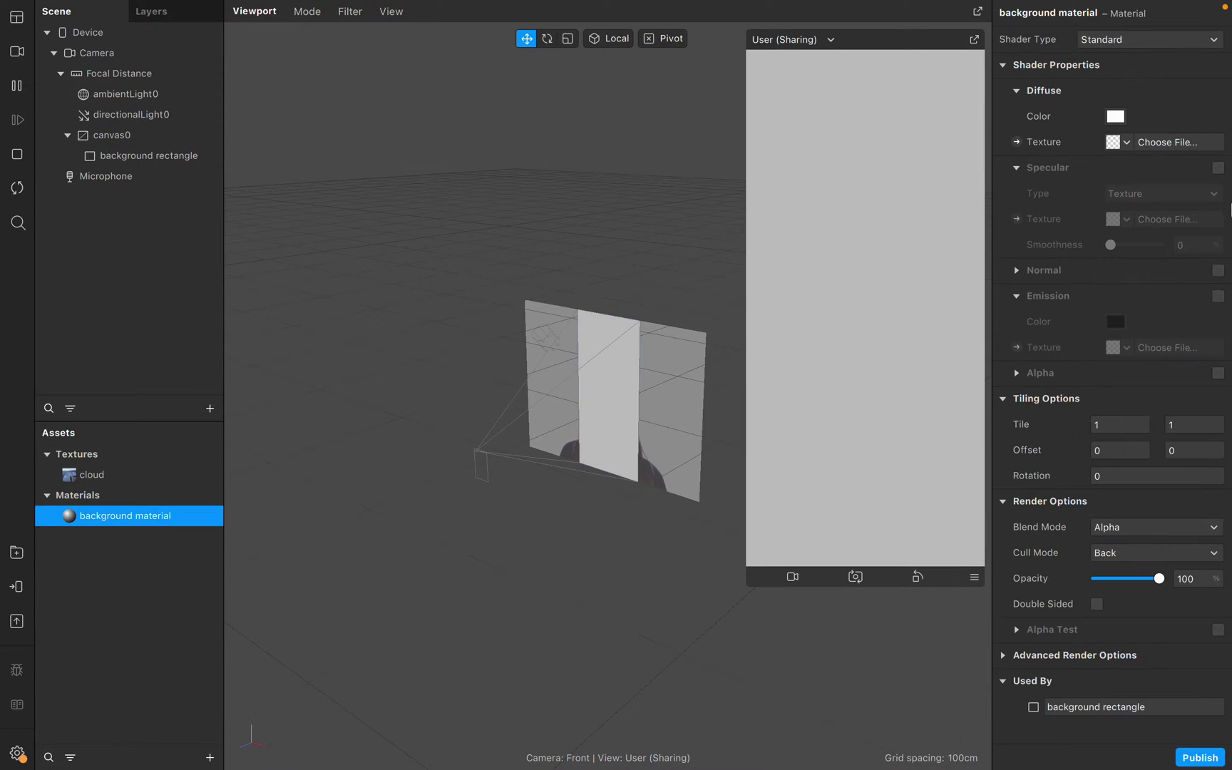
Give the background material the Flat shader with cloud as its Diffuse Texture.
{"action": "left_click", "coordinate": [1163, 40]}
{"action": "left_click", "coordinate": [1164, 43]}
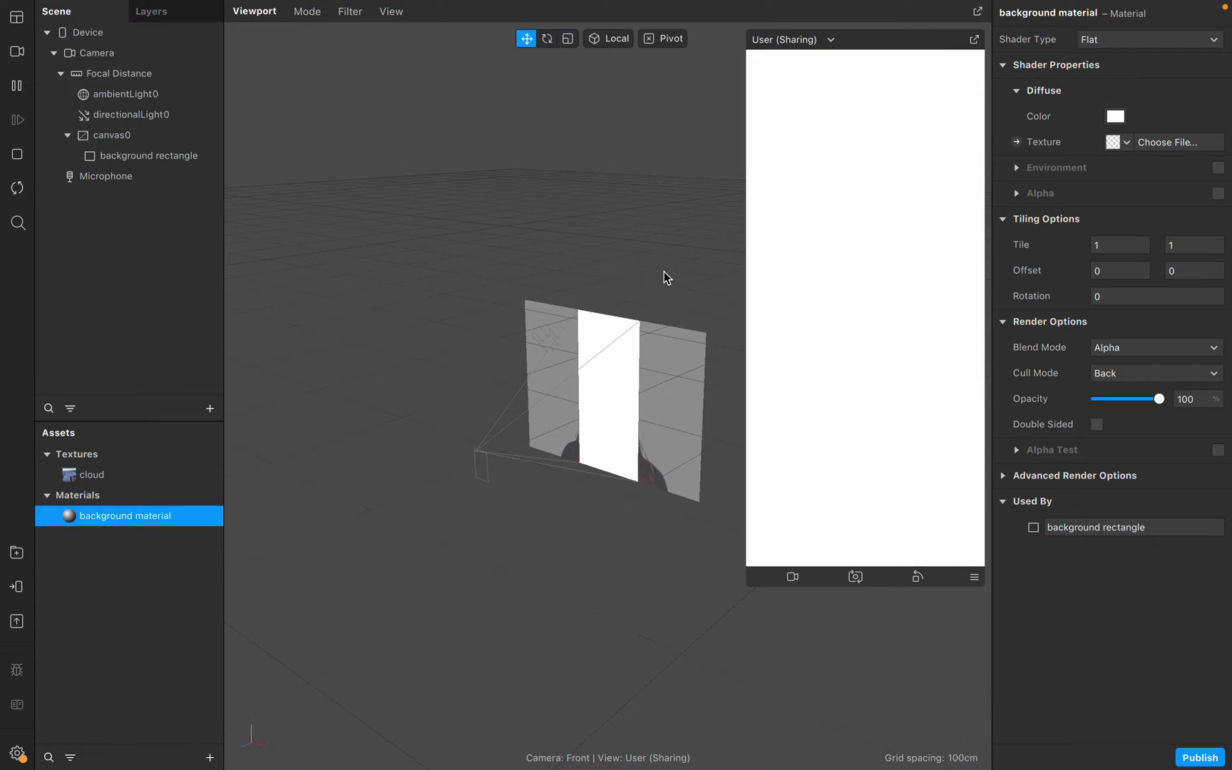
{"action": "left_click", "coordinate": [1125, 142]}
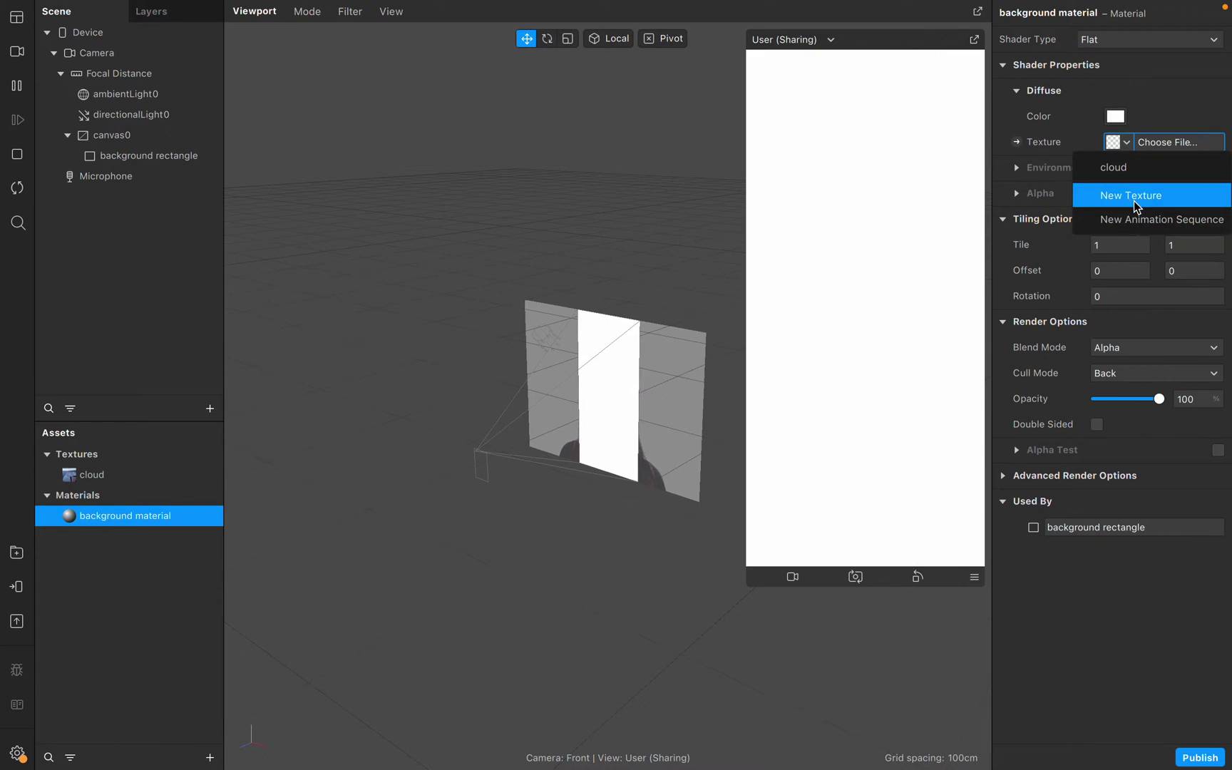
{"action": "left_click", "coordinate": [1132, 168]}
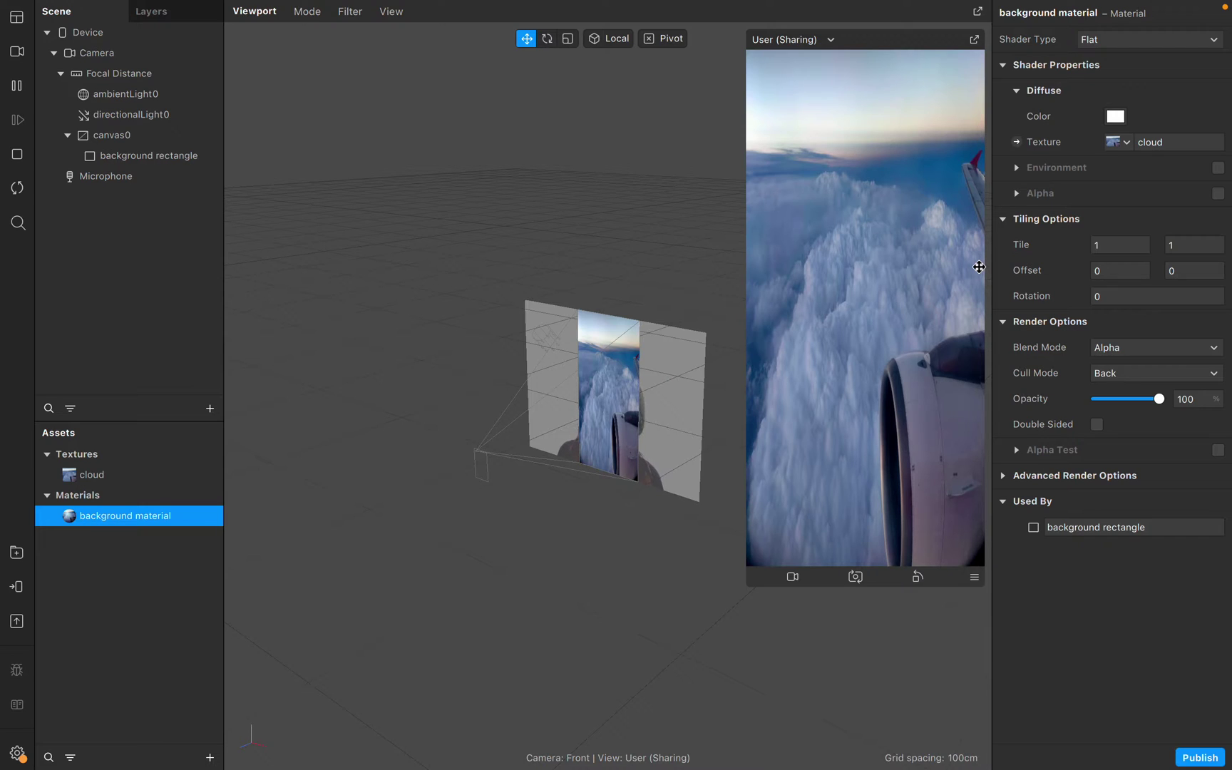
{"action": "left_click", "coordinate": [97, 53]}
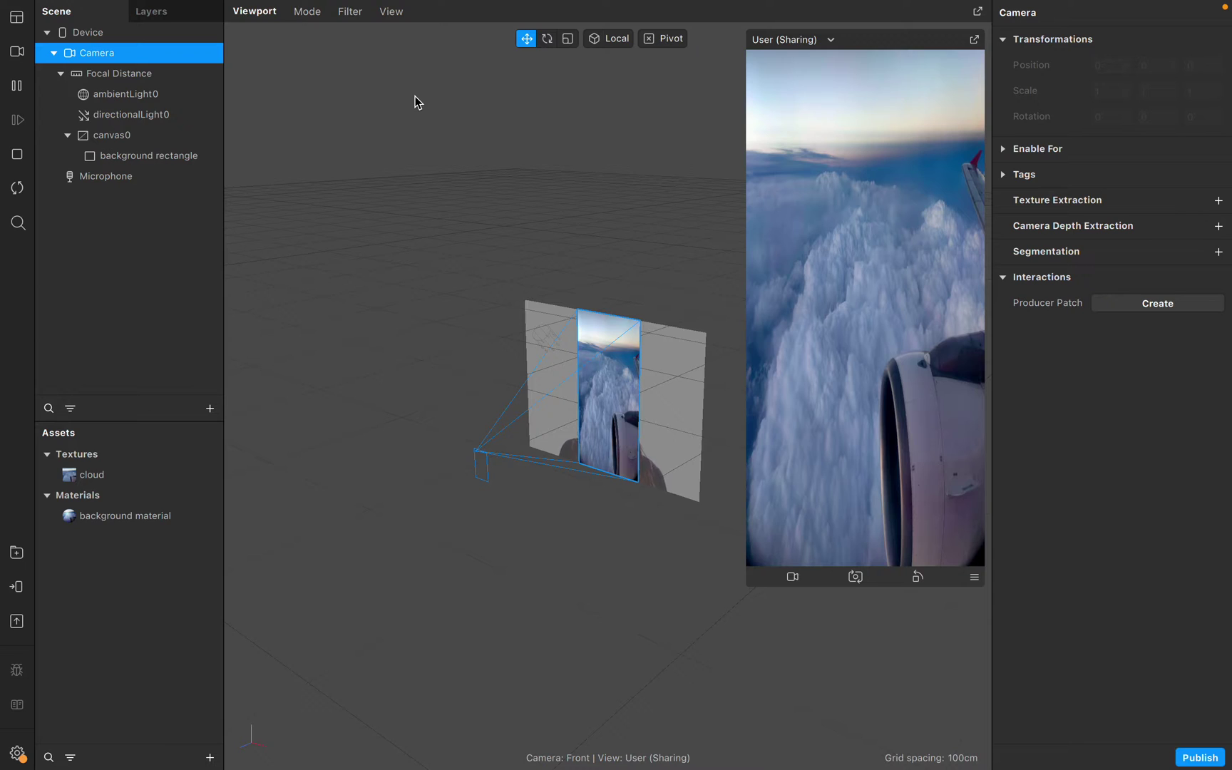
Add Camera texture extraction to create cameraTexture0, then review canvas0 and the background rectangle.
{"action": "left_click", "coordinate": [1218, 201]}
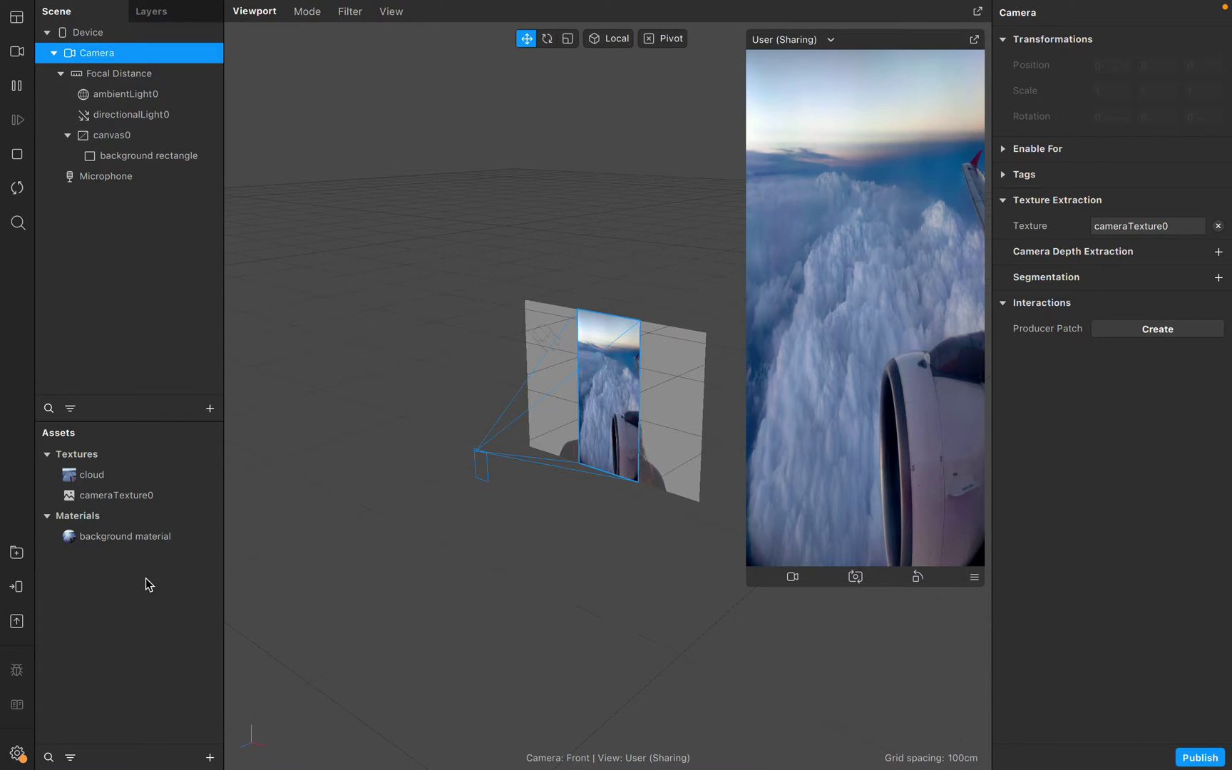
{"action": "left_click", "coordinate": [109, 499]}
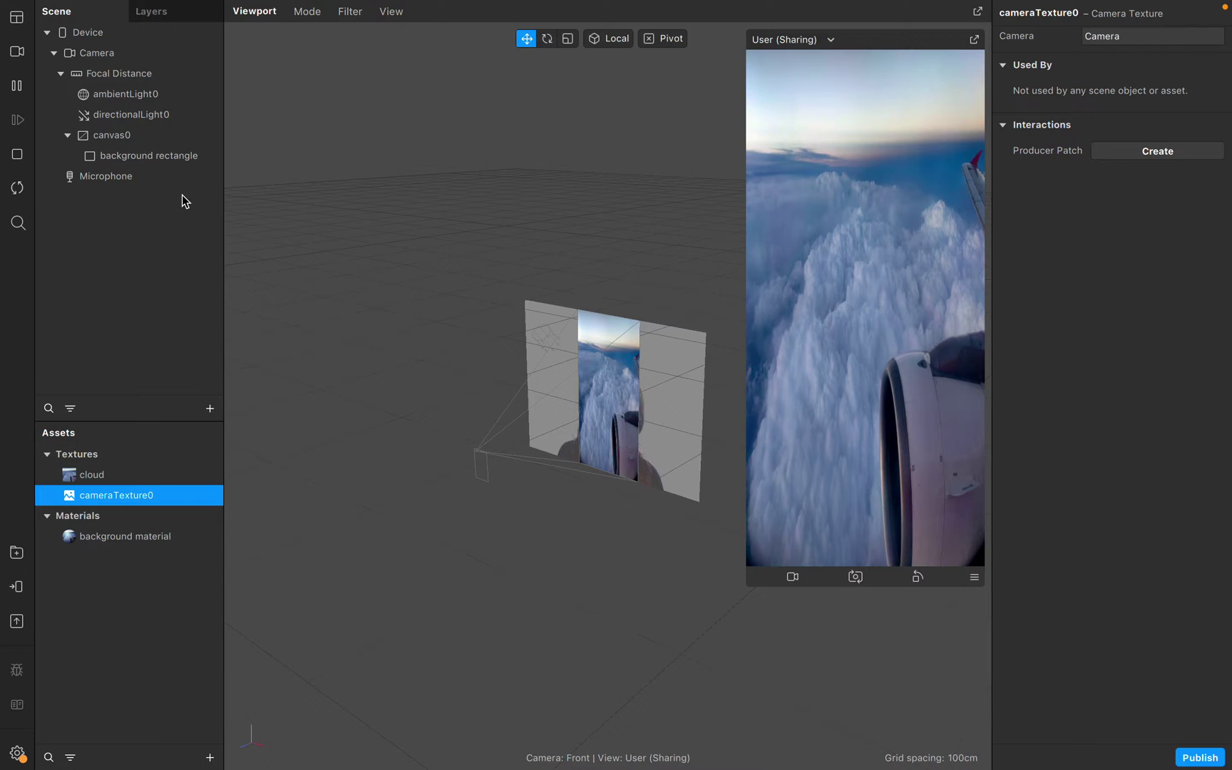
{"action": "left_click", "coordinate": [175, 139]}
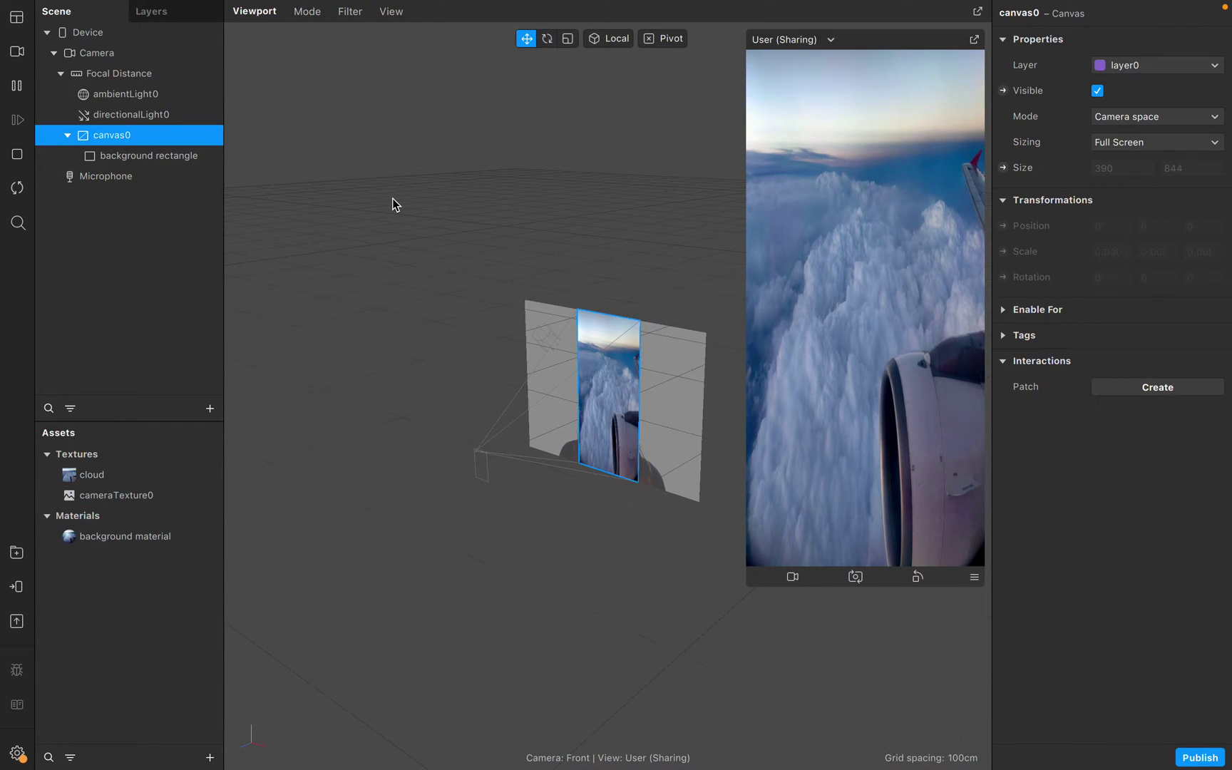
{"action": "left_click", "coordinate": [179, 156]}
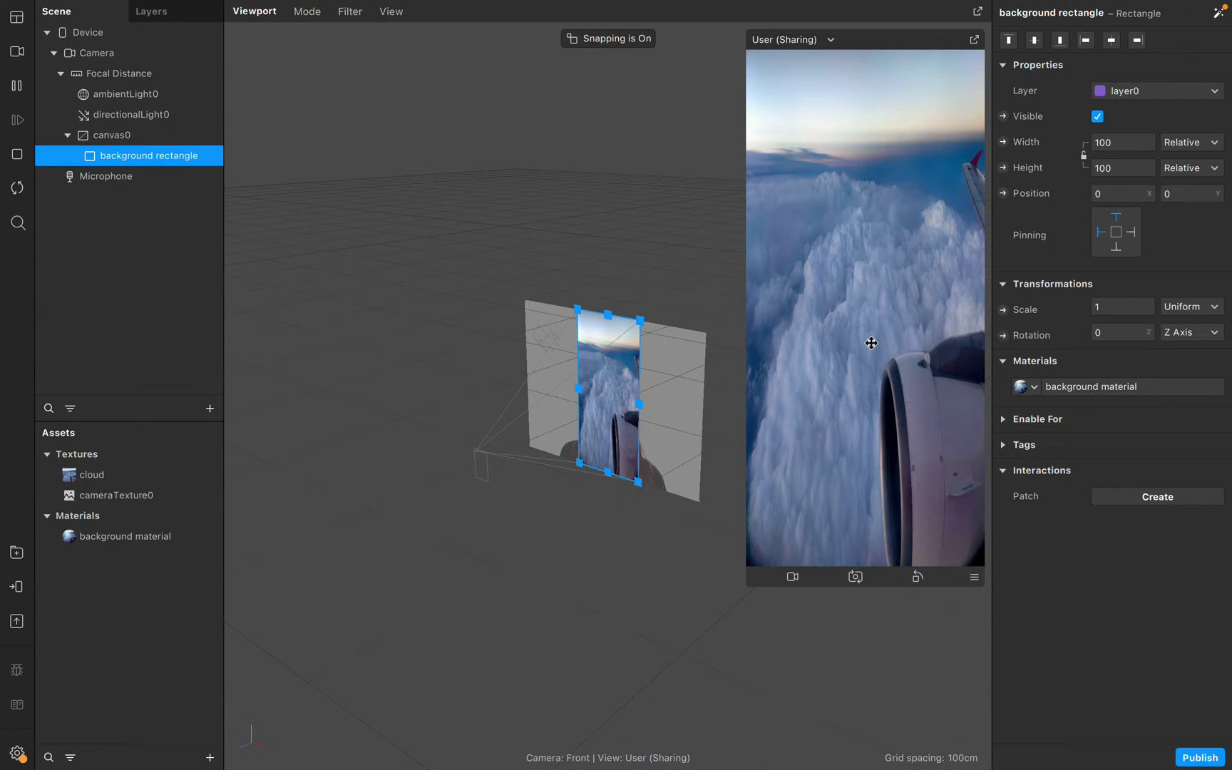
Add a Rectangle inside canvas0 and rename it 'person rectangle'.
{"action": "left_click", "coordinate": [181, 137]}
{"action": "right_click", "coordinate": [182, 136]}
{"action": "mouse_move", "coordinate": [250, 156]}
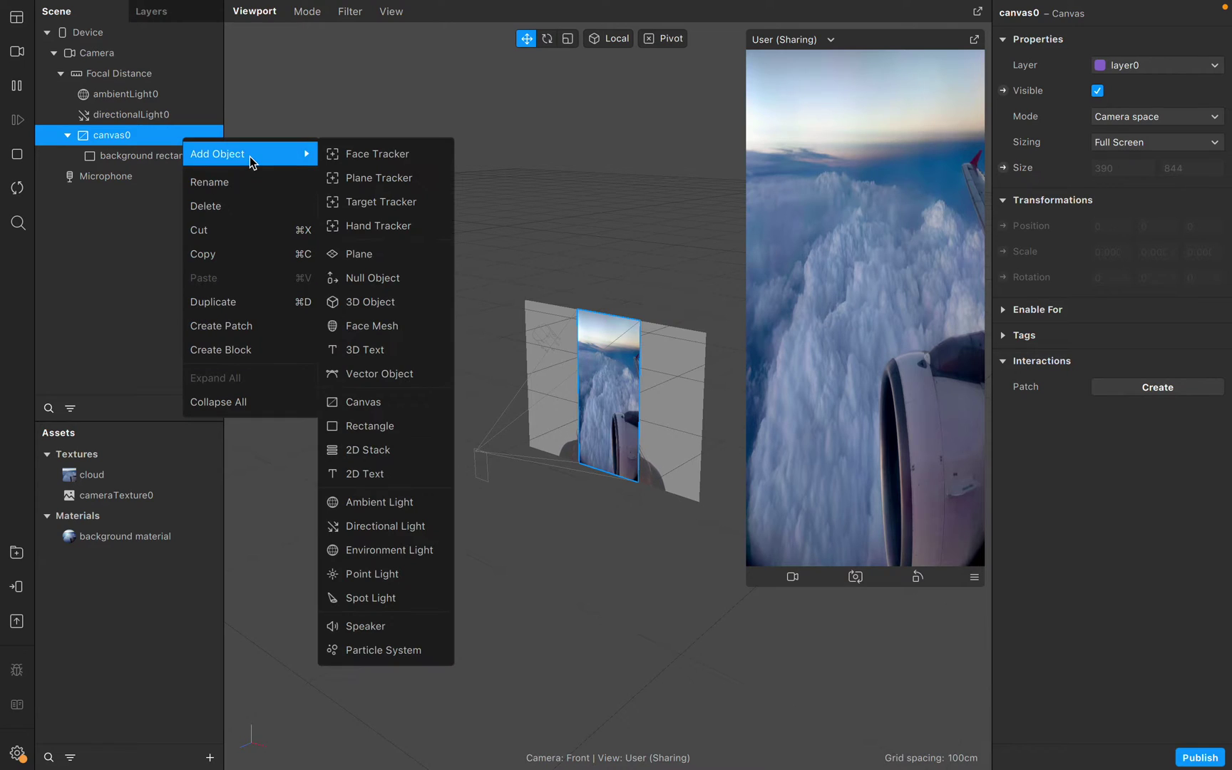
{"action": "left_click", "coordinate": [383, 426]}
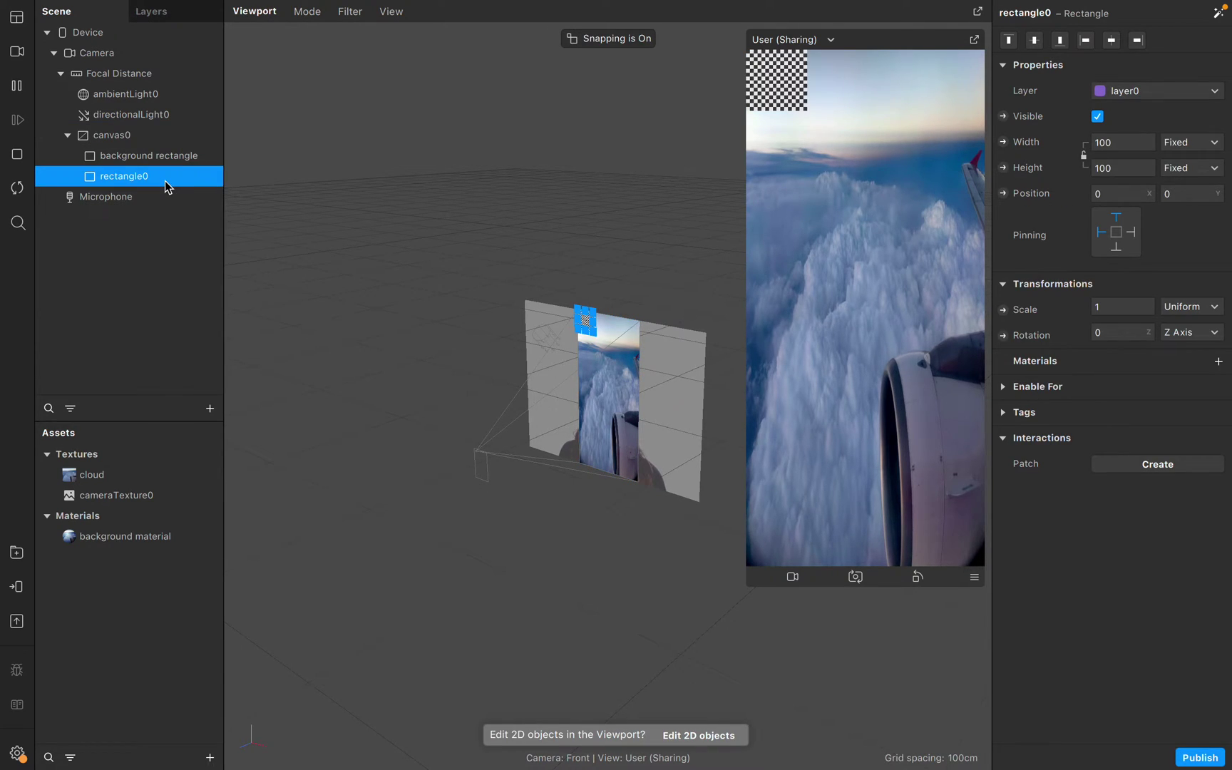
{"action": "right_click", "coordinate": [139, 177]}
{"action": "mouse_move", "coordinate": [200, 192]}
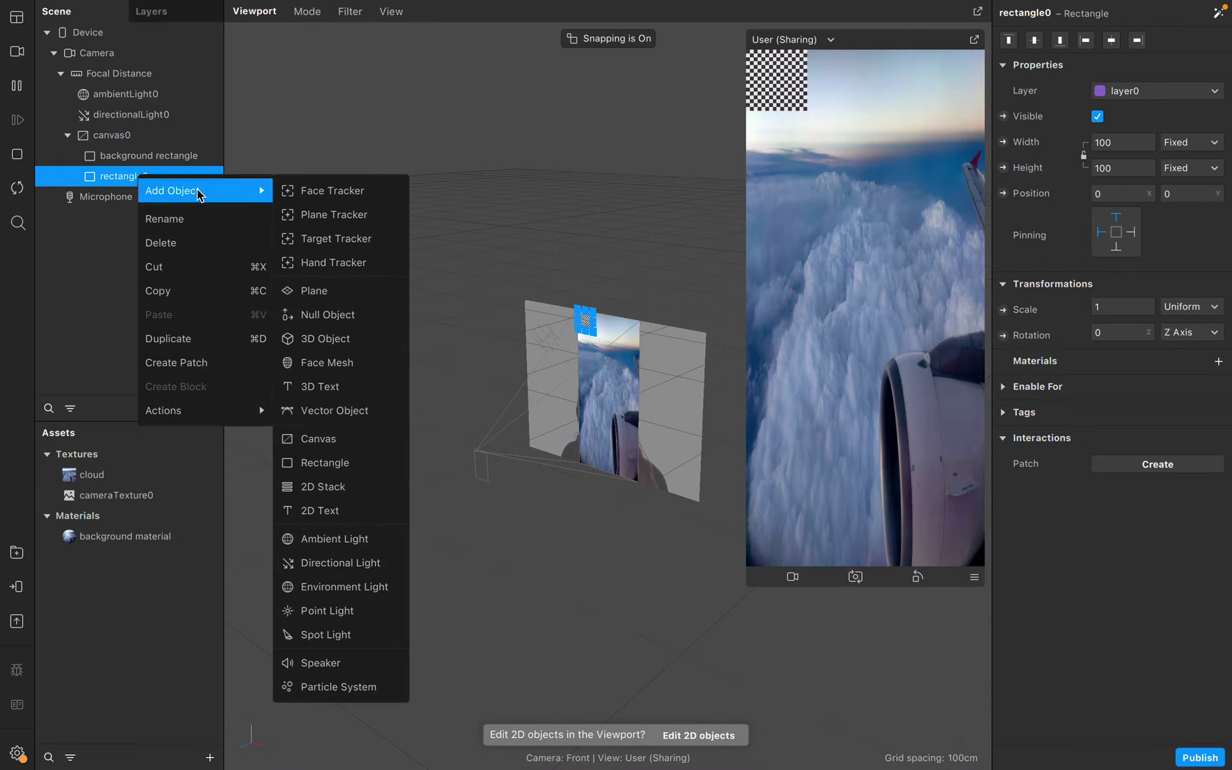
{"action": "left_click", "coordinate": [199, 219]}
{"action": "type", "text": "per"}
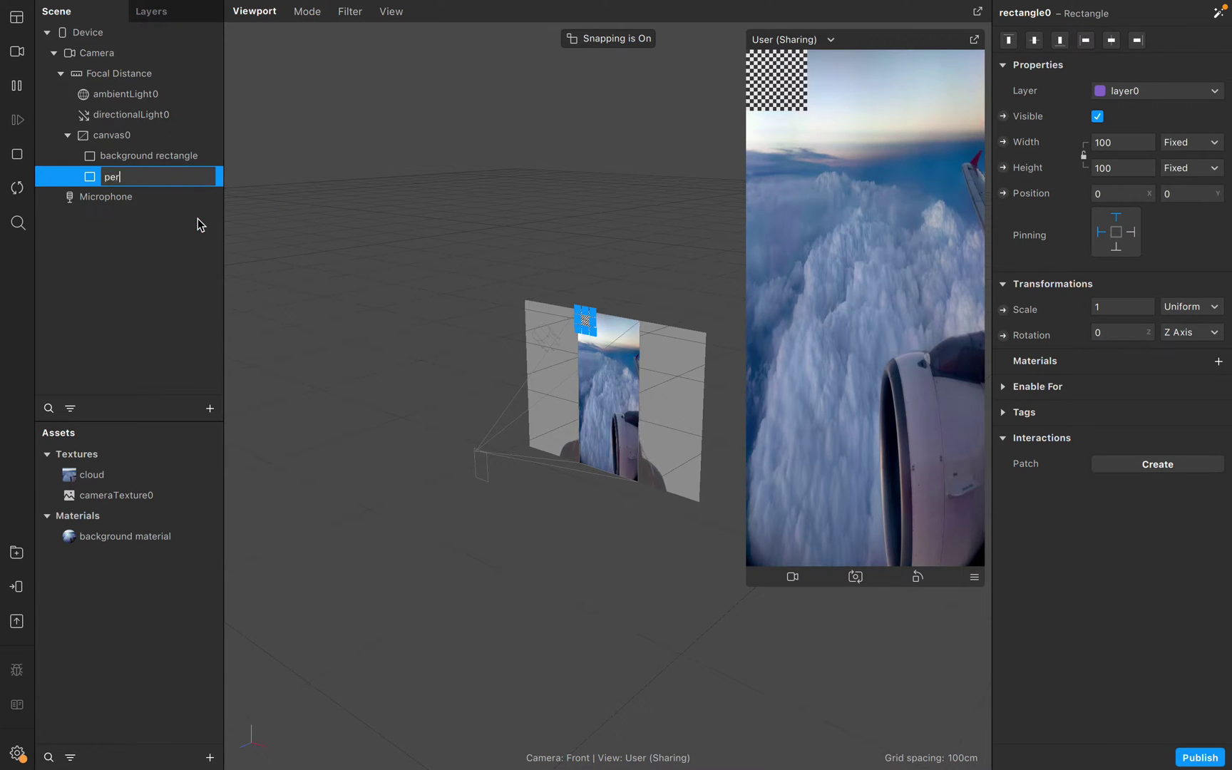
{"action": "type", "text": "son rectangle"}
{"action": "key", "text": "Return"}
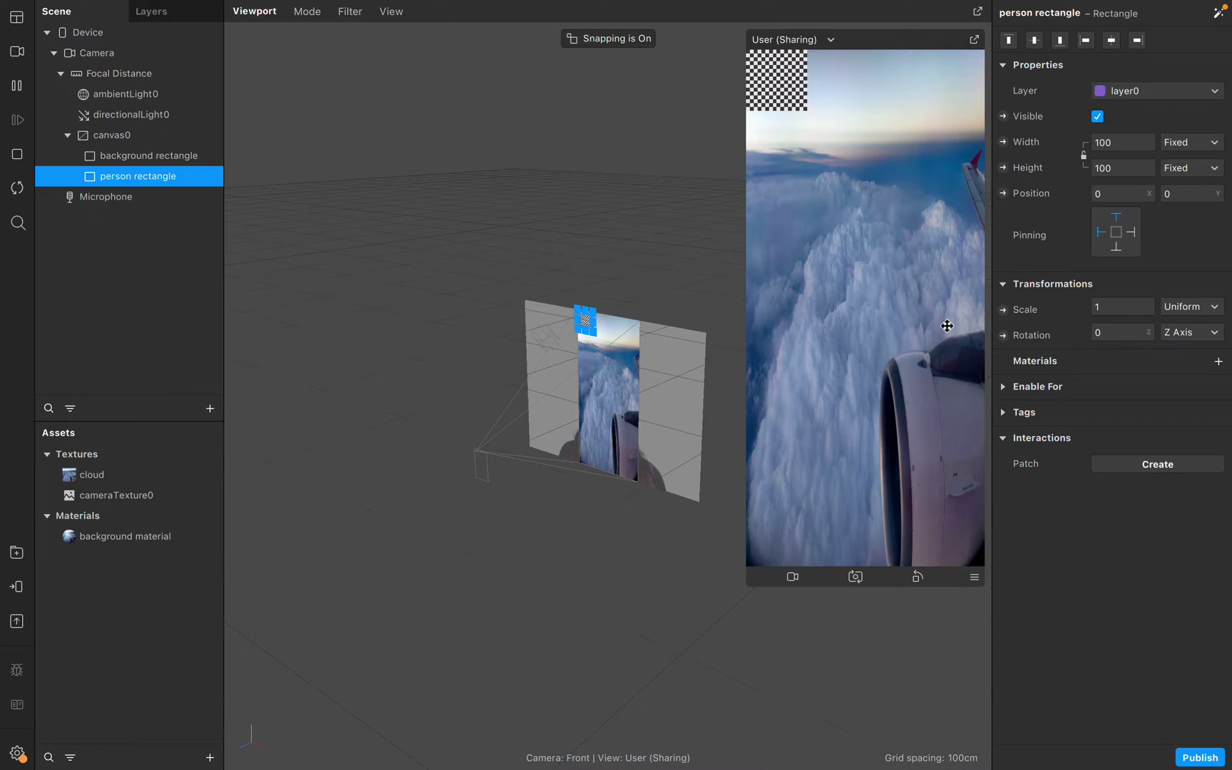
Set the person rectangle's Width and Height to Relative and create a new material for it.
{"action": "left_click", "coordinate": [1116, 143]}
{"action": "left_click", "coordinate": [1133, 170]}
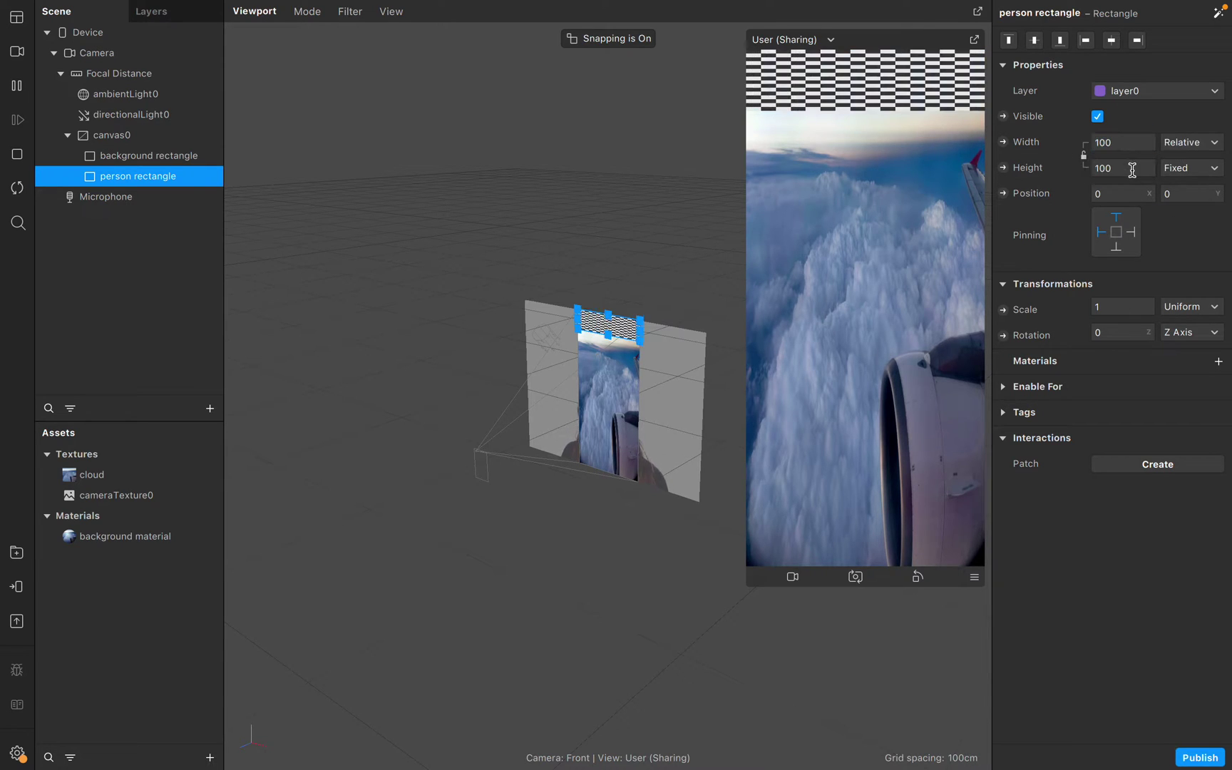
{"action": "left_click", "coordinate": [1132, 169]}
{"action": "left_click", "coordinate": [1131, 193]}
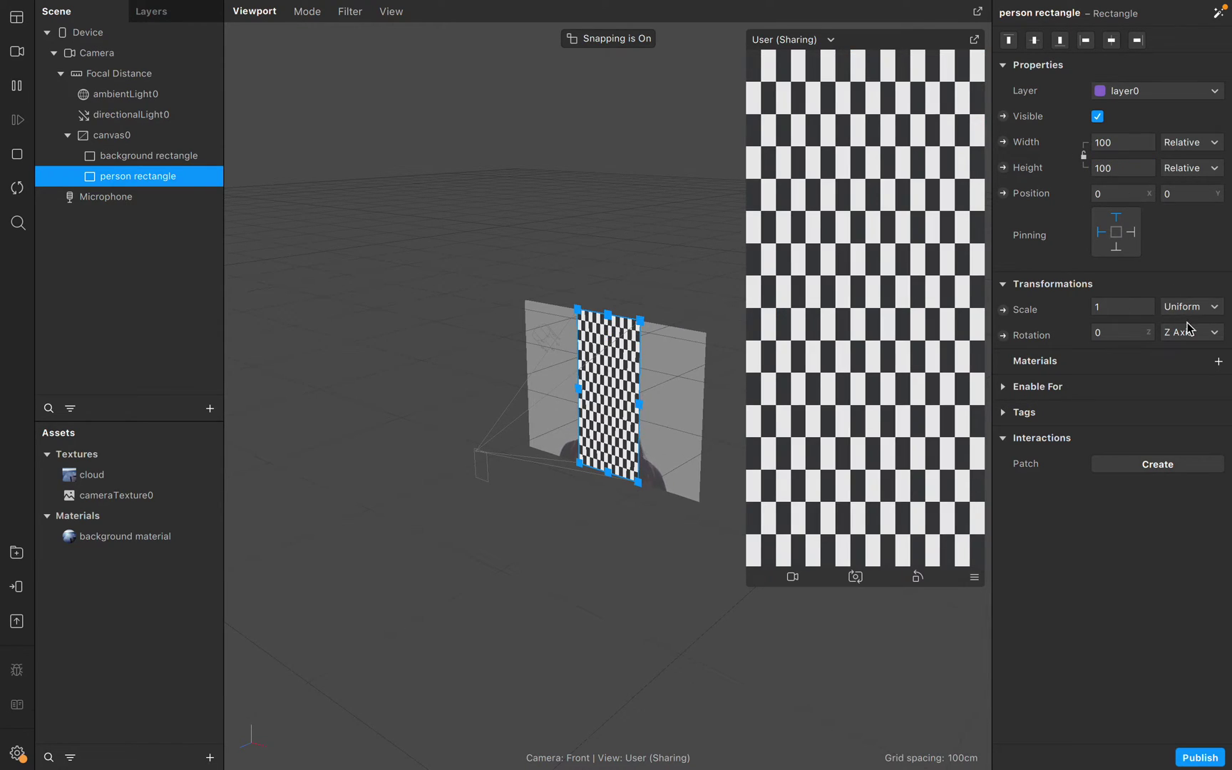
{"action": "left_click", "coordinate": [1220, 362]}
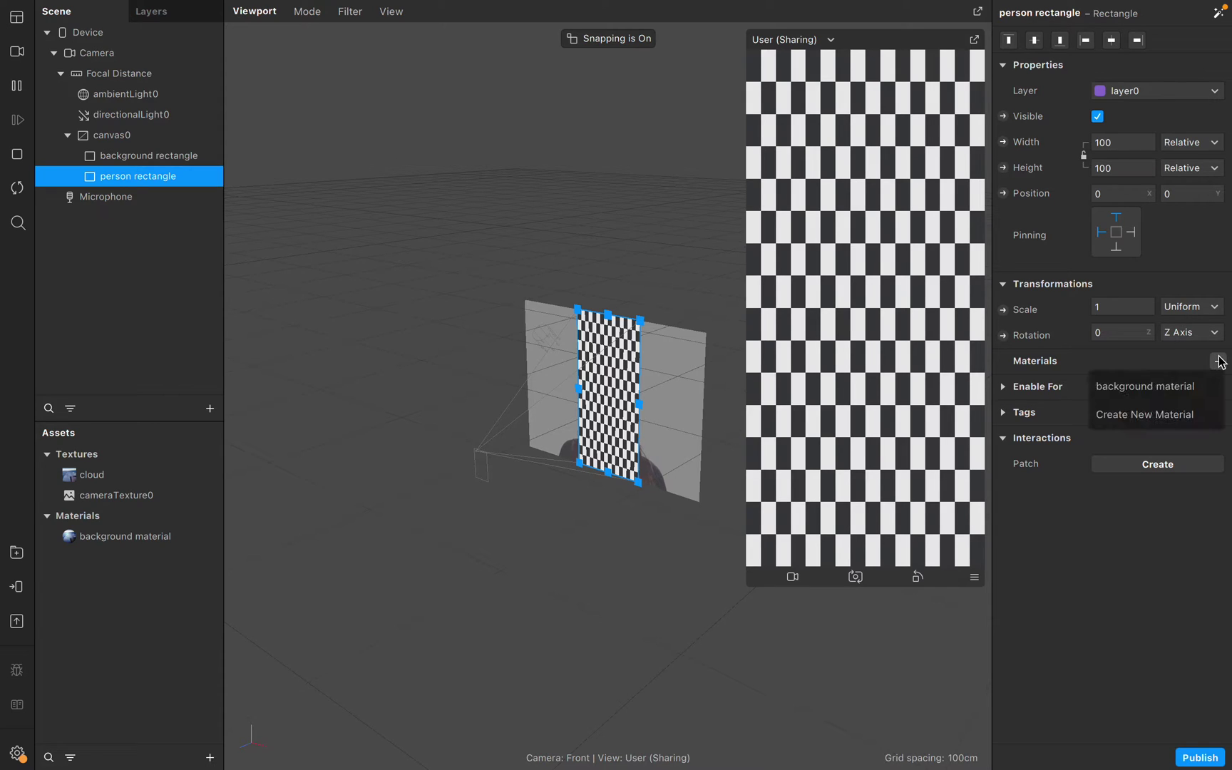
{"action": "left_click", "coordinate": [1182, 415]}
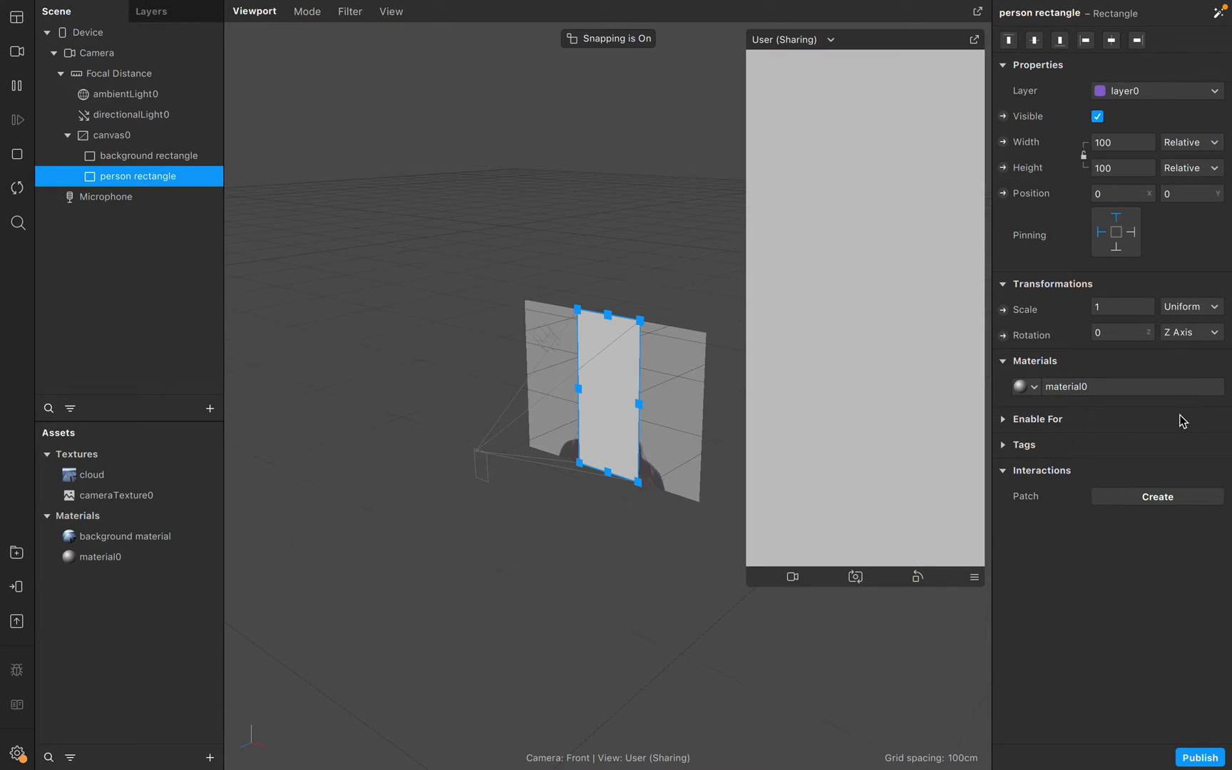
{"action": "right_click", "coordinate": [122, 559]}
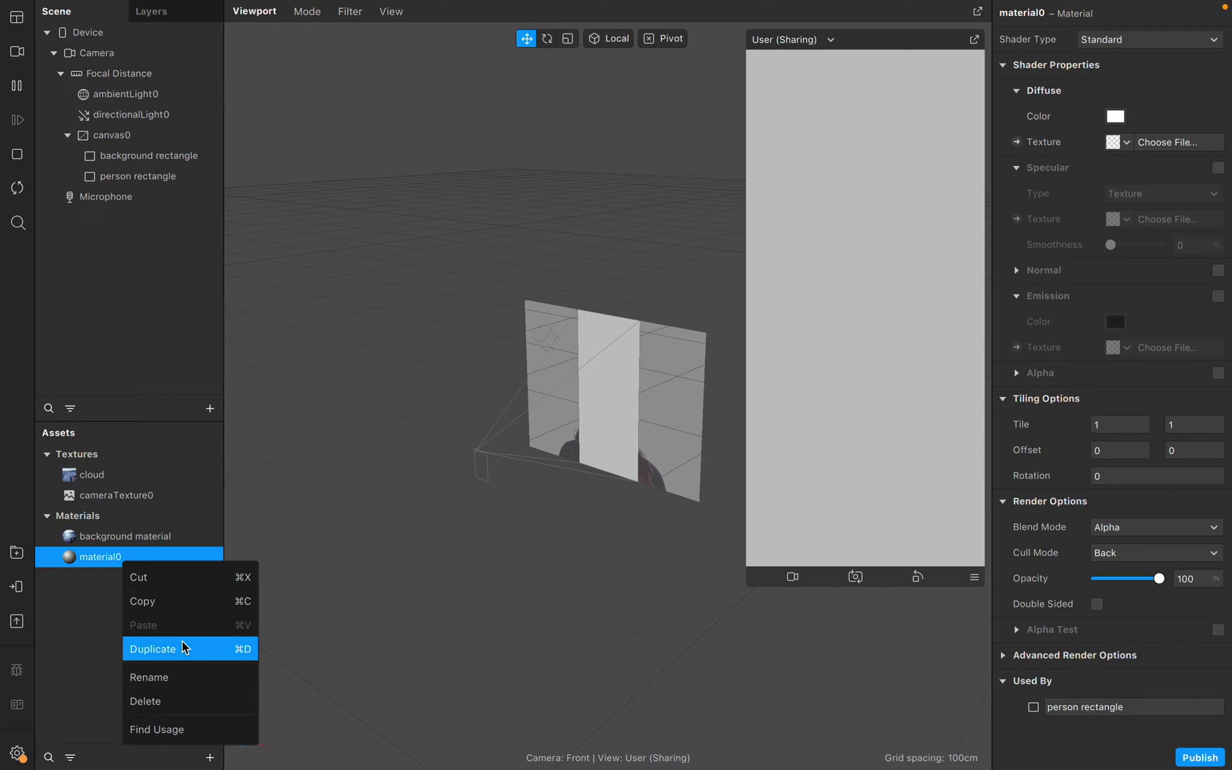
Rename the new material to 'person material'.
{"action": "left_click", "coordinate": [171, 678]}
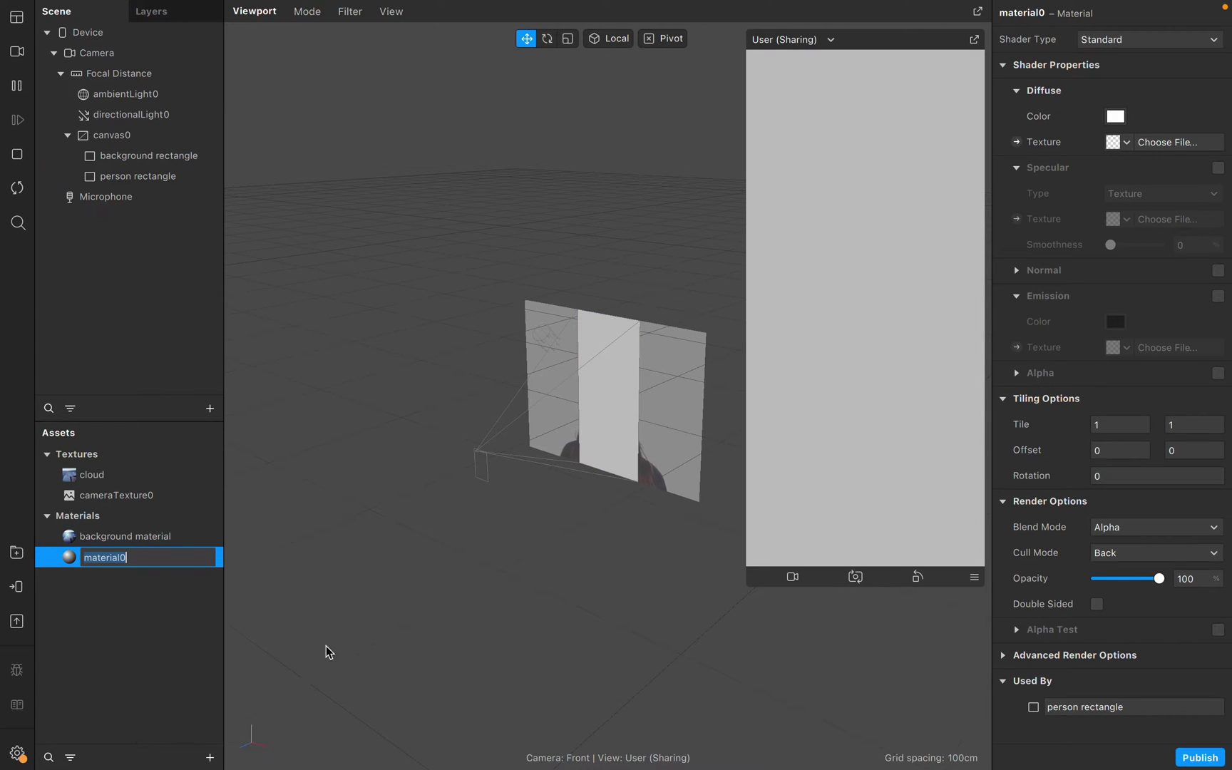
{"action": "key", "text": "BackSpace"}
{"action": "type", "text": "person material"}
{"action": "key", "text": "Return"}
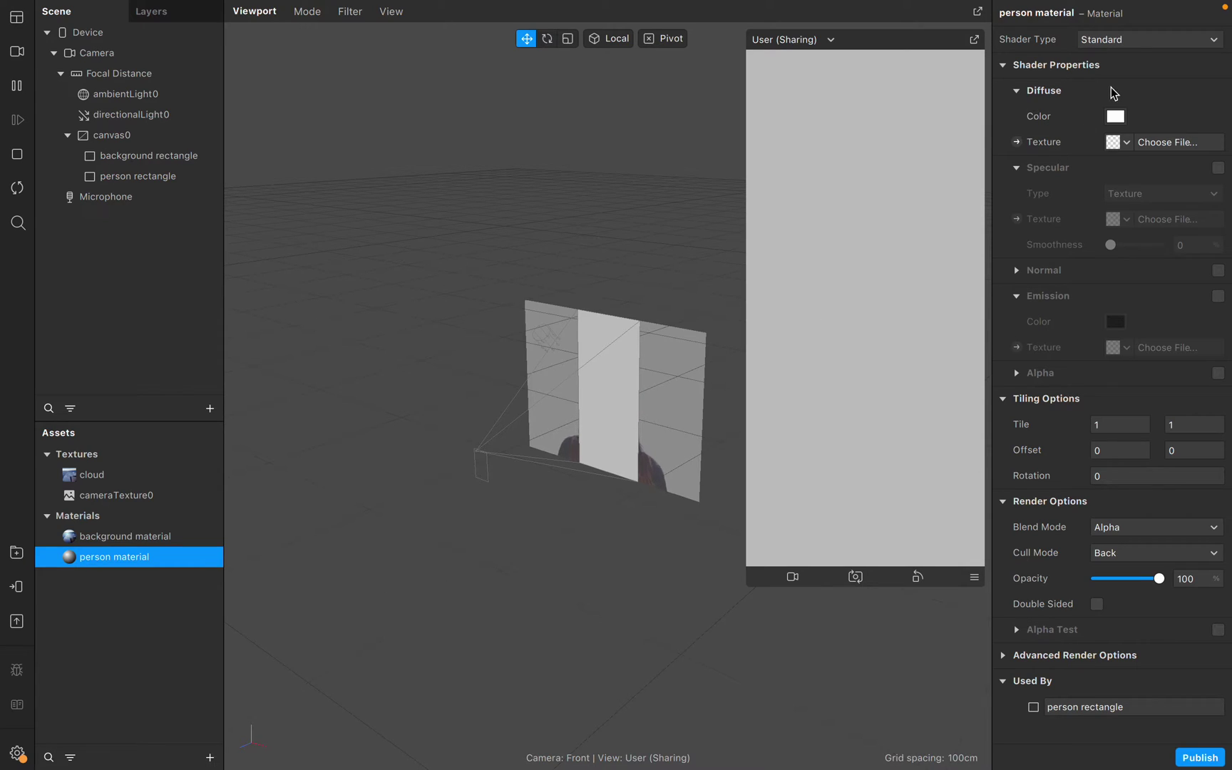
Switch the person material's Shader Type to Flat.
{"action": "left_click", "coordinate": [1141, 39]}
{"action": "left_click", "coordinate": [1133, 52]}
{"action": "left_click", "coordinate": [1131, 41]}
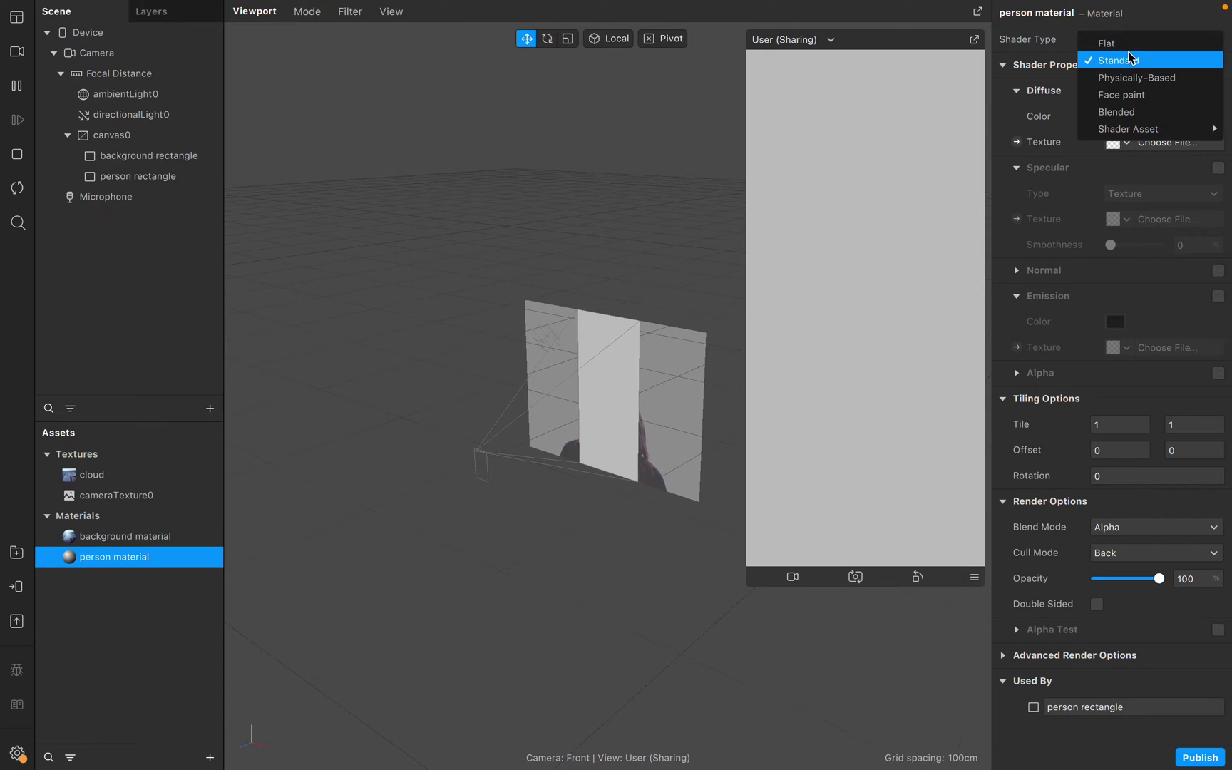
{"action": "key", "text": "Up"}
{"action": "key", "text": "Return"}
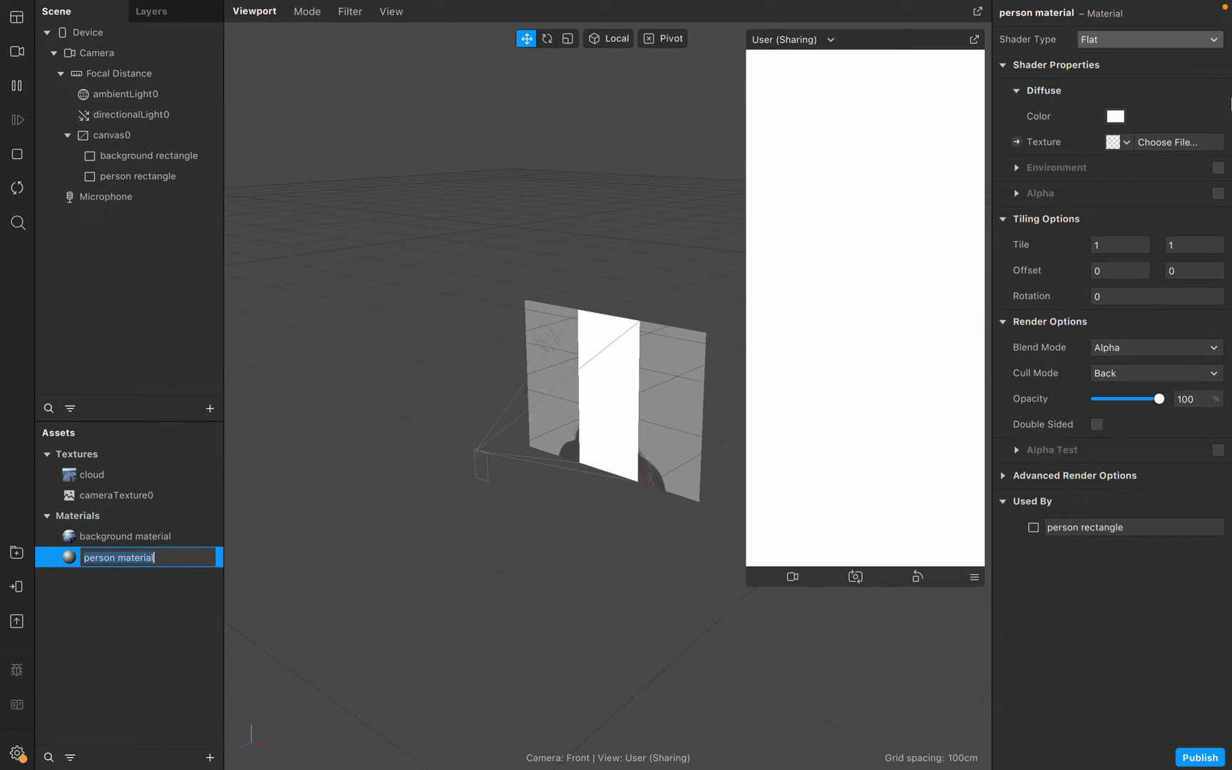
{"action": "left_click", "coordinate": [639, 544]}
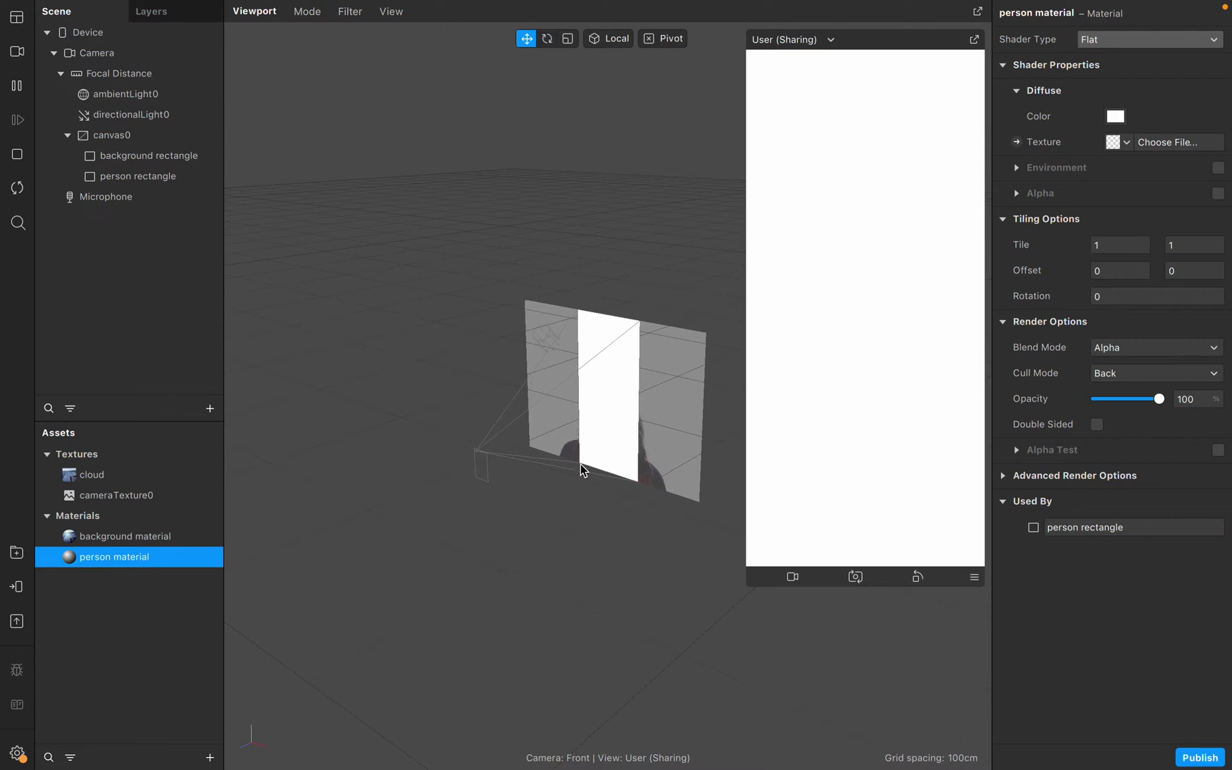
{"action": "left_click", "coordinate": [131, 178]}
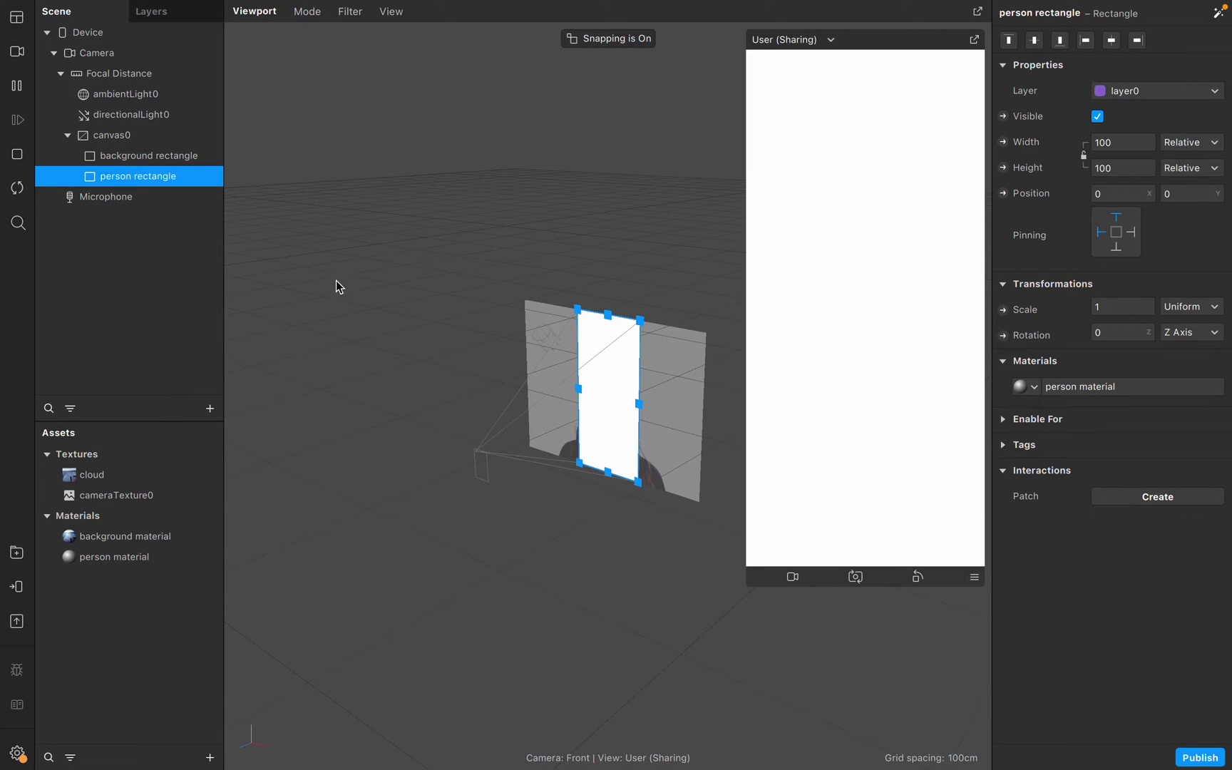
Set the person material's Diffuse Texture to cameraTexture0.
{"action": "double_click", "coordinate": [135, 558]}
{"action": "key", "text": "Return"}
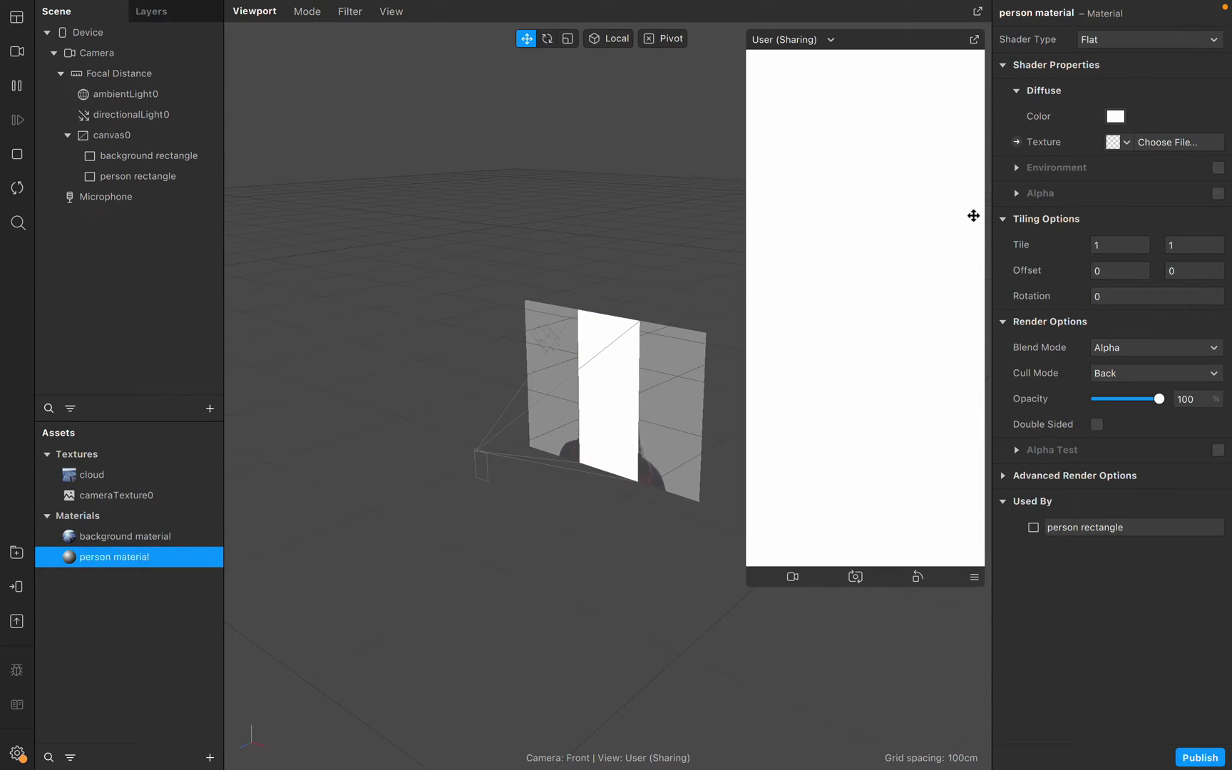
{"action": "left_click", "coordinate": [1126, 146]}
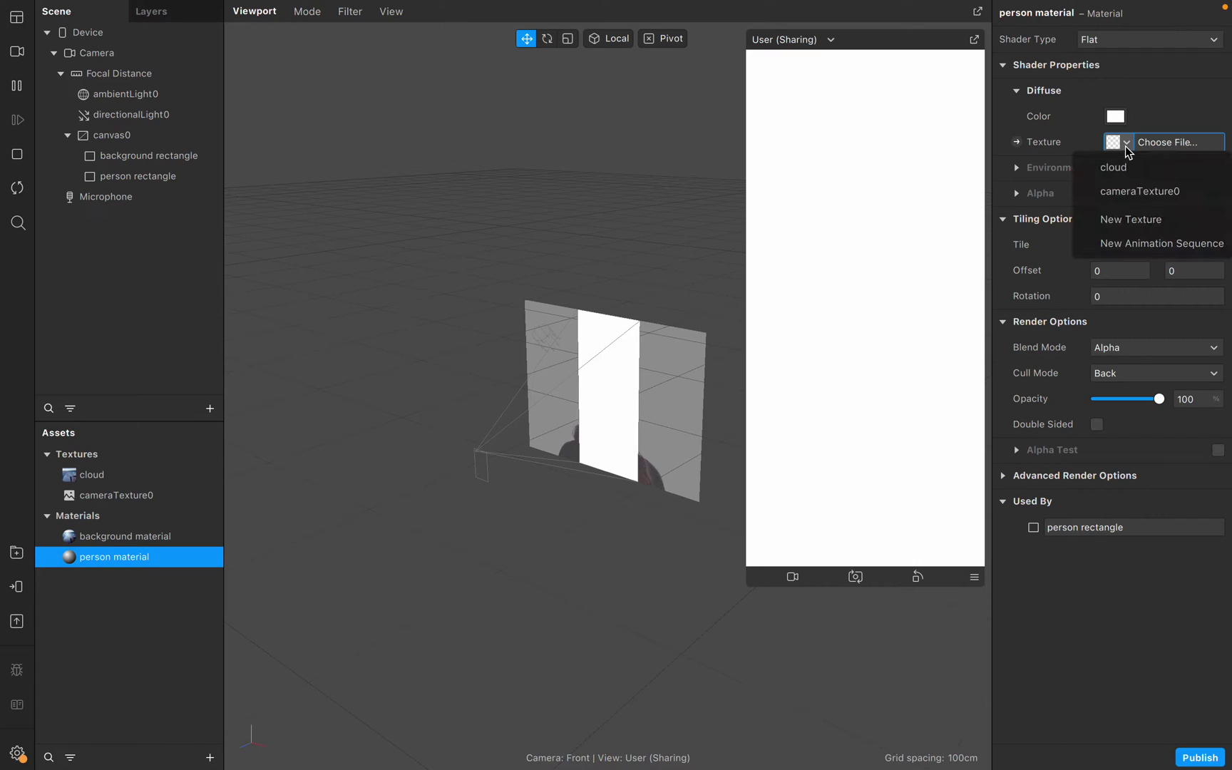
{"action": "left_click", "coordinate": [1139, 192]}
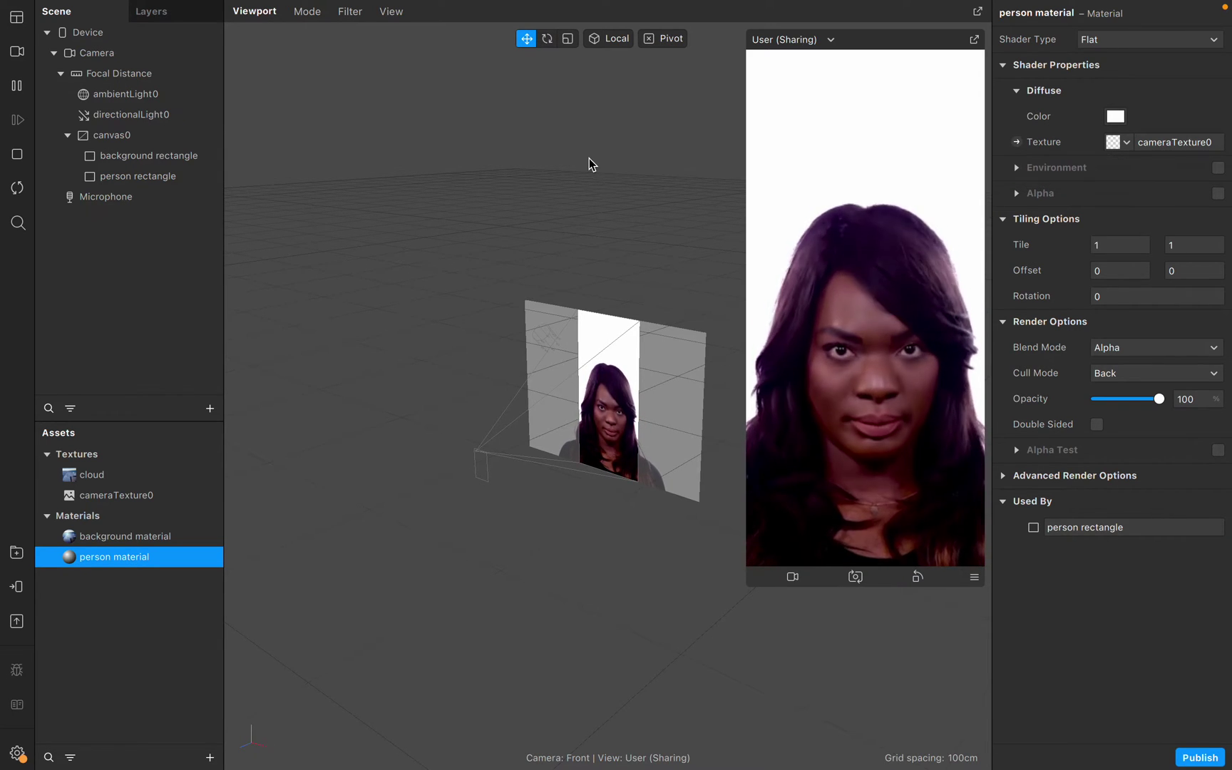
{"action": "left_click", "coordinate": [107, 54]}
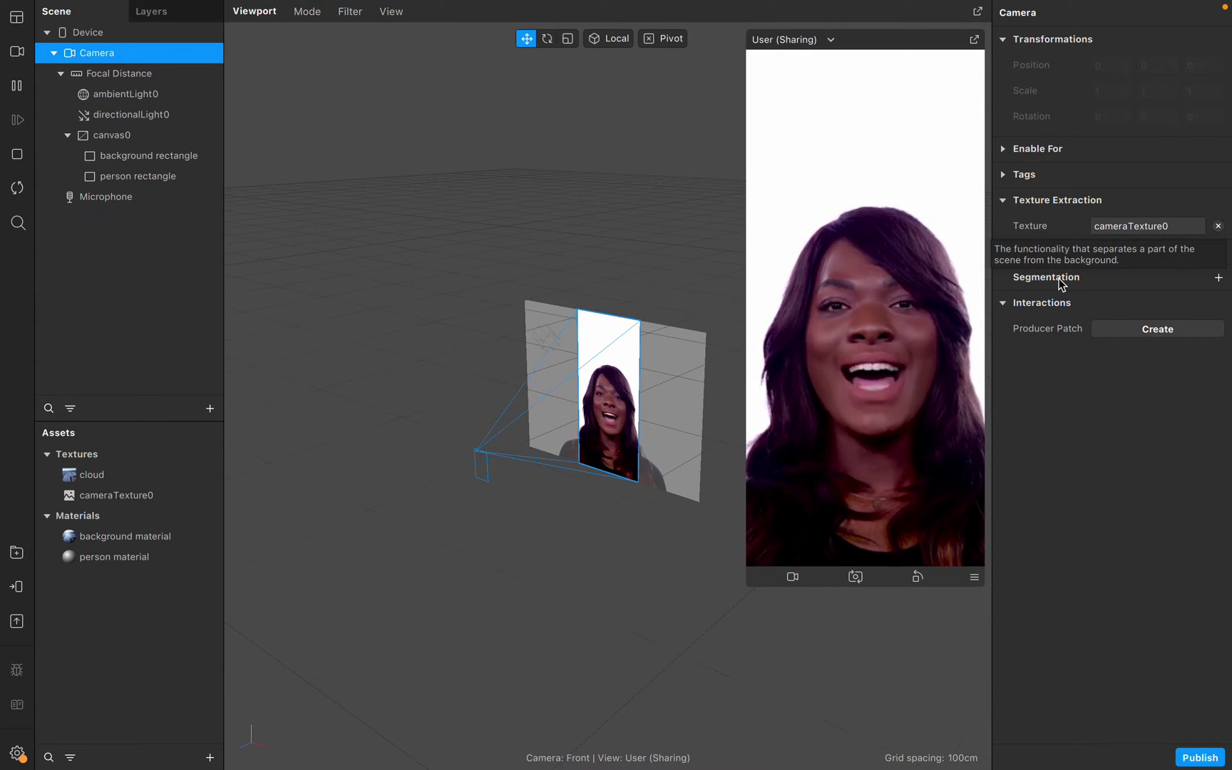
Add Person segmentation on the Camera, creating segmentationMaskTexture0.
{"action": "left_click", "coordinate": [1219, 277]}
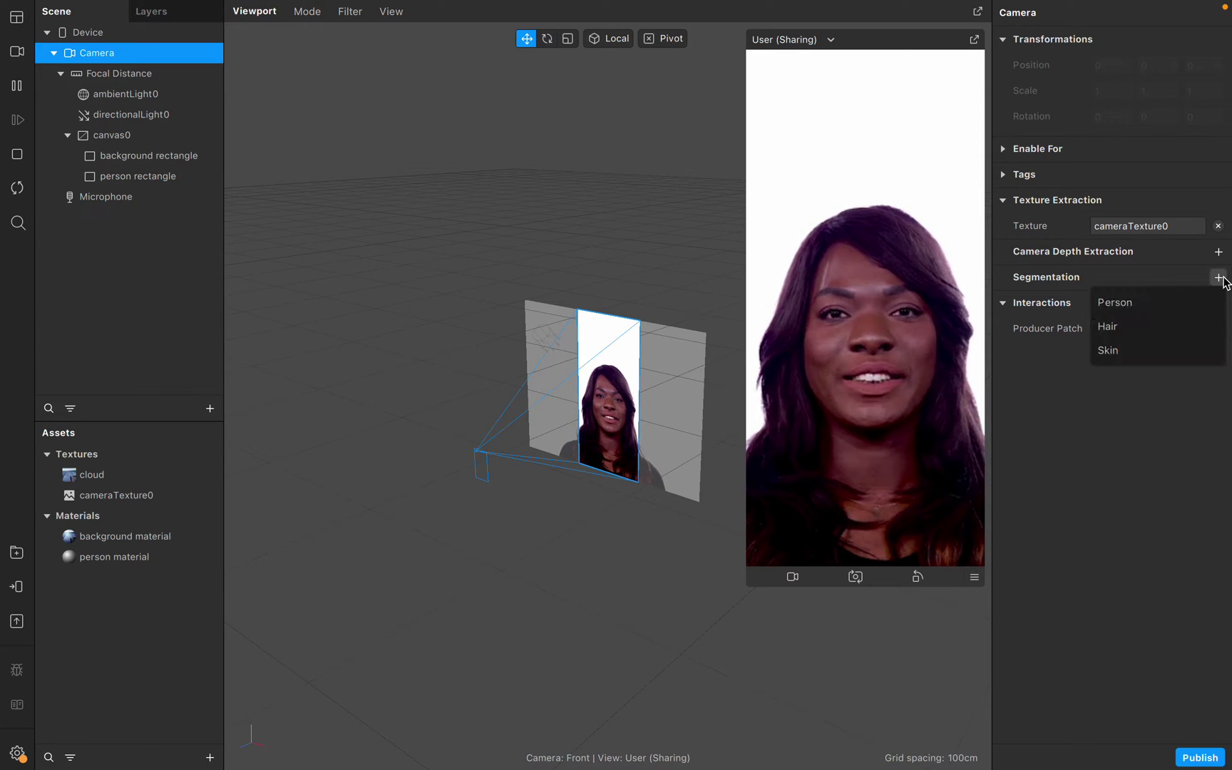
{"action": "left_click", "coordinate": [1144, 304]}
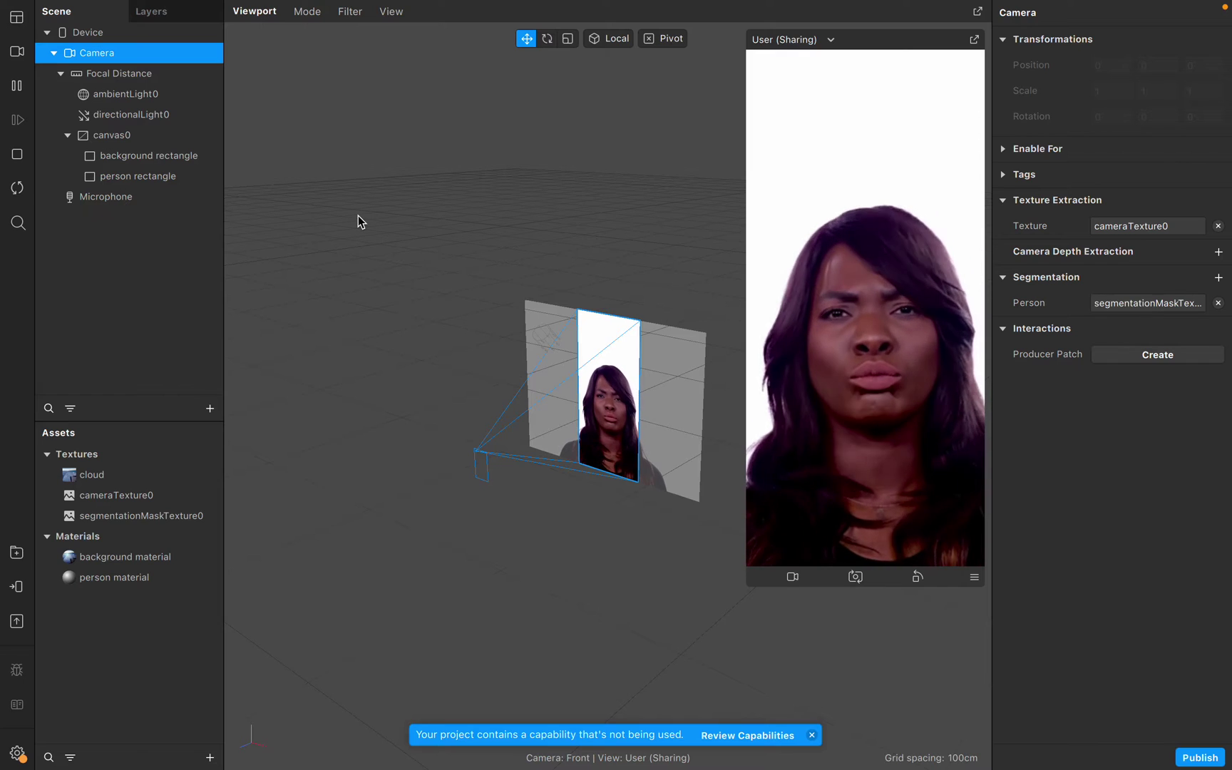
{"action": "left_click", "coordinate": [188, 179]}
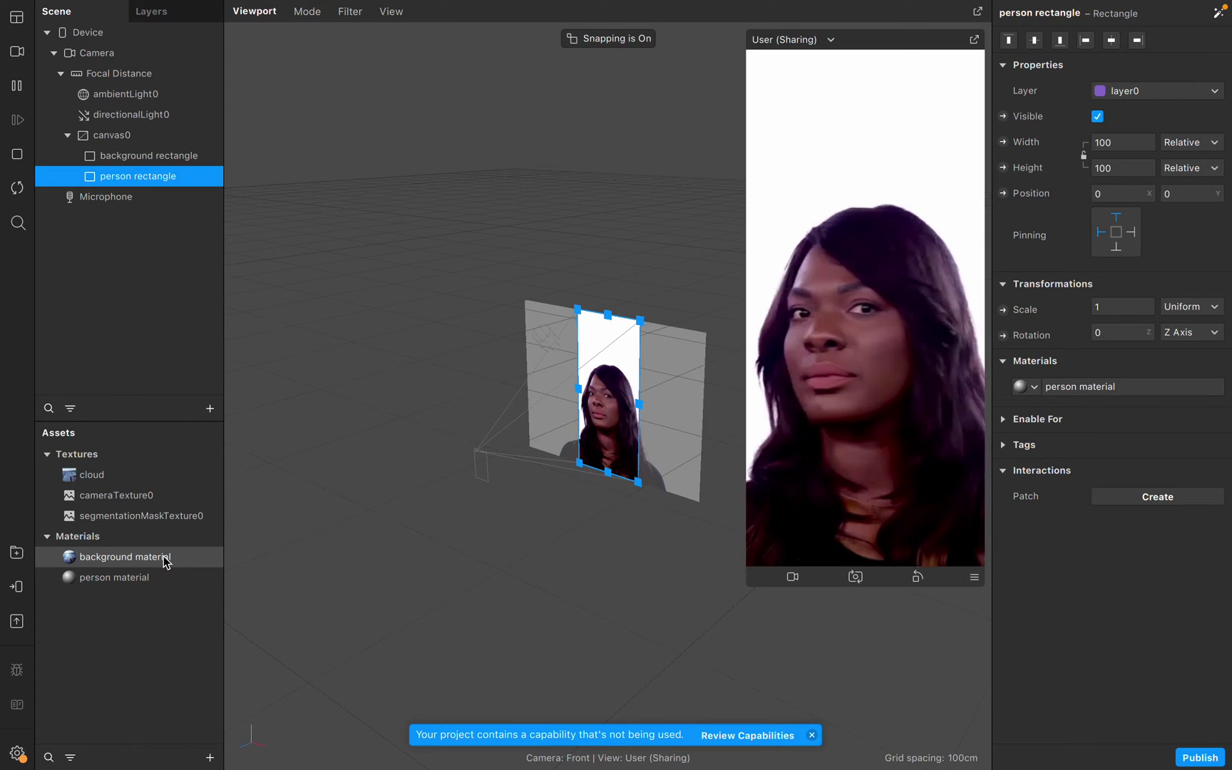
Enable Alpha on the person material and set its Alpha Texture to segmentationMaskTexture0.
{"action": "double_click", "coordinate": [163, 577]}
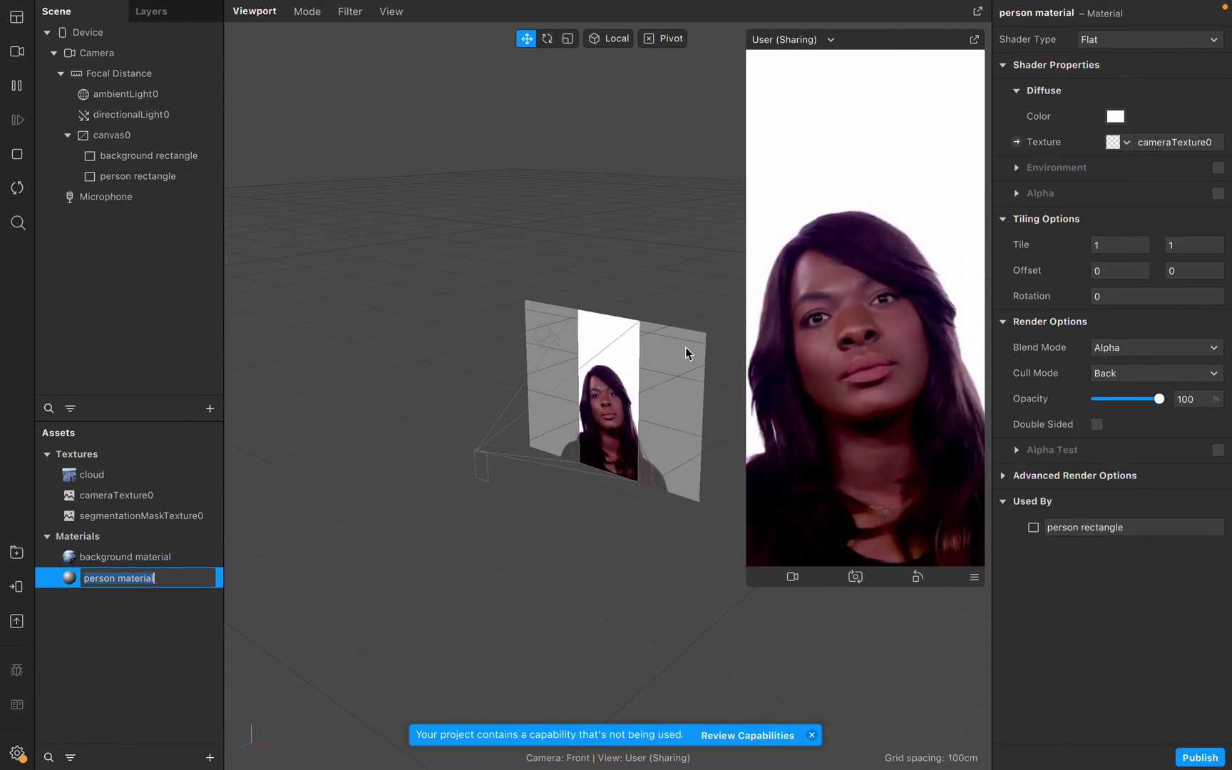
{"action": "key", "text": "Return"}
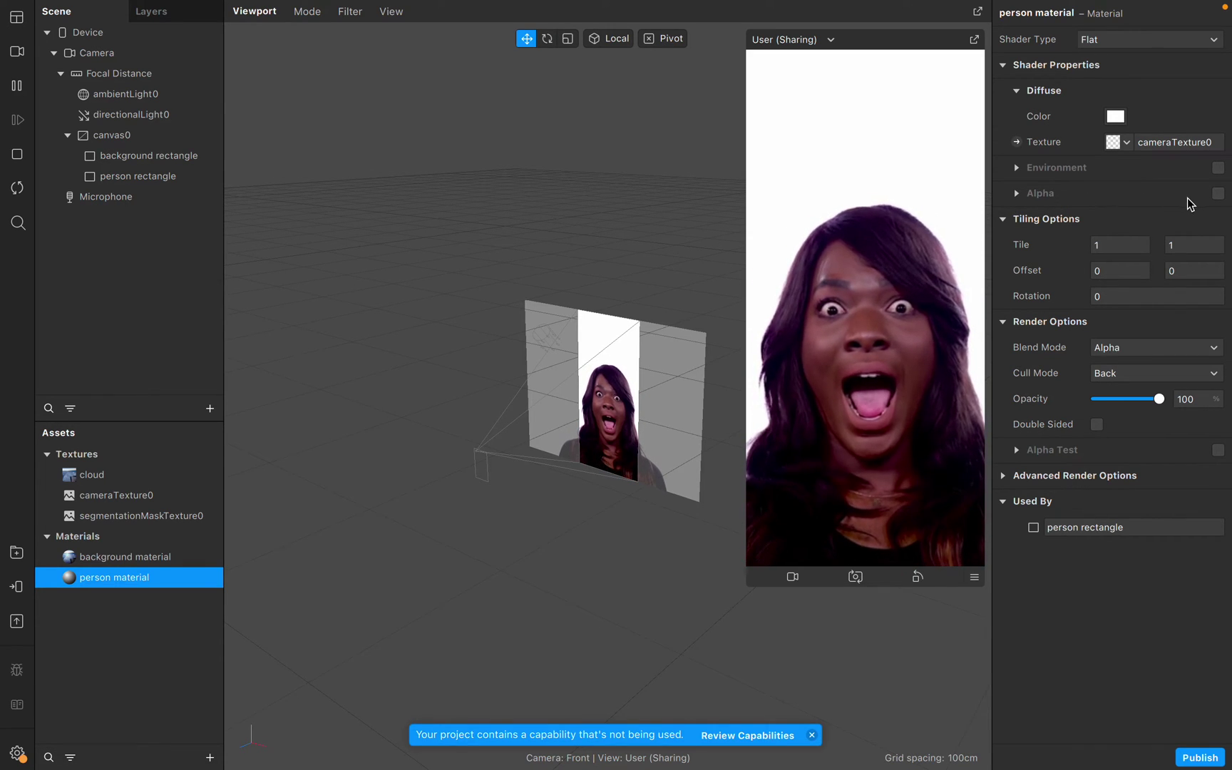
{"action": "left_click", "coordinate": [1218, 194]}
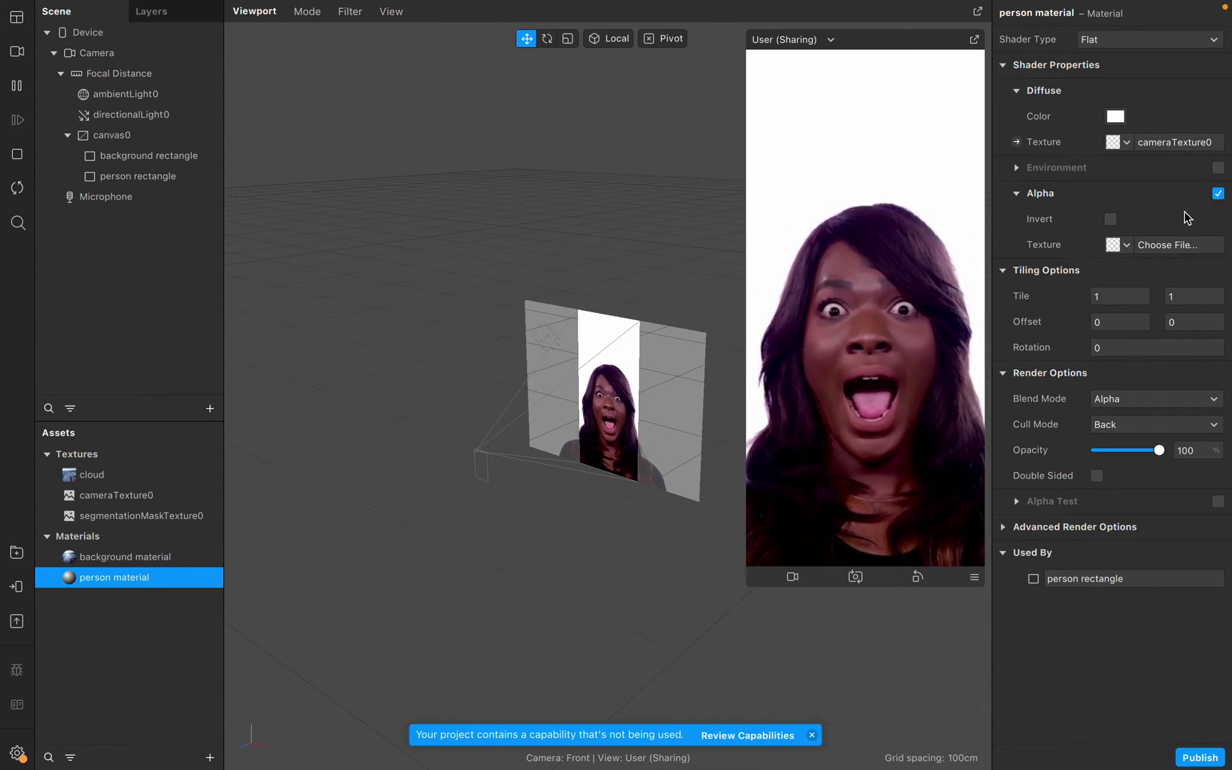
{"action": "left_click", "coordinate": [1132, 245]}
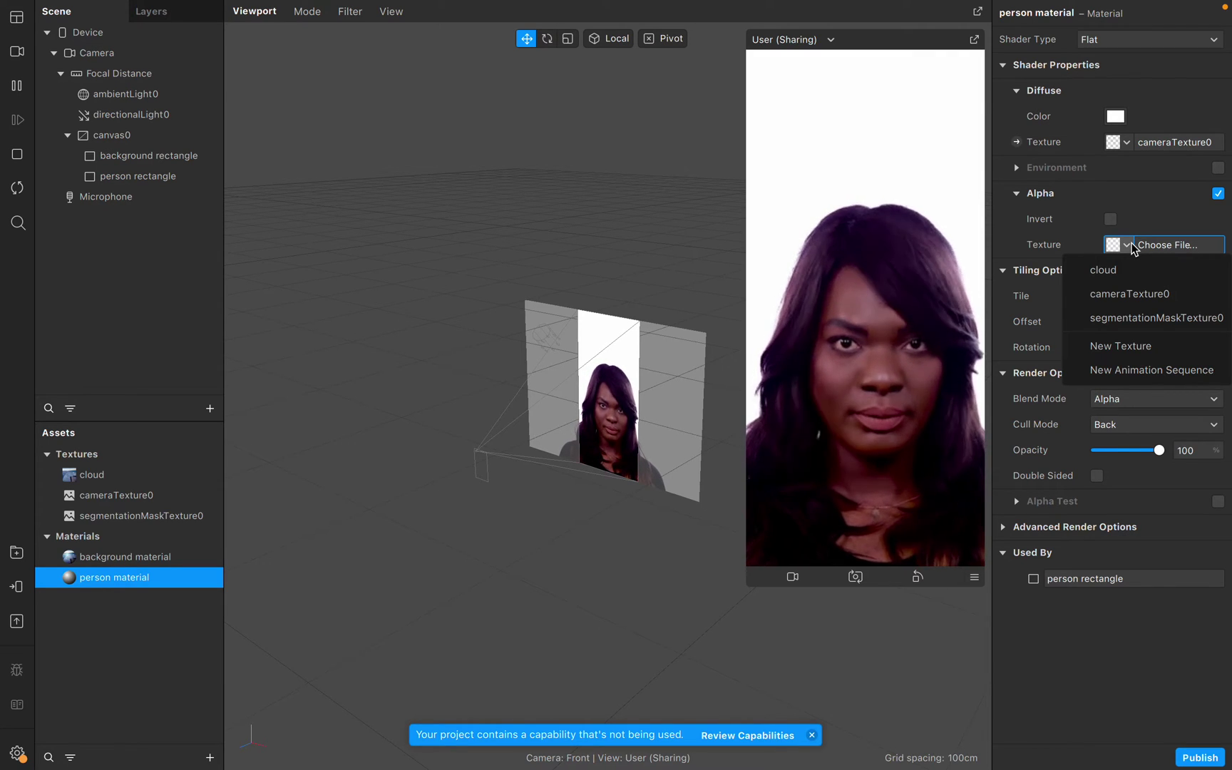
{"action": "left_click", "coordinate": [1132, 318]}
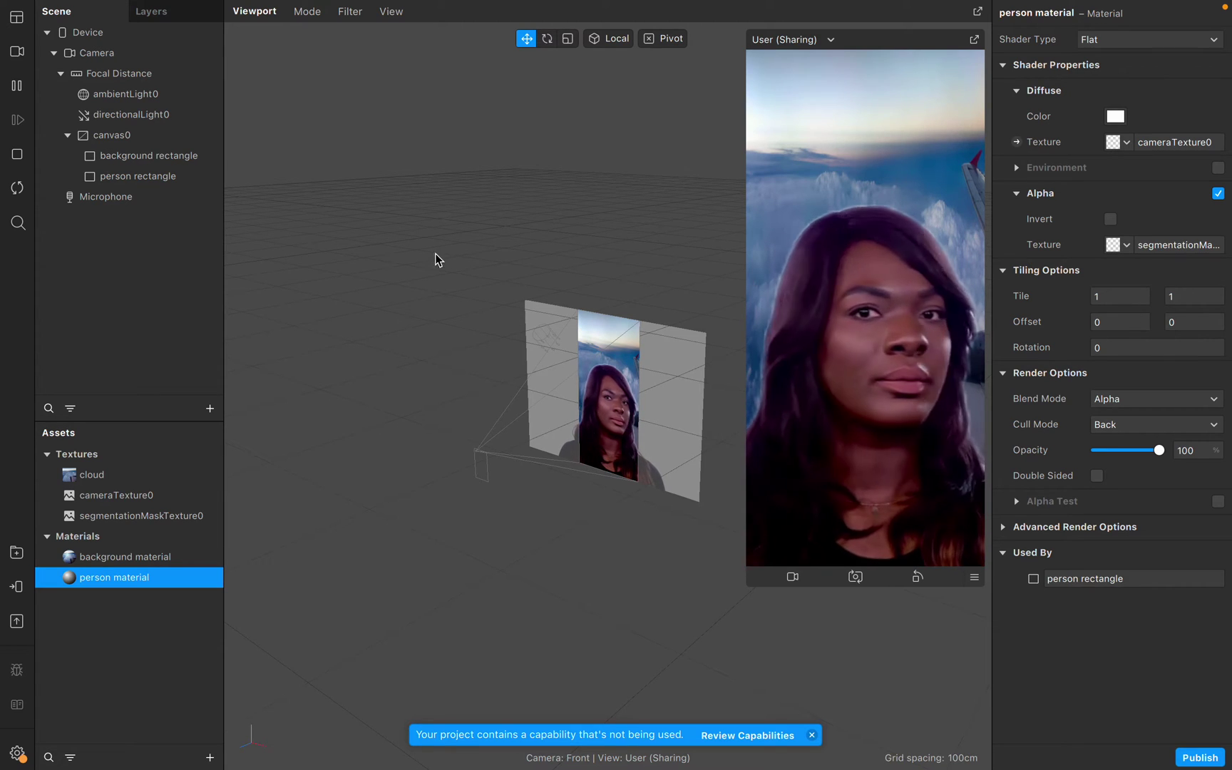
{"action": "left_click", "coordinate": [142, 176]}
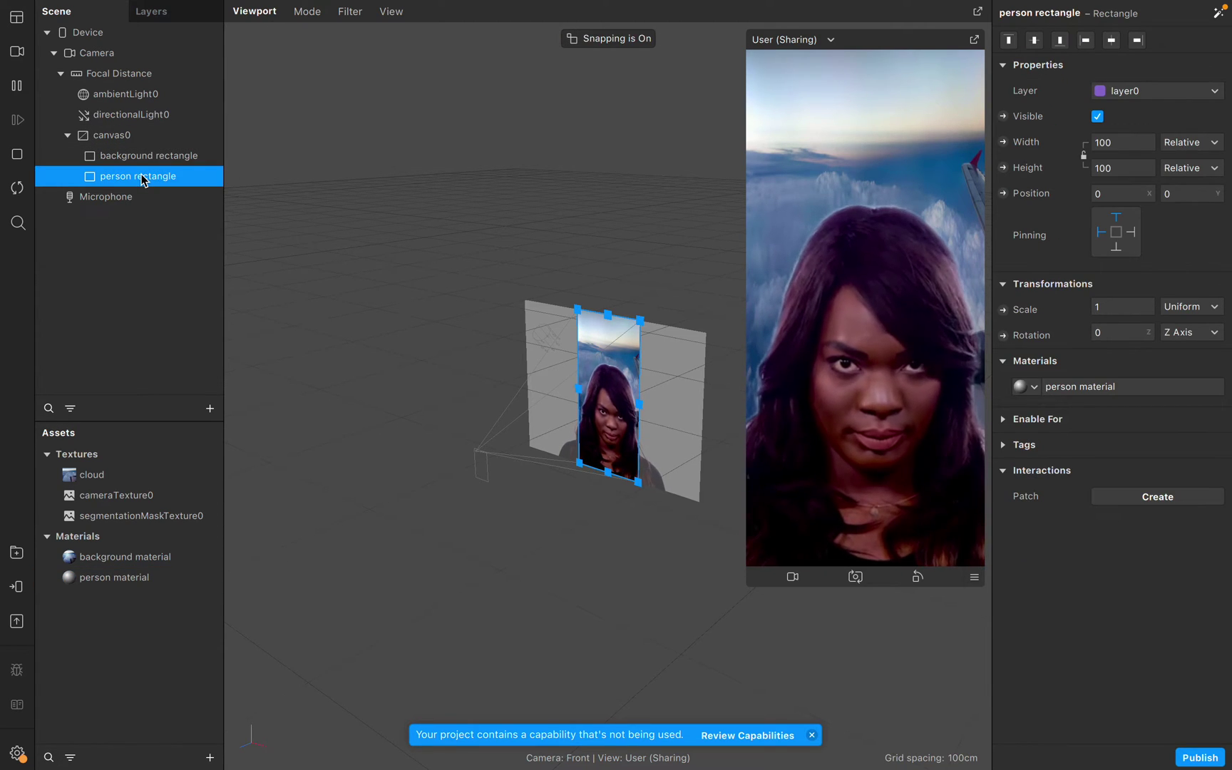
Inspect segmentationMaskTexture0: Person type, edge softness 100, mask size 1.8.
{"action": "left_click", "coordinate": [155, 494]}
{"action": "left_click", "coordinate": [154, 516]}
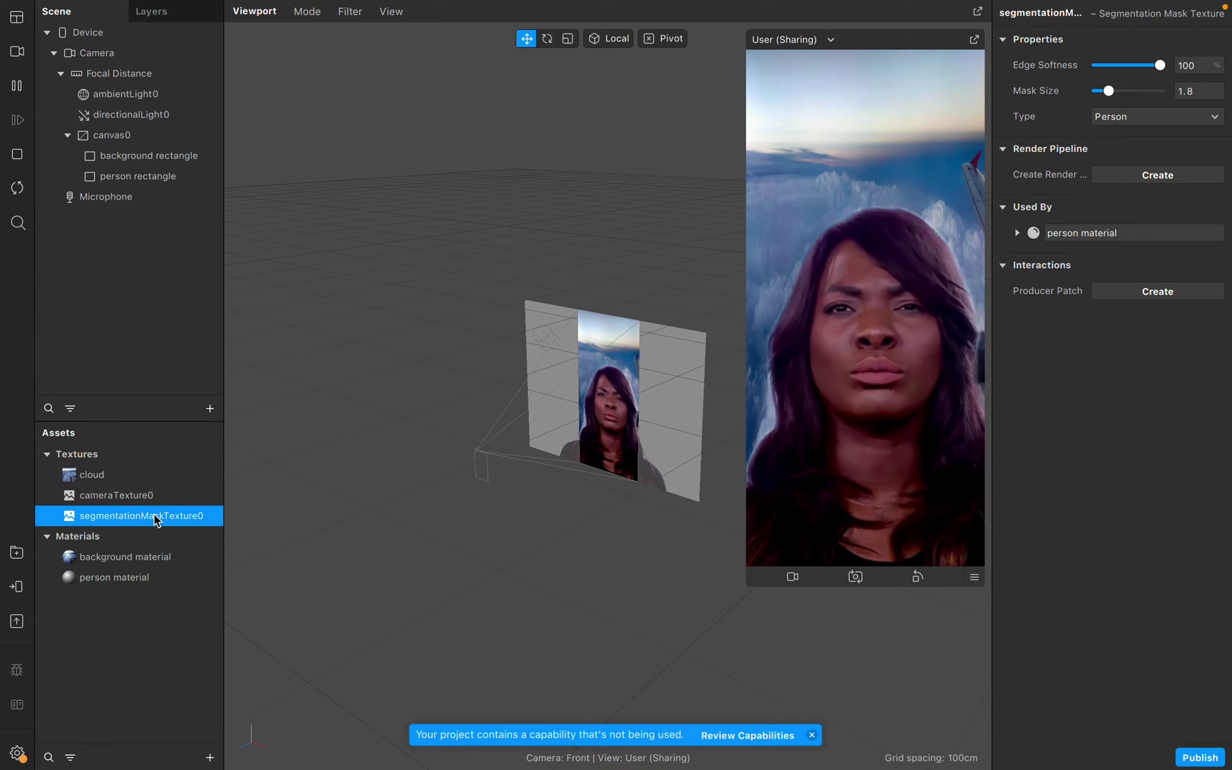
{"action": "left_click", "coordinate": [141, 179]}
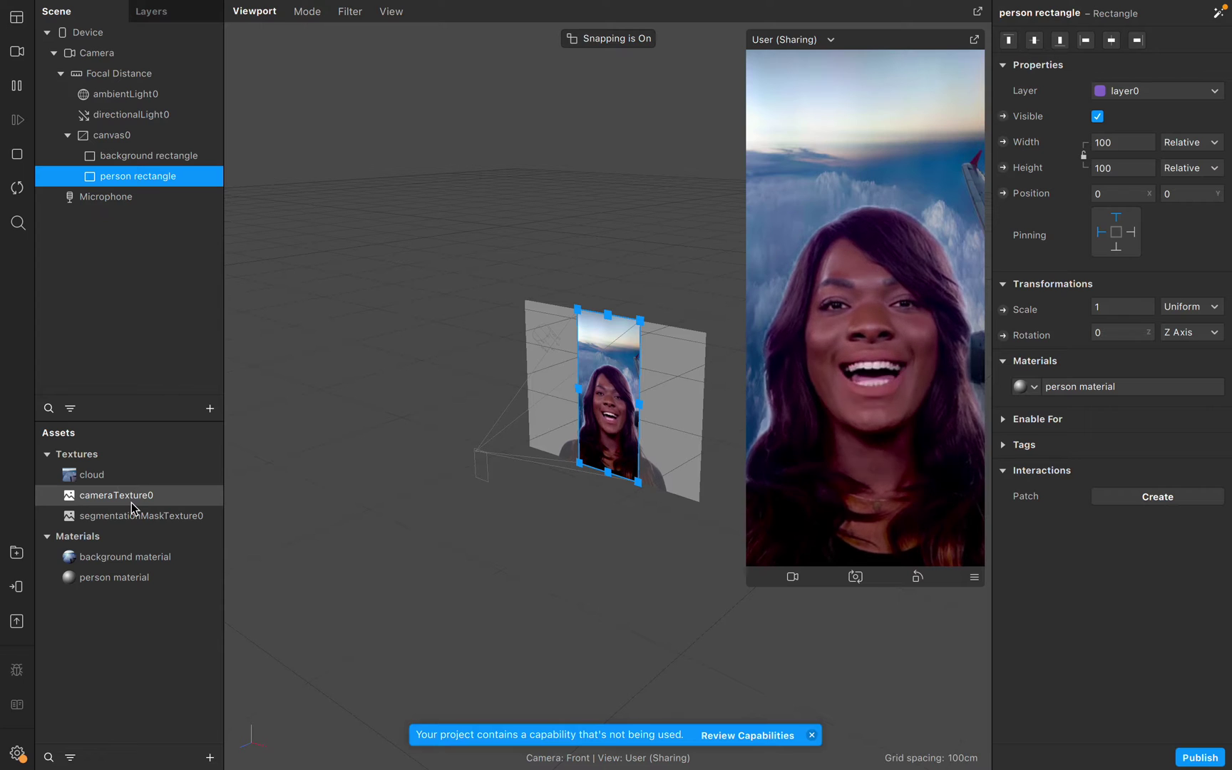
{"action": "left_click", "coordinate": [135, 521]}
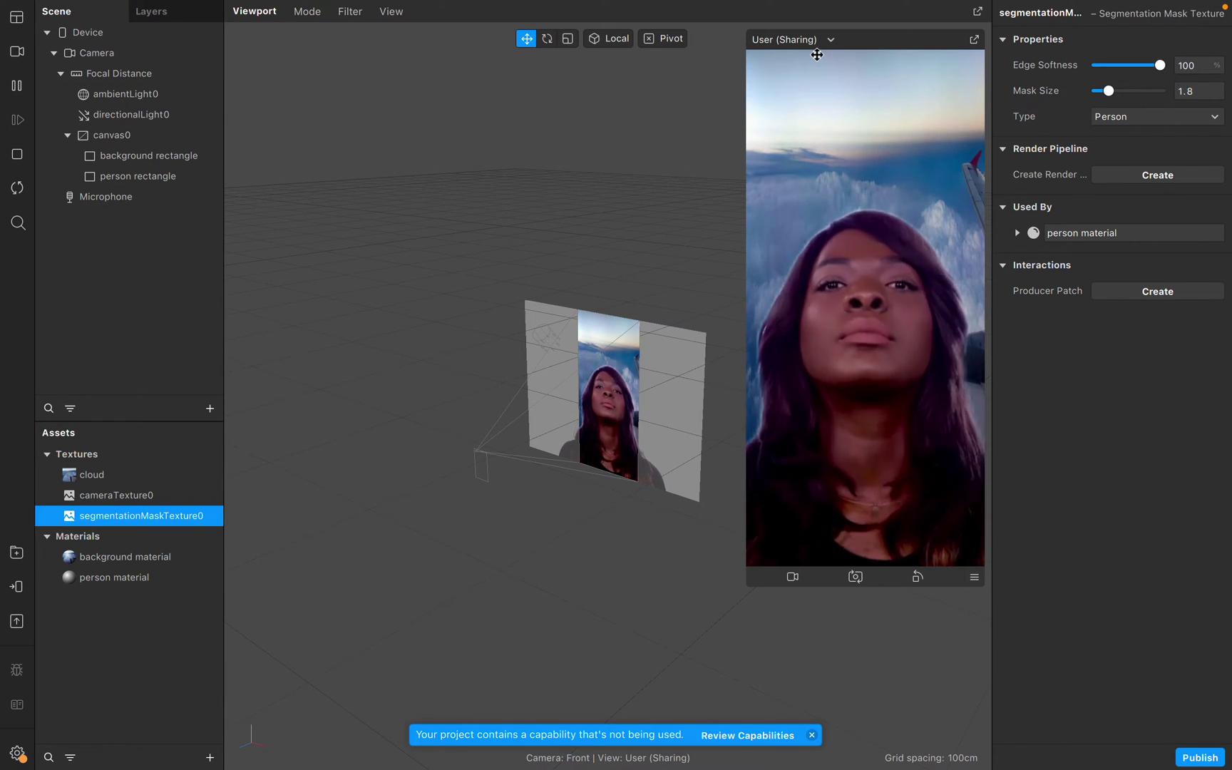
Compare the background and person rectangles, then inspect cameraTexture0 used by the person material.
{"action": "left_click", "coordinate": [152, 158]}
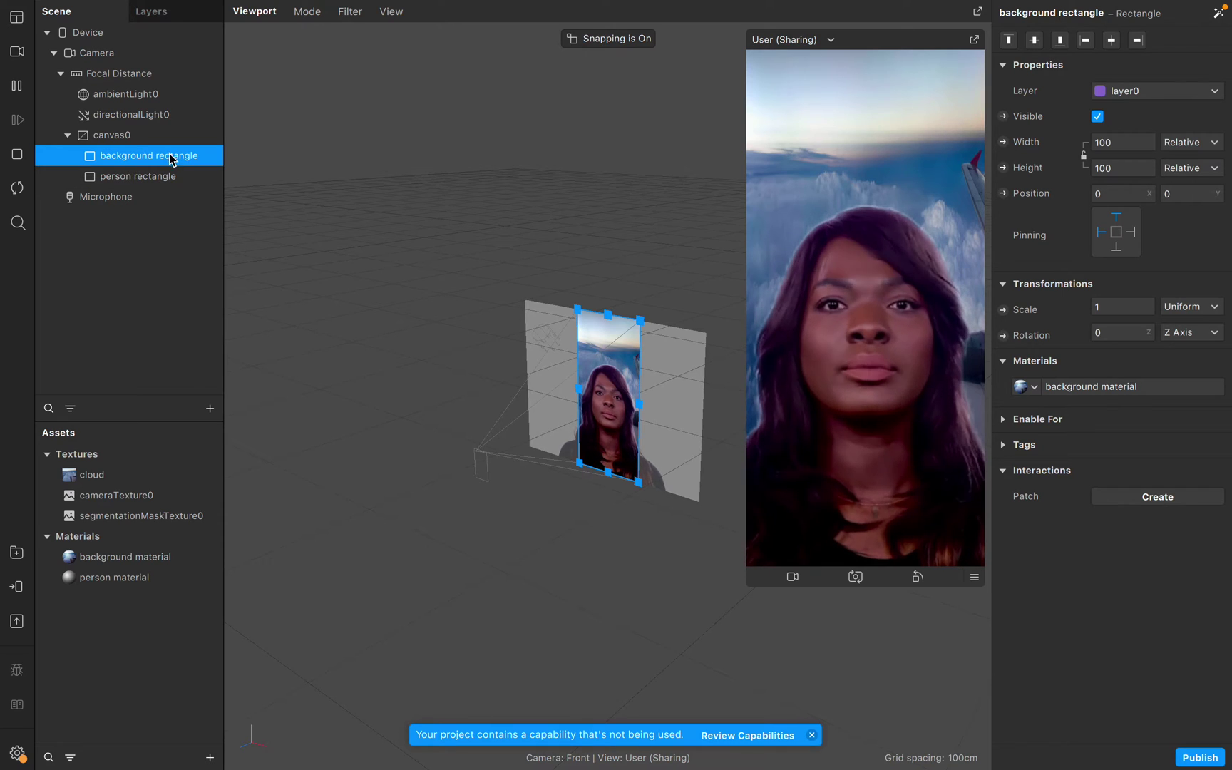
{"action": "left_click", "coordinate": [135, 175]}
{"action": "left_click", "coordinate": [135, 155]}
{"action": "left_click", "coordinate": [135, 175]}
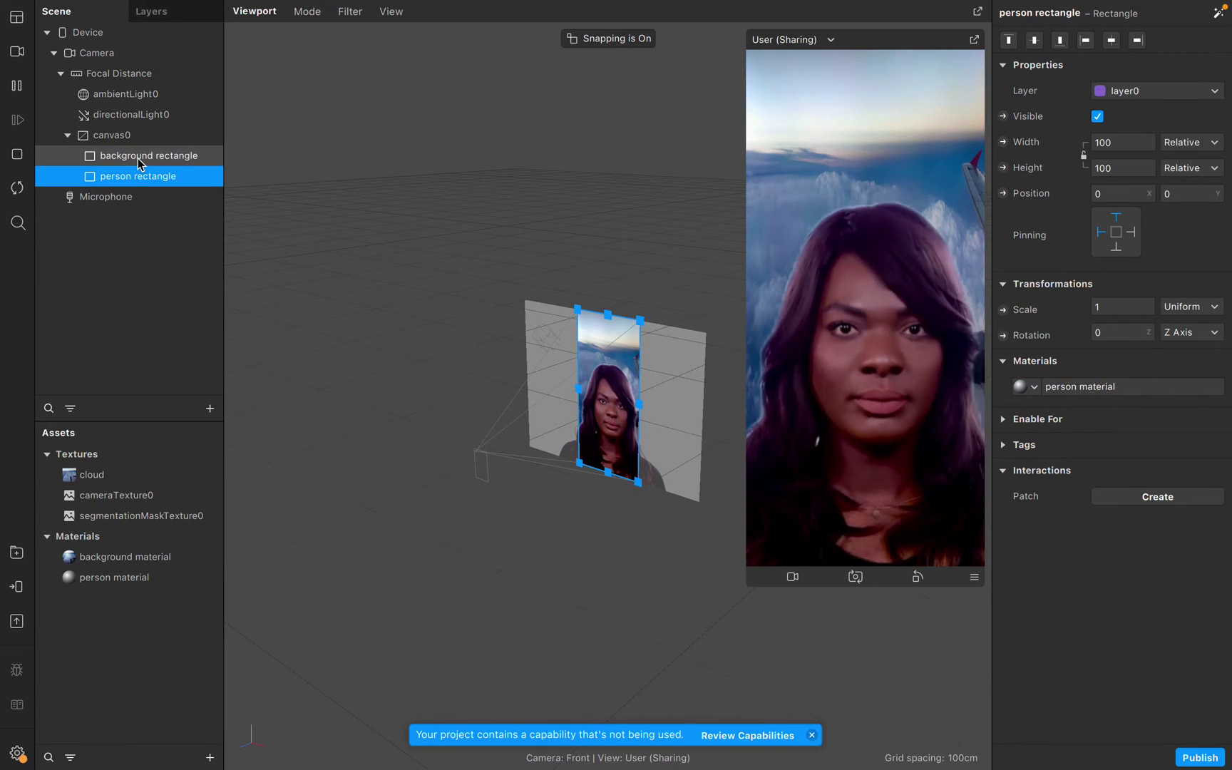
{"action": "left_click", "coordinate": [139, 156]}
{"action": "left_click", "coordinate": [138, 176]}
{"action": "left_click", "coordinate": [137, 157]}
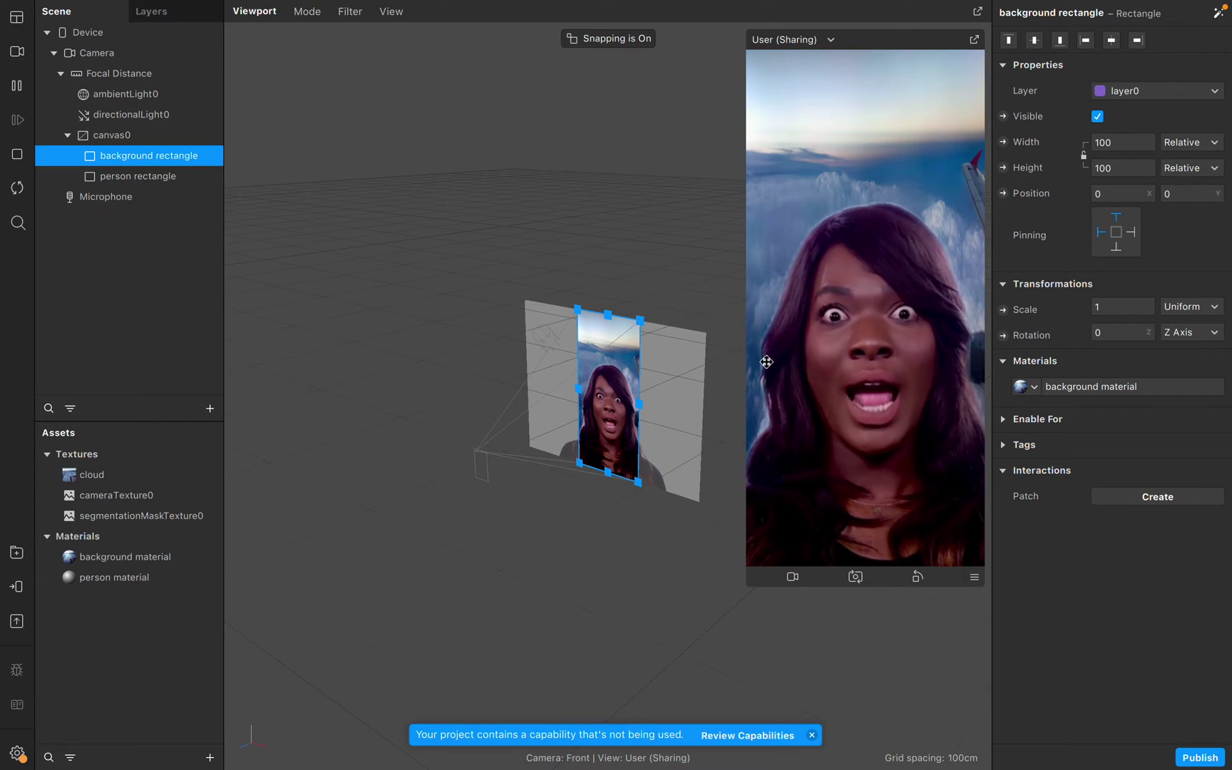
{"action": "left_click", "coordinate": [129, 182]}
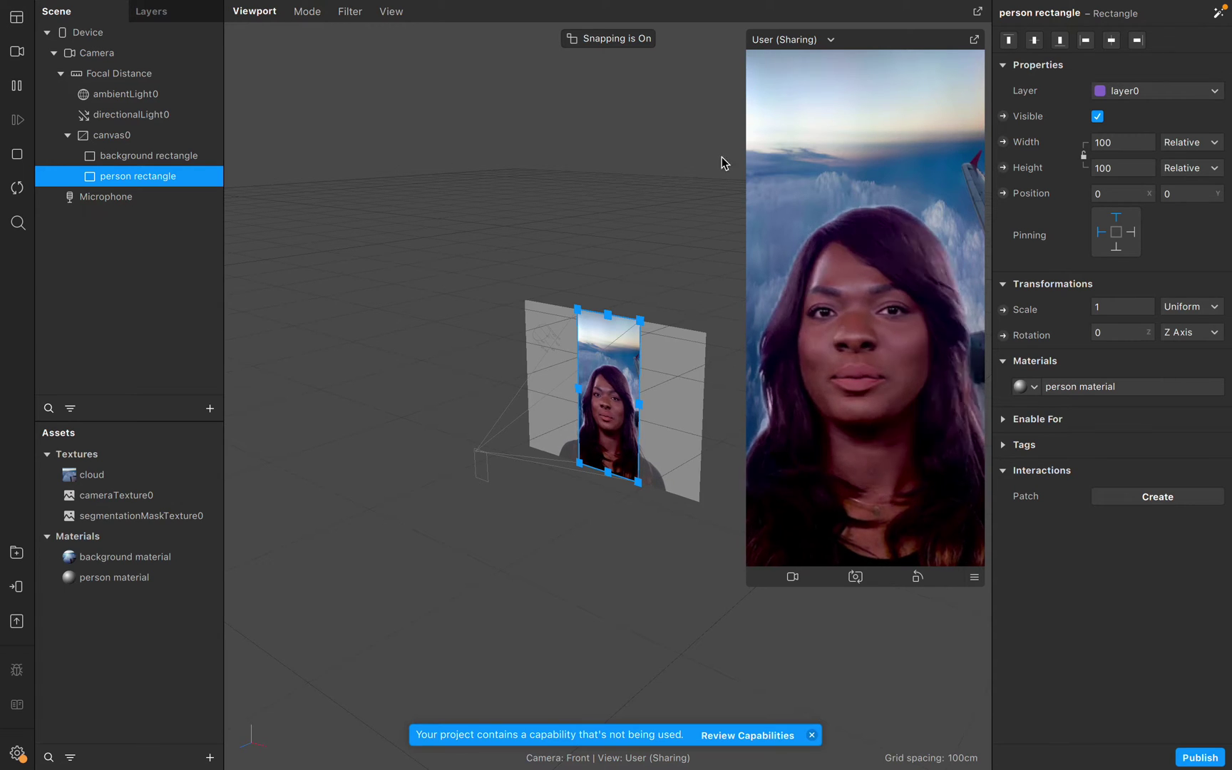
{"action": "left_click", "coordinate": [154, 517]}
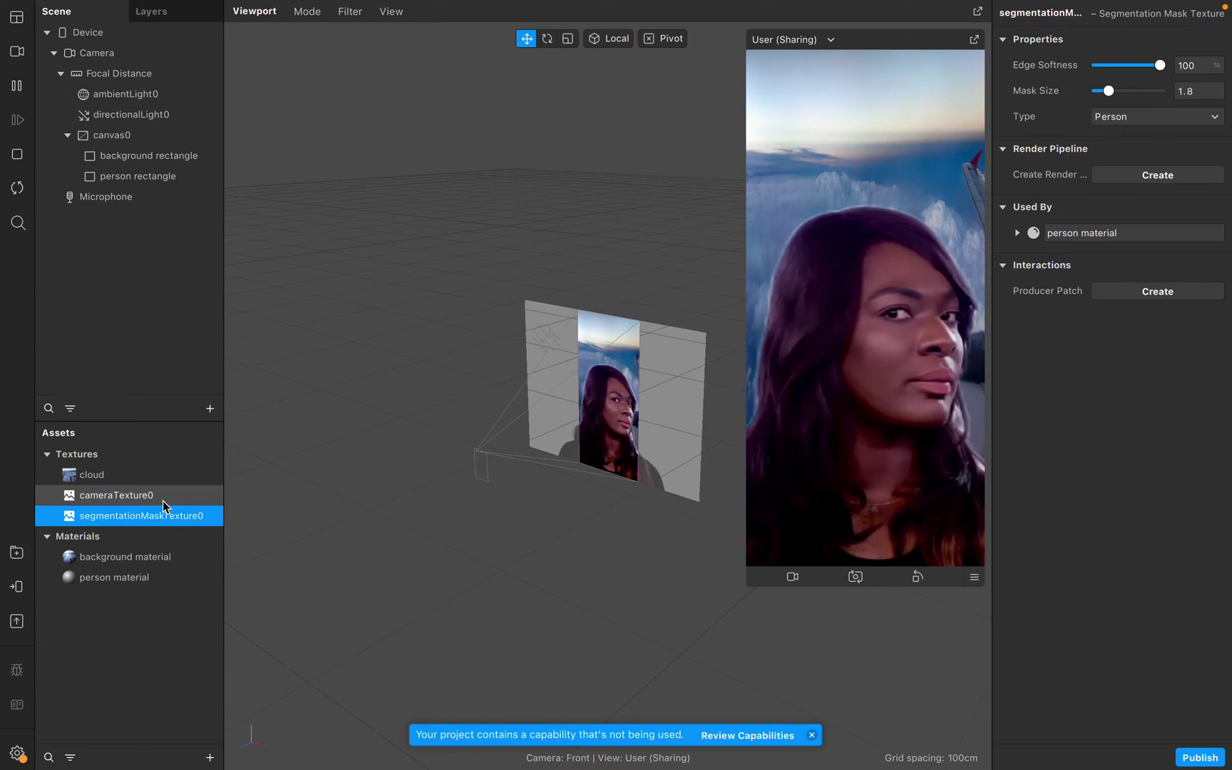
{"action": "left_click", "coordinate": [162, 497]}
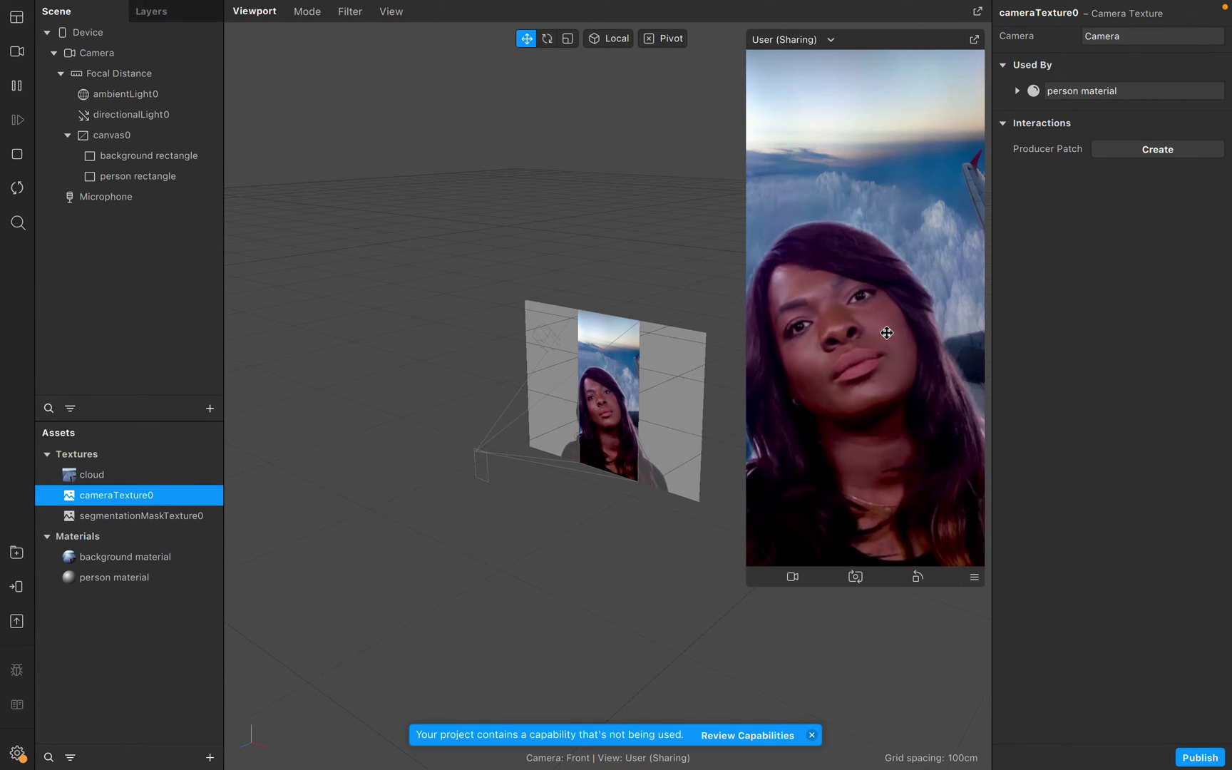
Keep the cloud texture named 'cloud' and select canvas0, the full-screen camera-space canvas.
{"action": "double_click", "coordinate": [207, 473]}
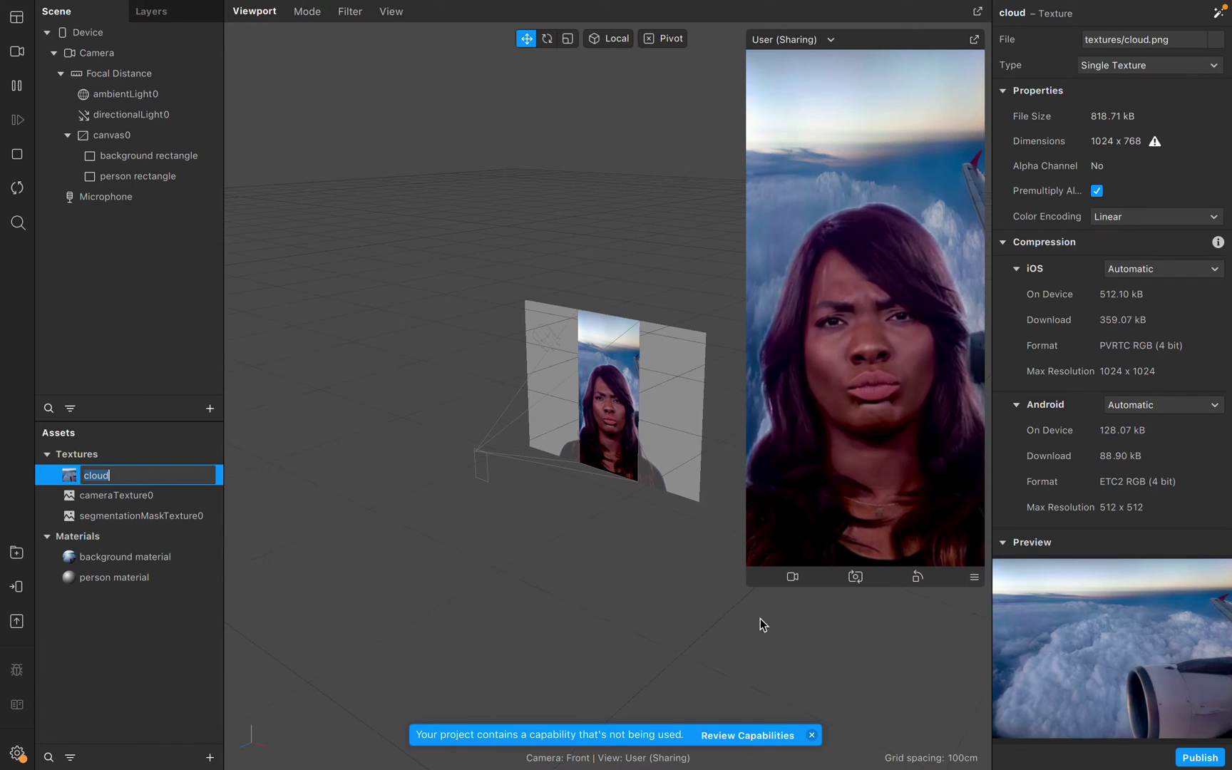
{"action": "key", "text": "Return"}
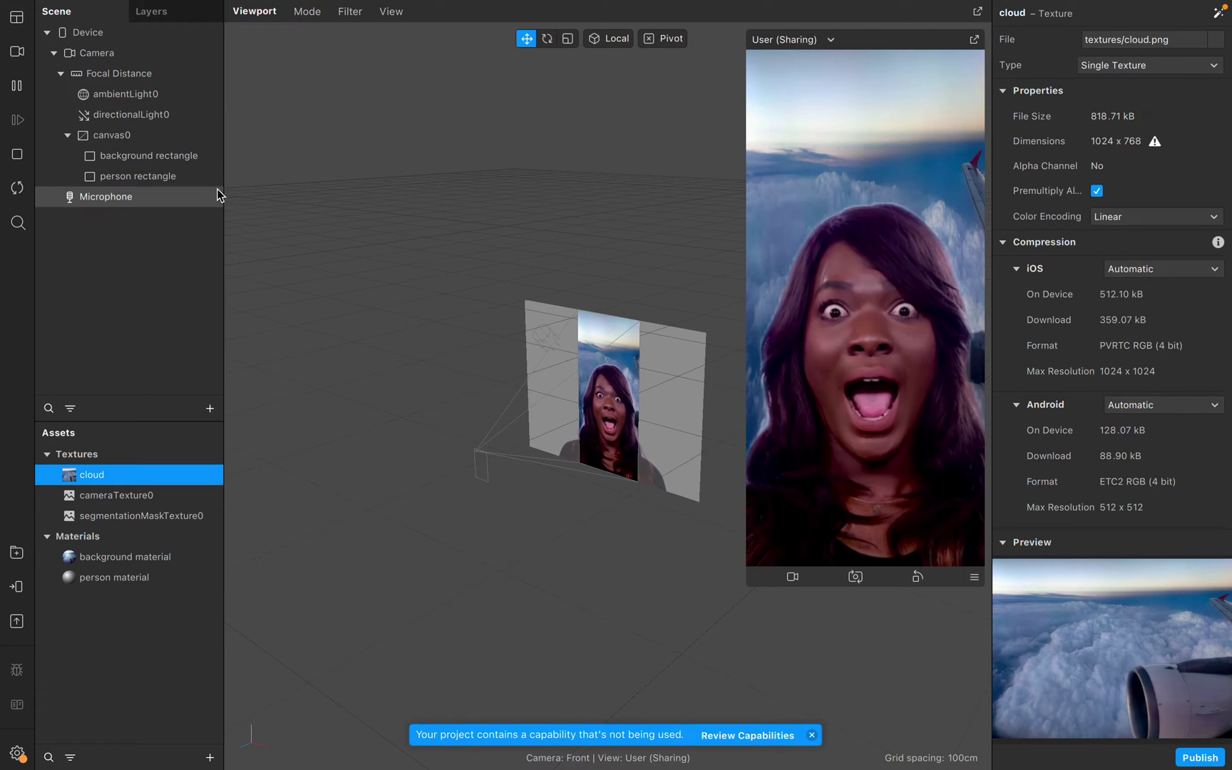
{"action": "left_click", "coordinate": [146, 138]}
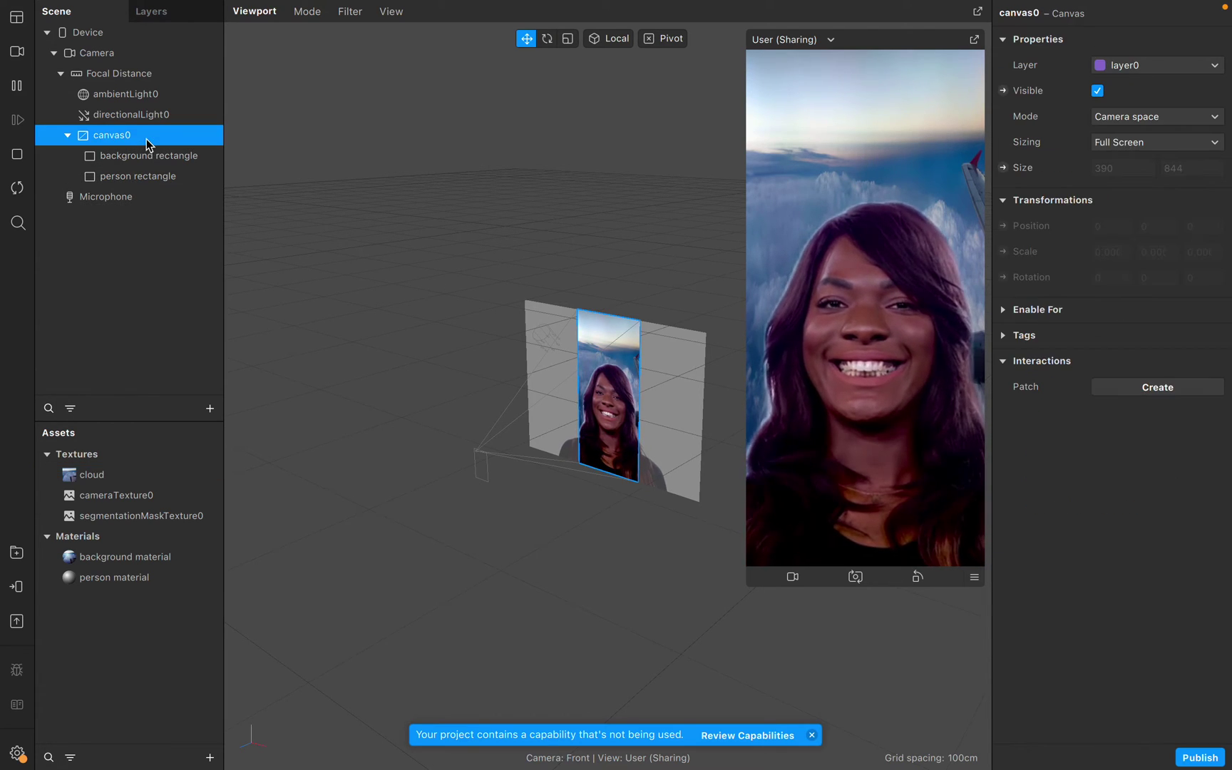
Add a rectangle inside canvas0 and duplicate it into four rectangles.
{"action": "right_click", "coordinate": [148, 142]}
{"action": "mouse_move", "coordinate": [219, 165]}
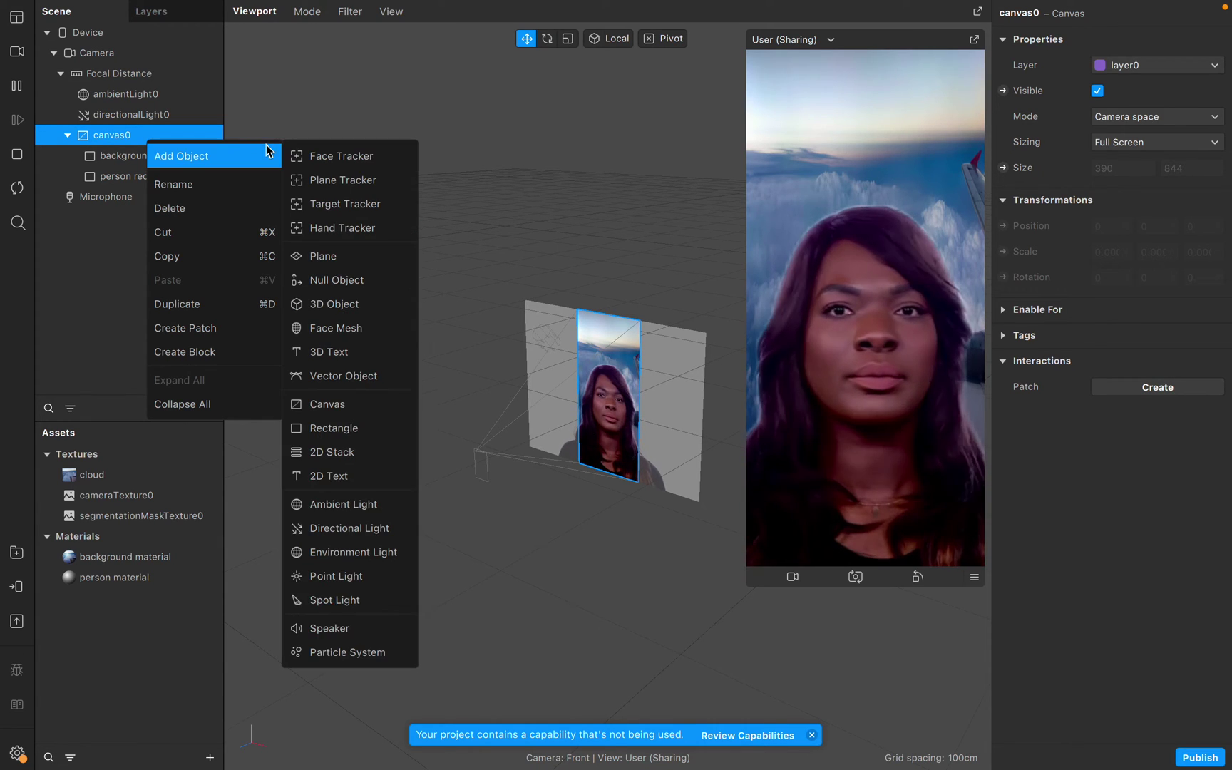
{"action": "left_click", "coordinate": [359, 421]}
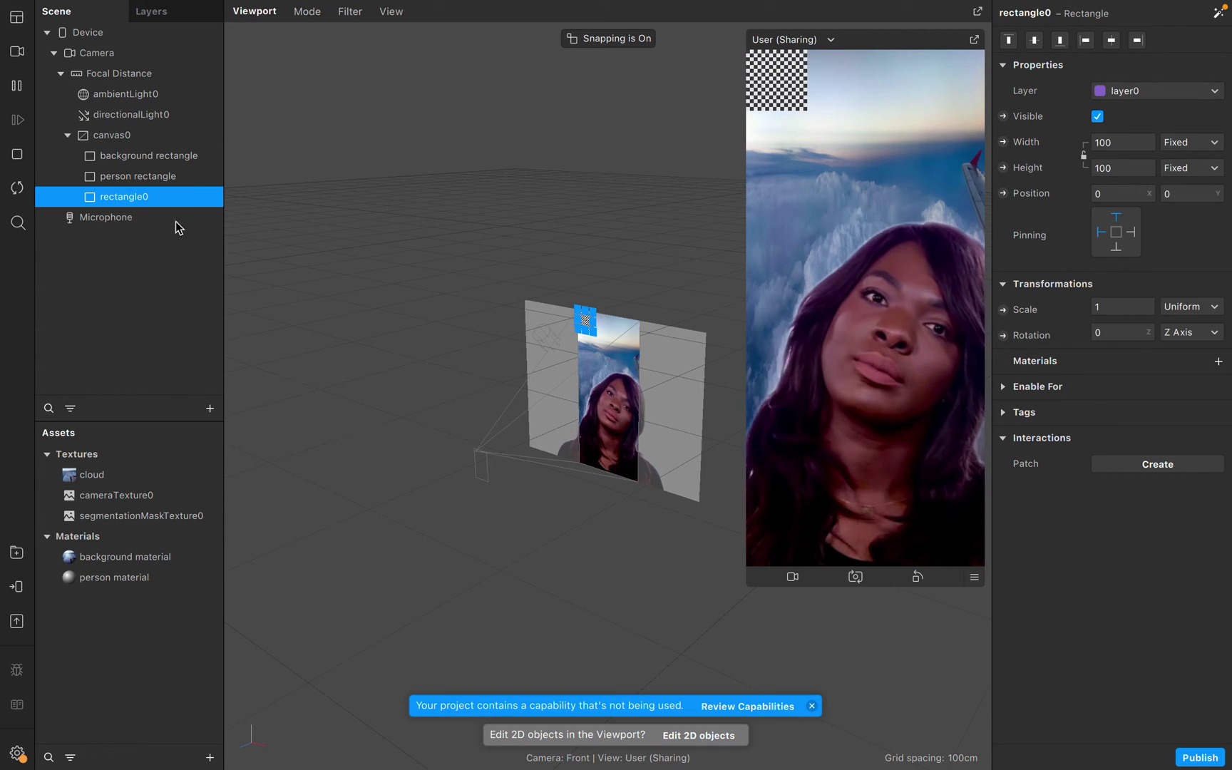
{"action": "right_click", "coordinate": [167, 202]}
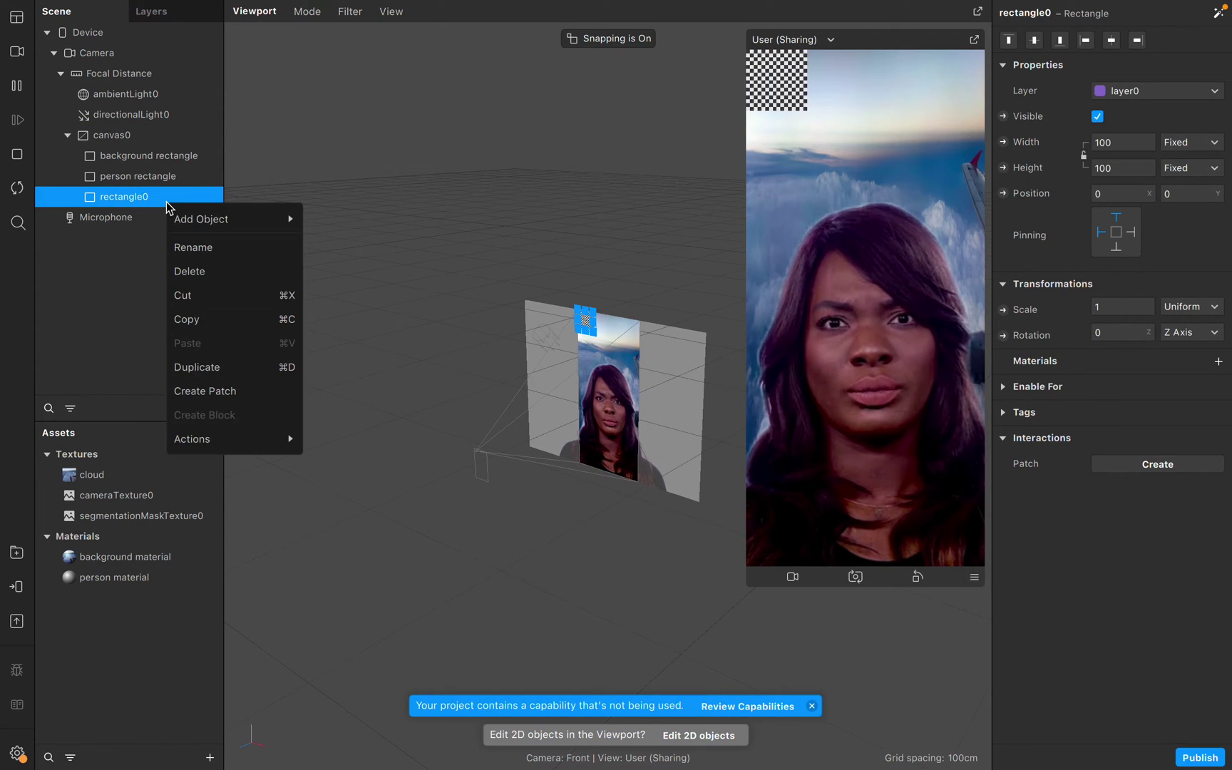
{"action": "left_click", "coordinate": [209, 368]}
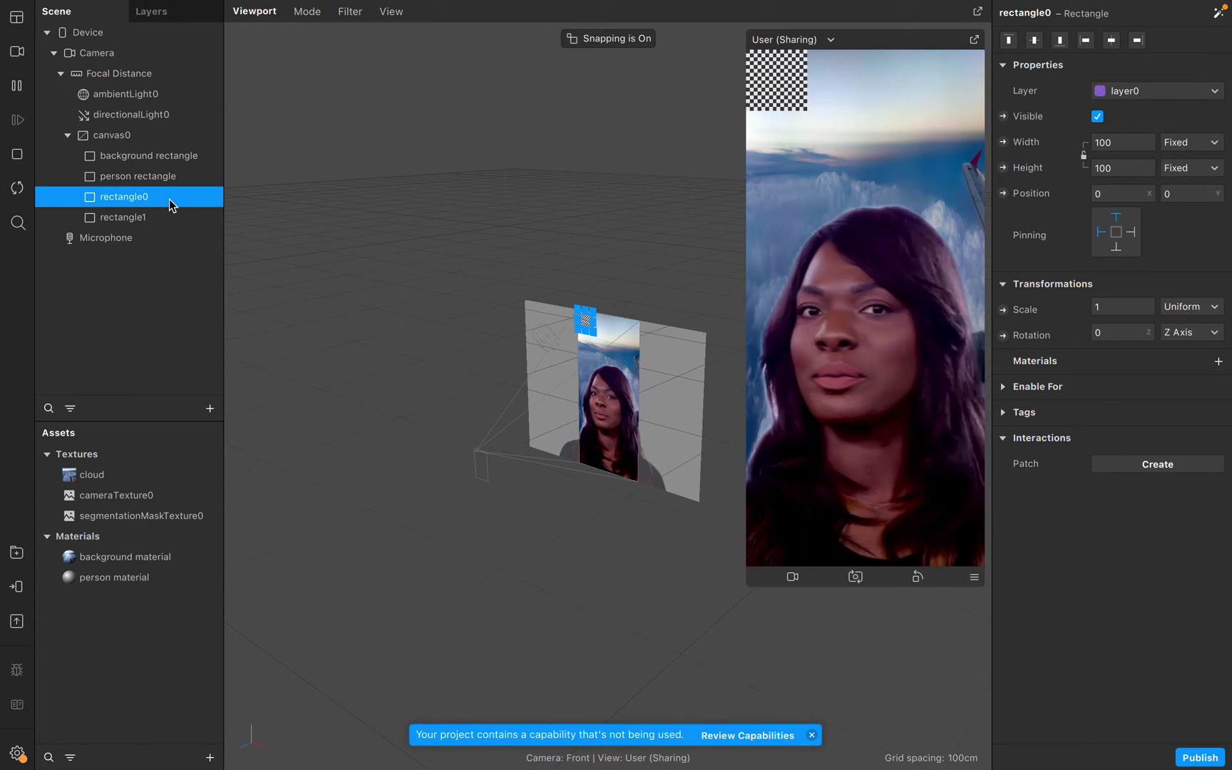
{"action": "key", "text": "ctrl+d"}
{"action": "key", "text": "ctrl+d"}
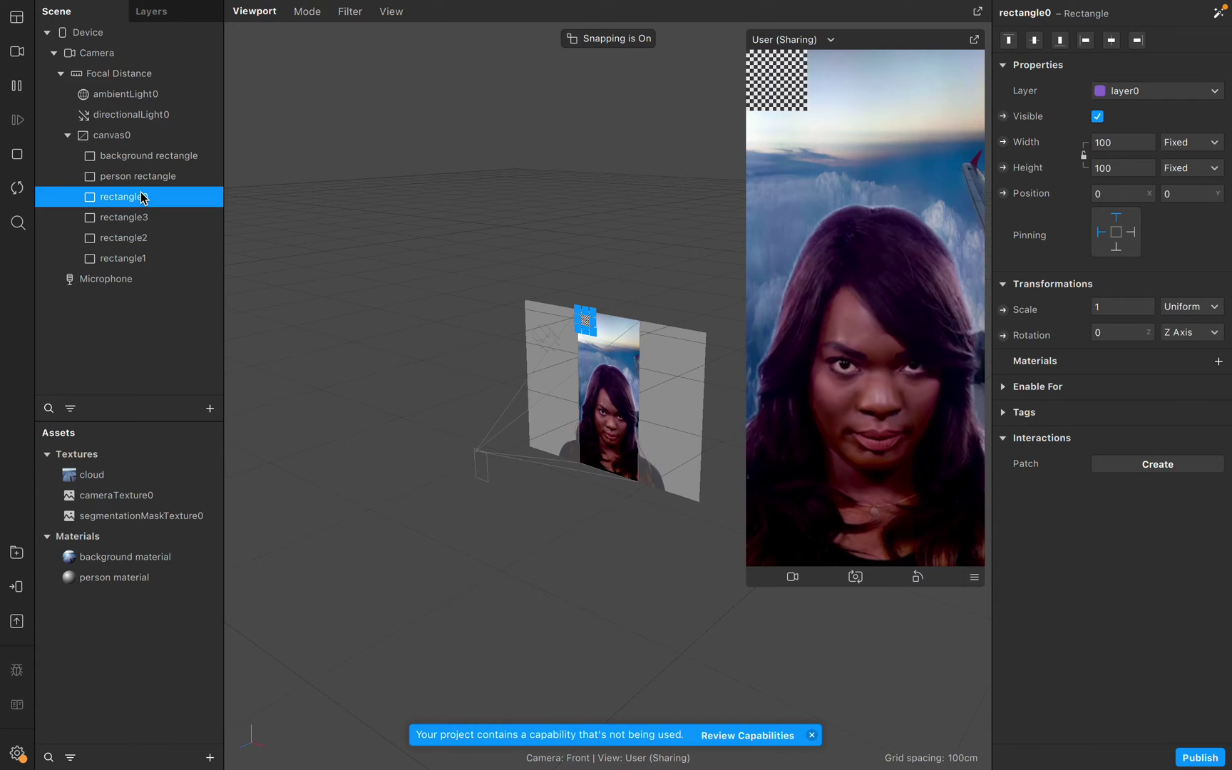
Rename rectangle0 to 'top rectangle' and rectangle3 to 'bottom rectangle'.
{"action": "right_click", "coordinate": [142, 197]}
{"action": "left_click", "coordinate": [165, 237]}
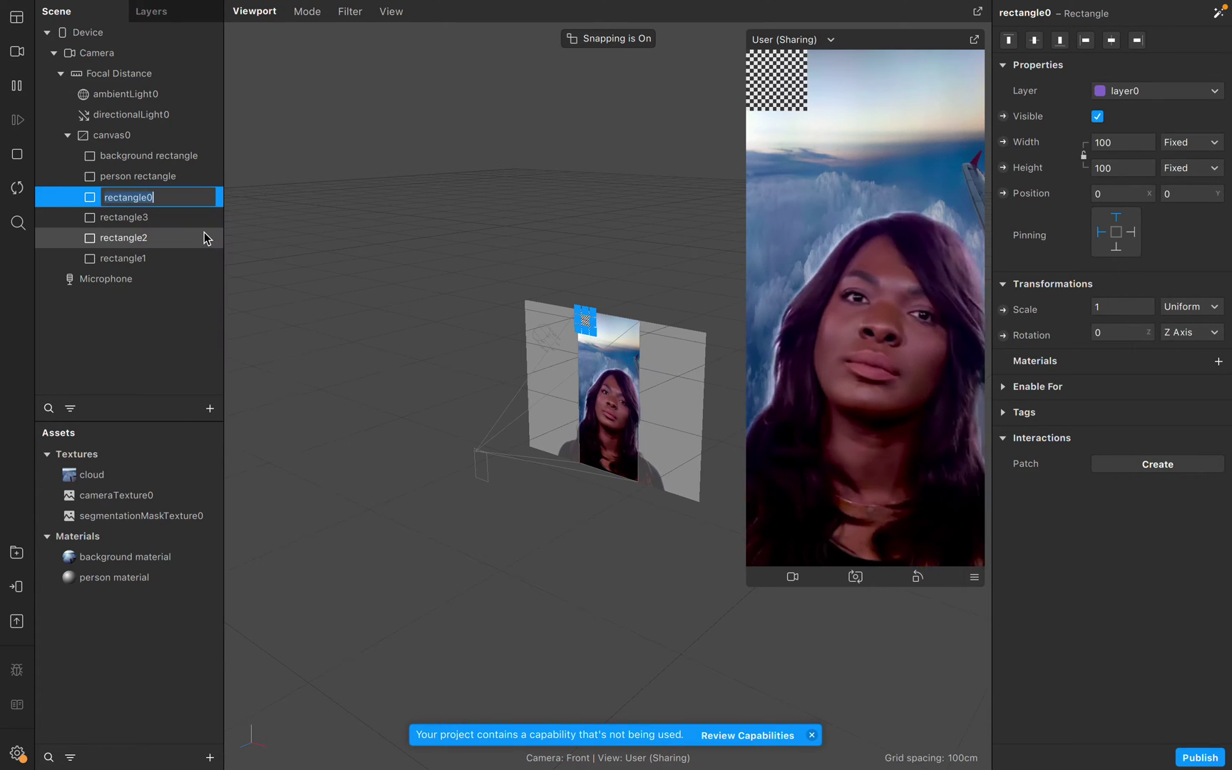
{"action": "key", "text": "BackSpace"}
{"action": "type", "text": "top r"}
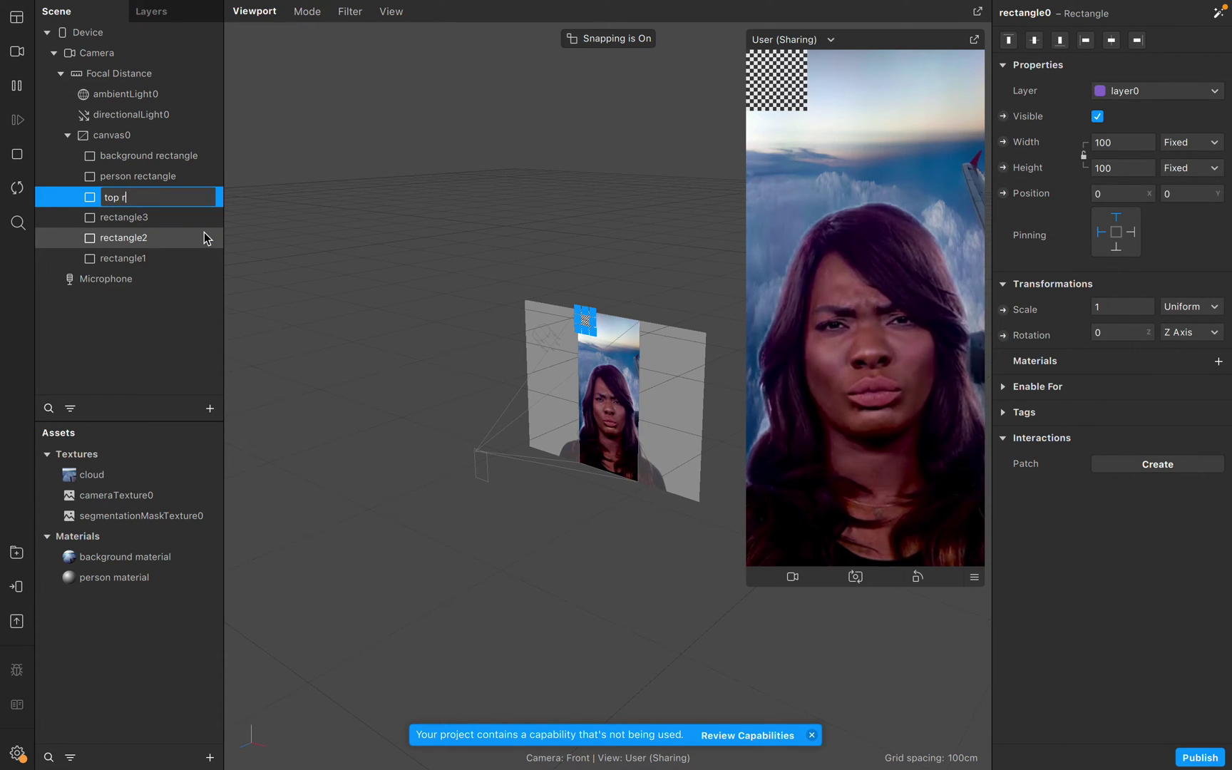
{"action": "type", "text": "ectangle"}
{"action": "key", "text": "Return"}
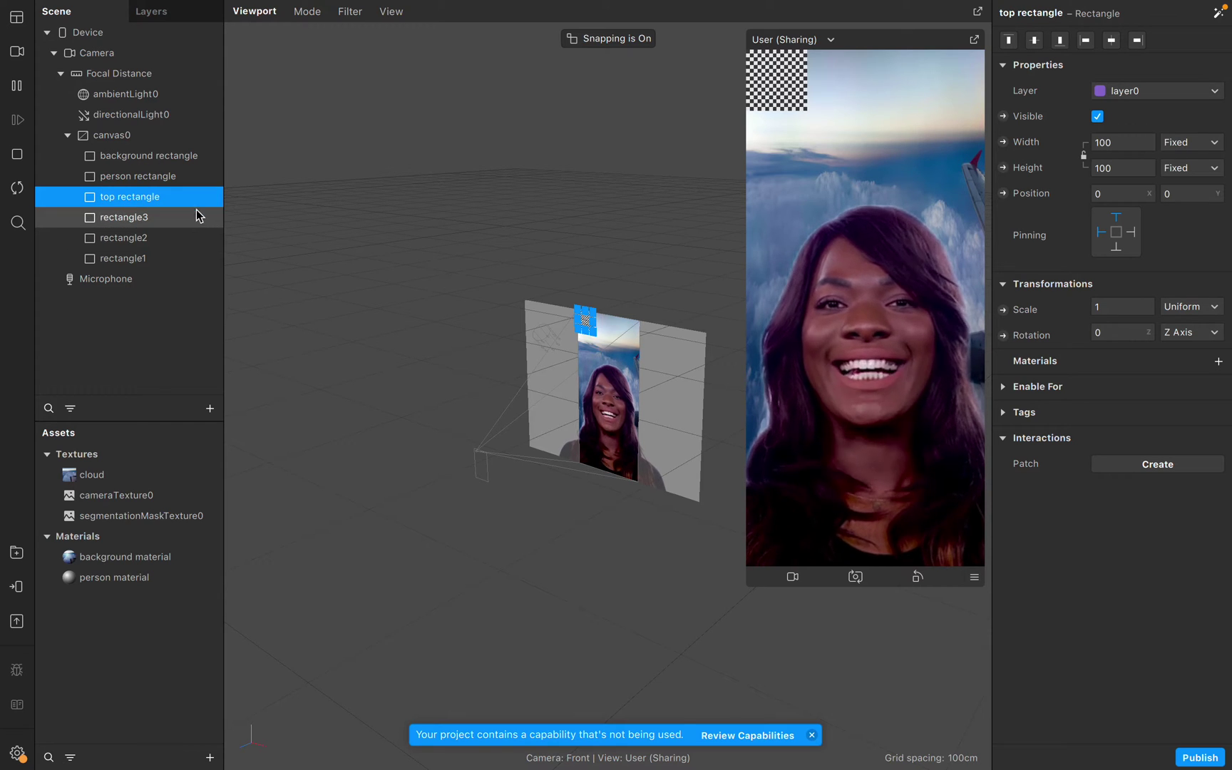
{"action": "left_click", "coordinate": [174, 221]}
{"action": "right_click", "coordinate": [173, 221]}
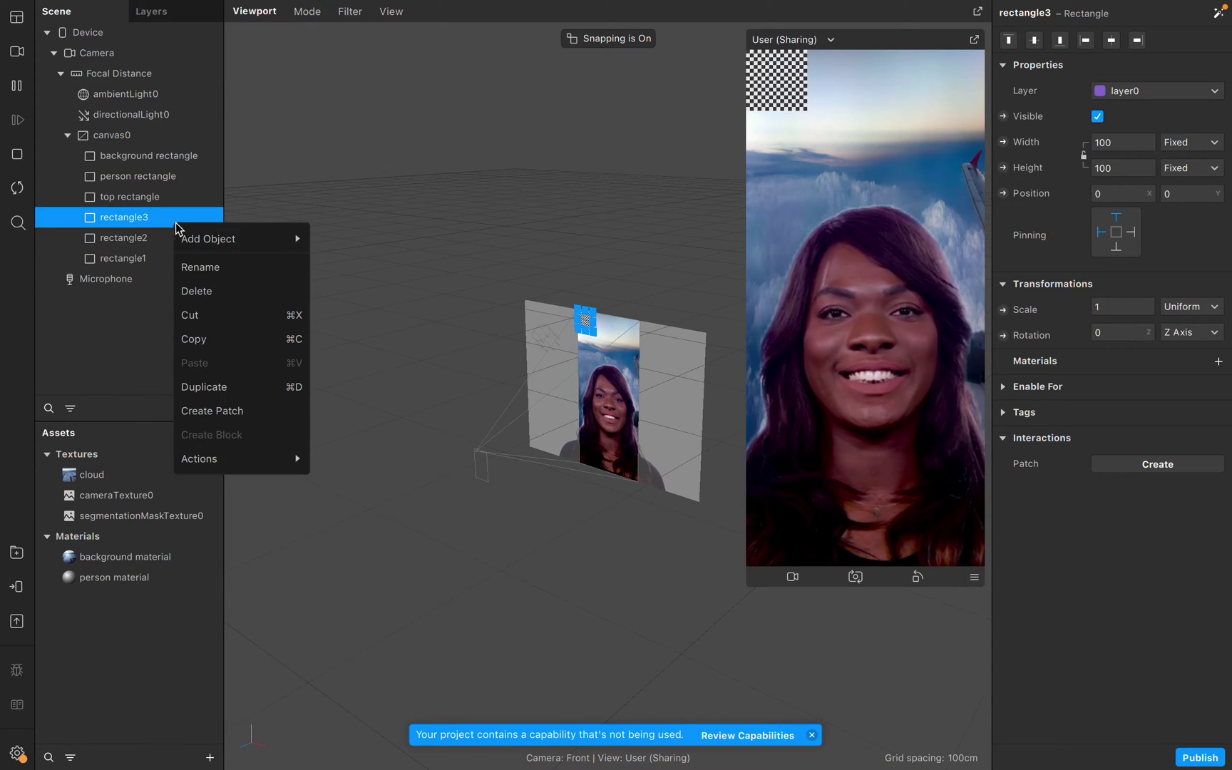
{"action": "left_click", "coordinate": [218, 266]}
{"action": "key", "text": "BackSpace"}
{"action": "type", "text": "bottom"}
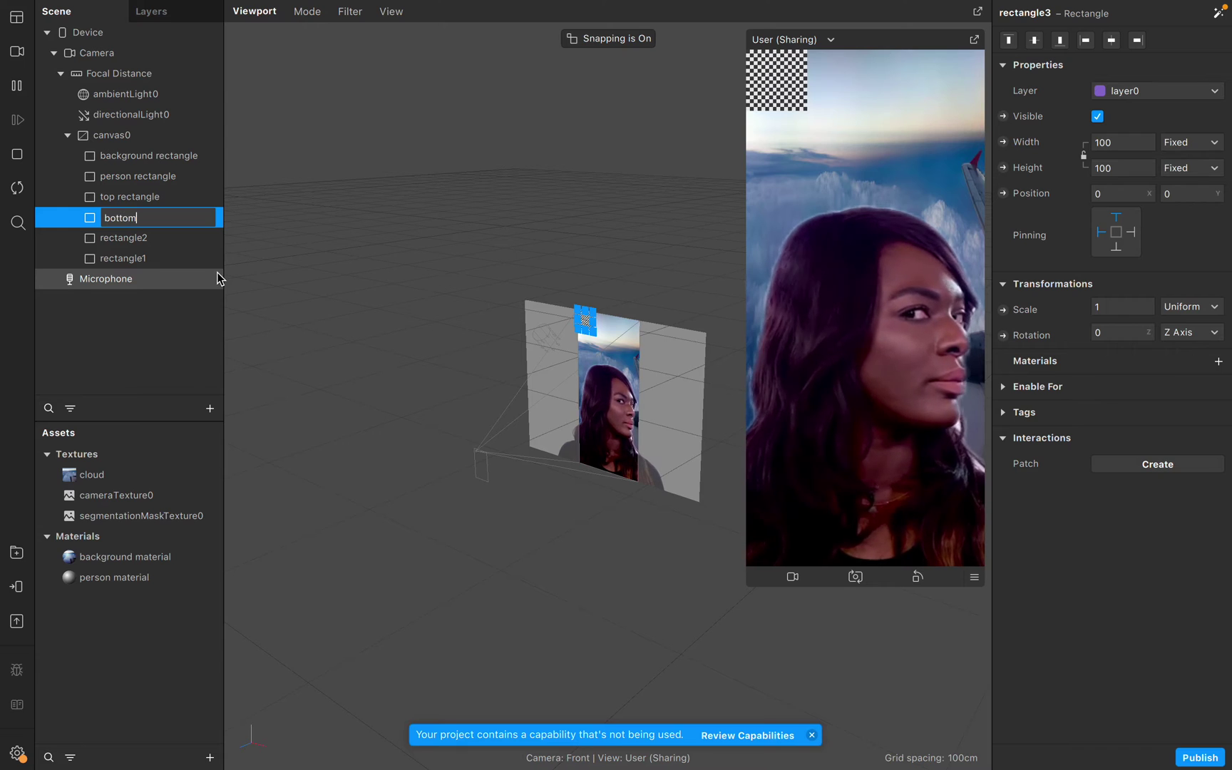
{"action": "type", "text": " rectangle"}
{"action": "key", "text": "Return"}
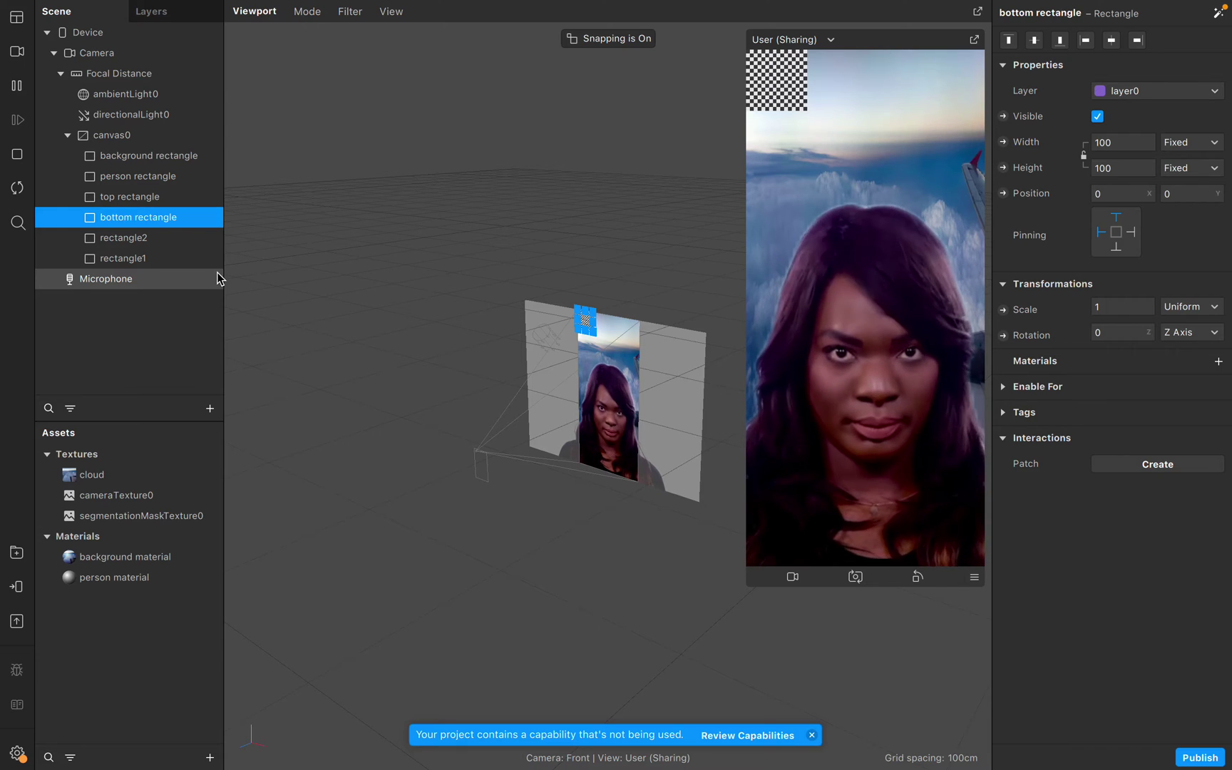
Rename rectangle2 to 'left rectangle' and rectangle1 to 'right rectangle'.
{"action": "left_click", "coordinate": [174, 245]}
{"action": "right_click", "coordinate": [174, 244]}
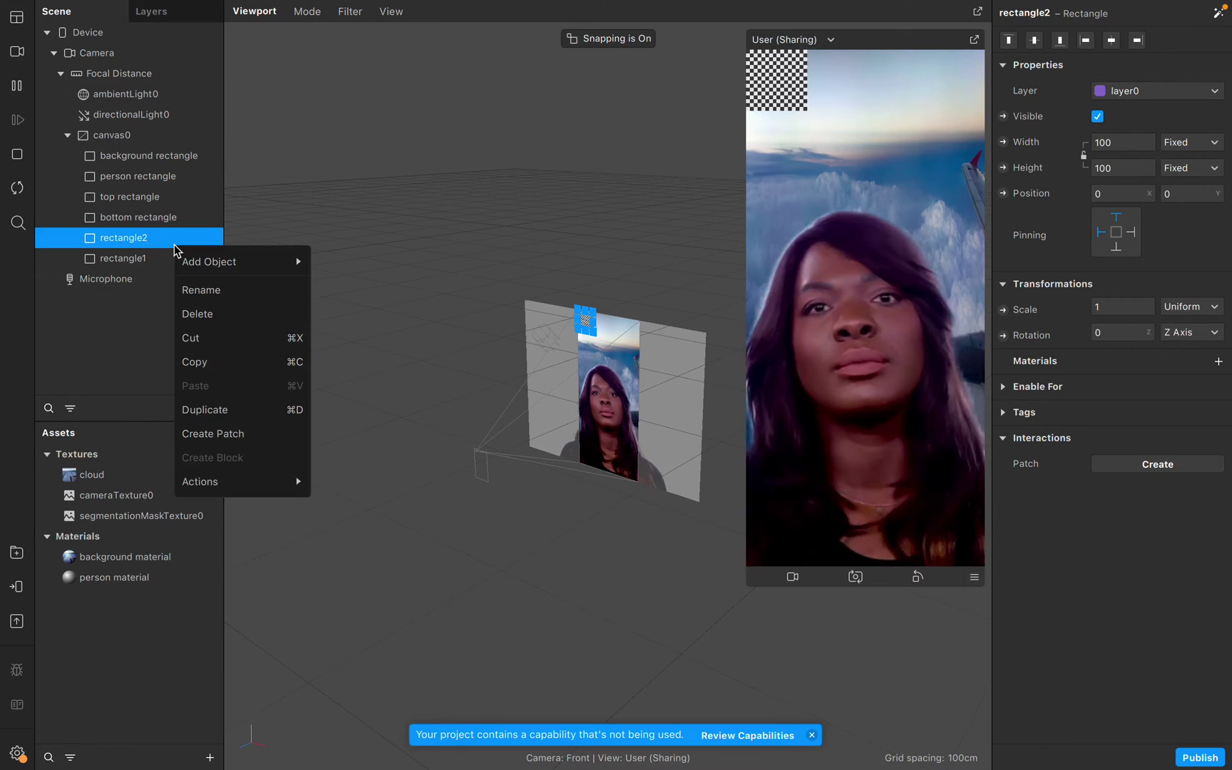
{"action": "left_click", "coordinate": [201, 291]}
{"action": "key", "text": "super+BackSpace"}
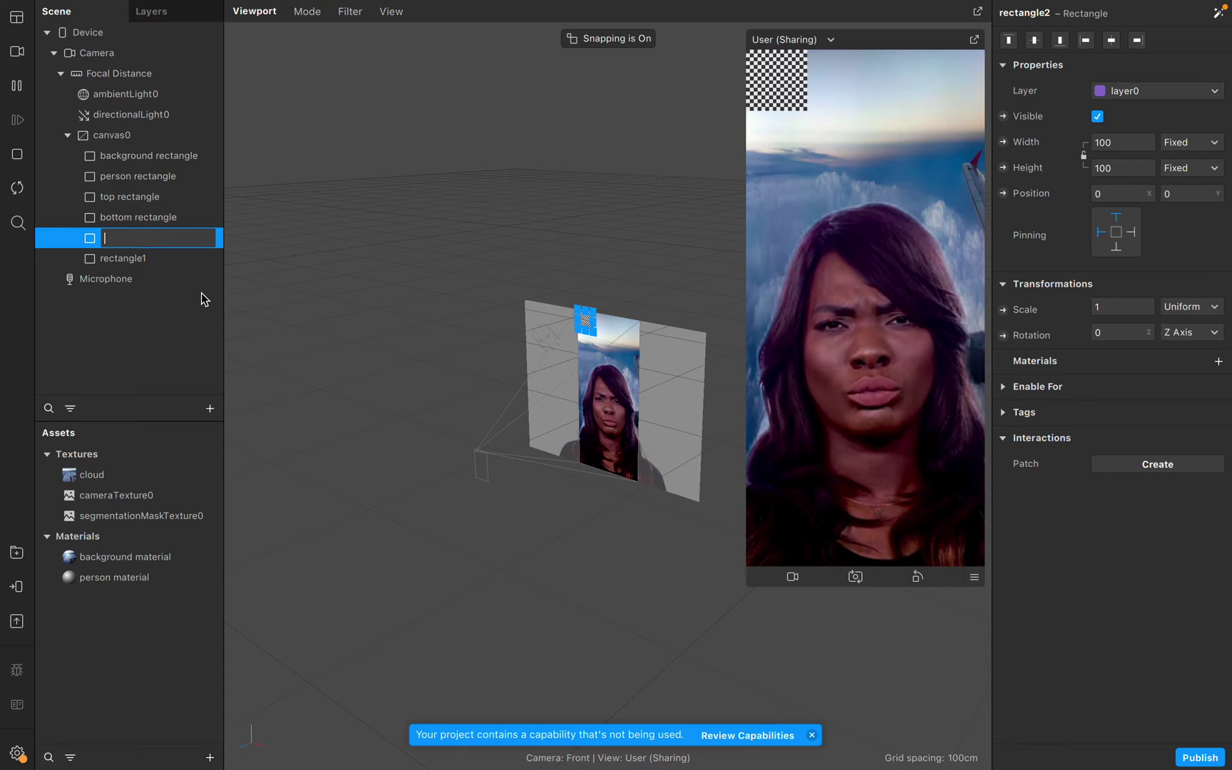
{"action": "type", "text": "left reca"}
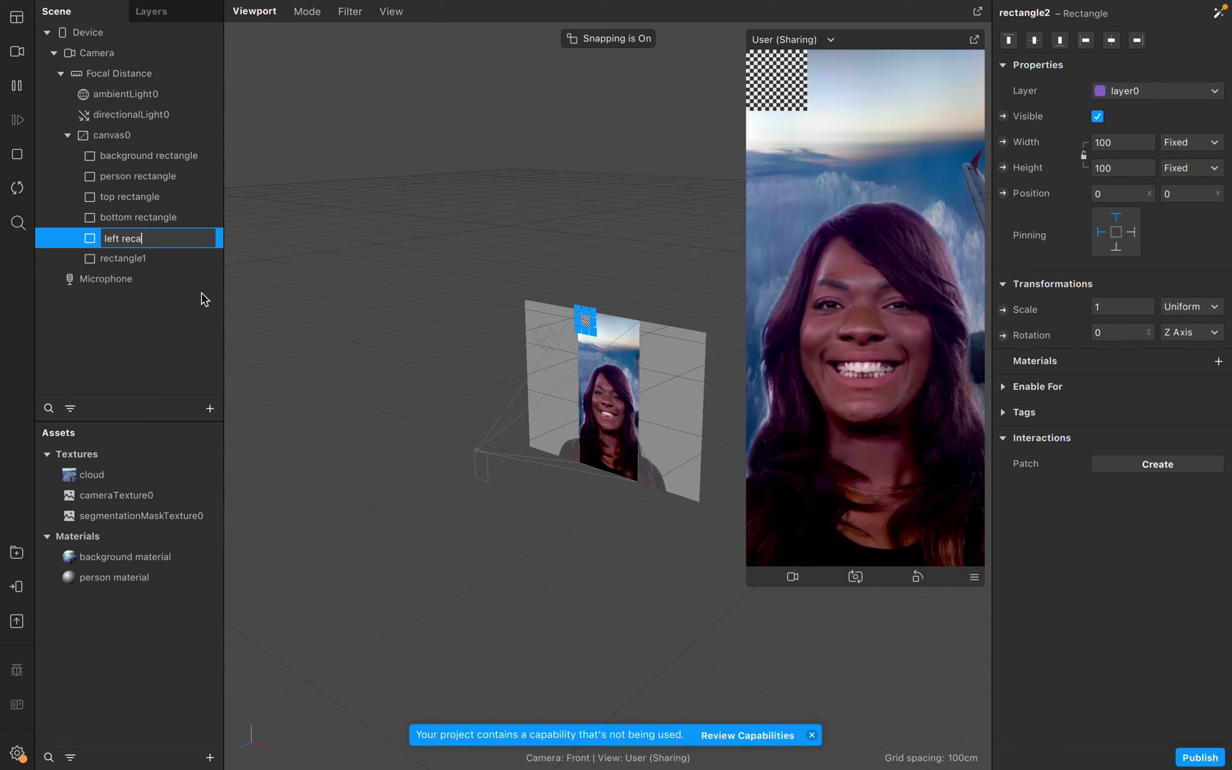
{"action": "key", "text": "BackSpace"}
{"action": "type", "text": "tangle"}
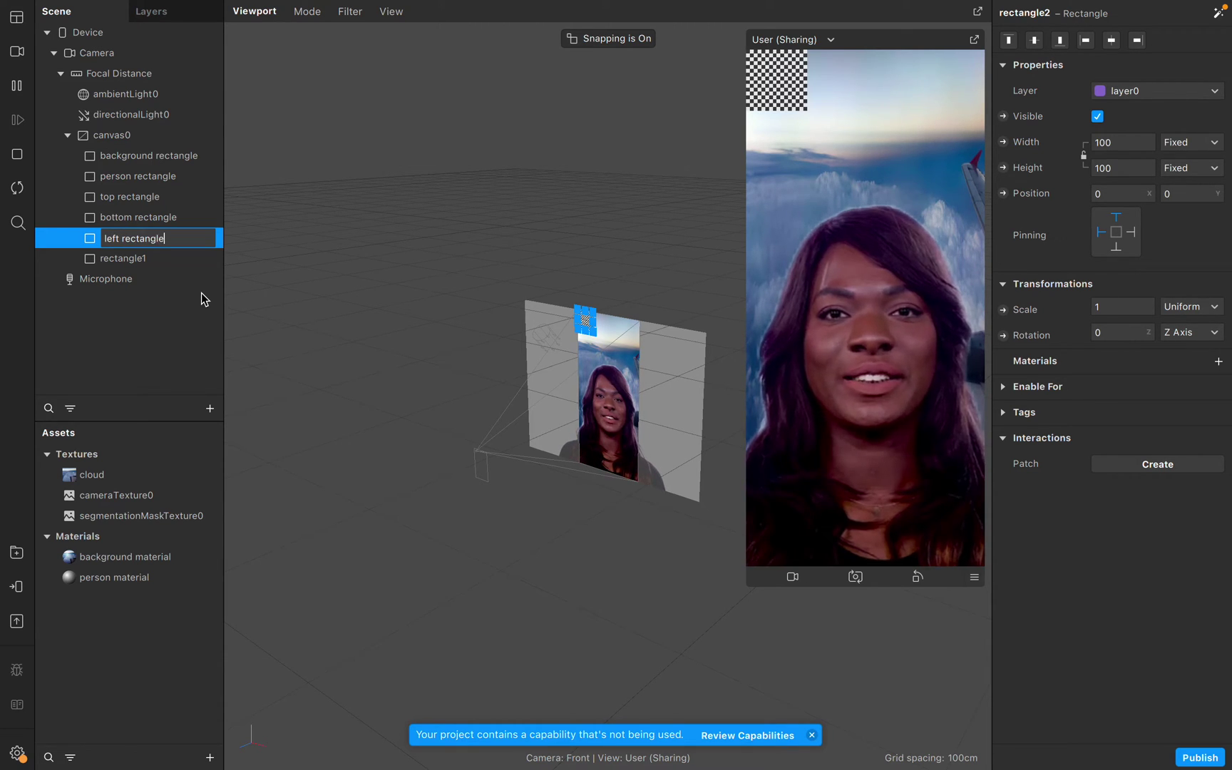
{"action": "left_click", "coordinate": [198, 263]}
{"action": "right_click", "coordinate": [198, 264]}
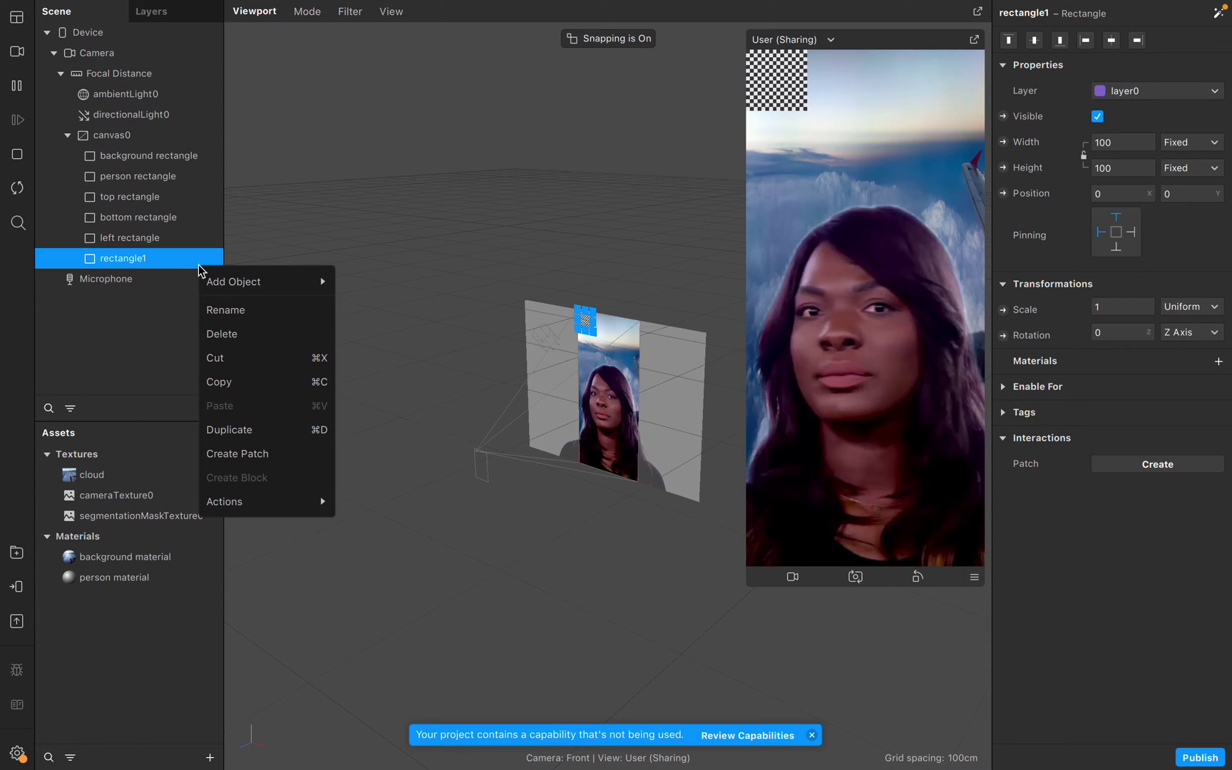
{"action": "left_click", "coordinate": [247, 313]}
{"action": "key", "text": "BackSpace"}
{"action": "type", "text": "rig"}
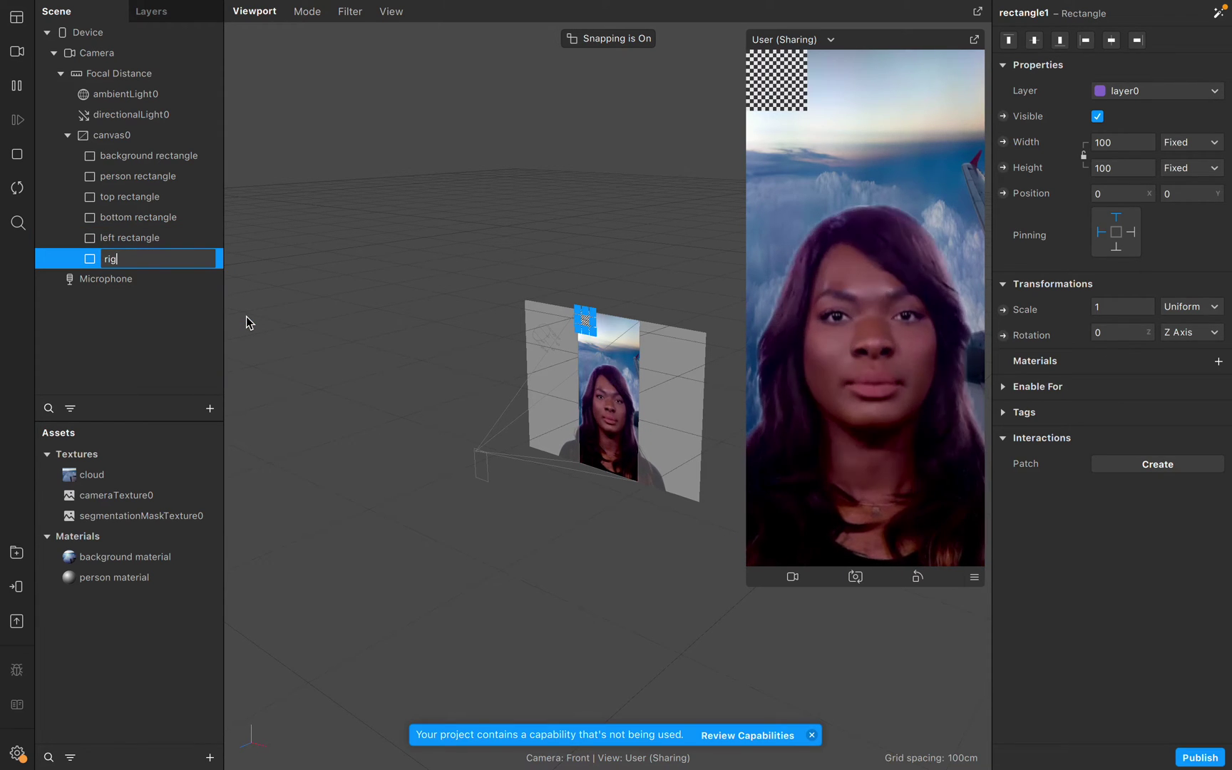
{"action": "type", "text": "ht recta"}
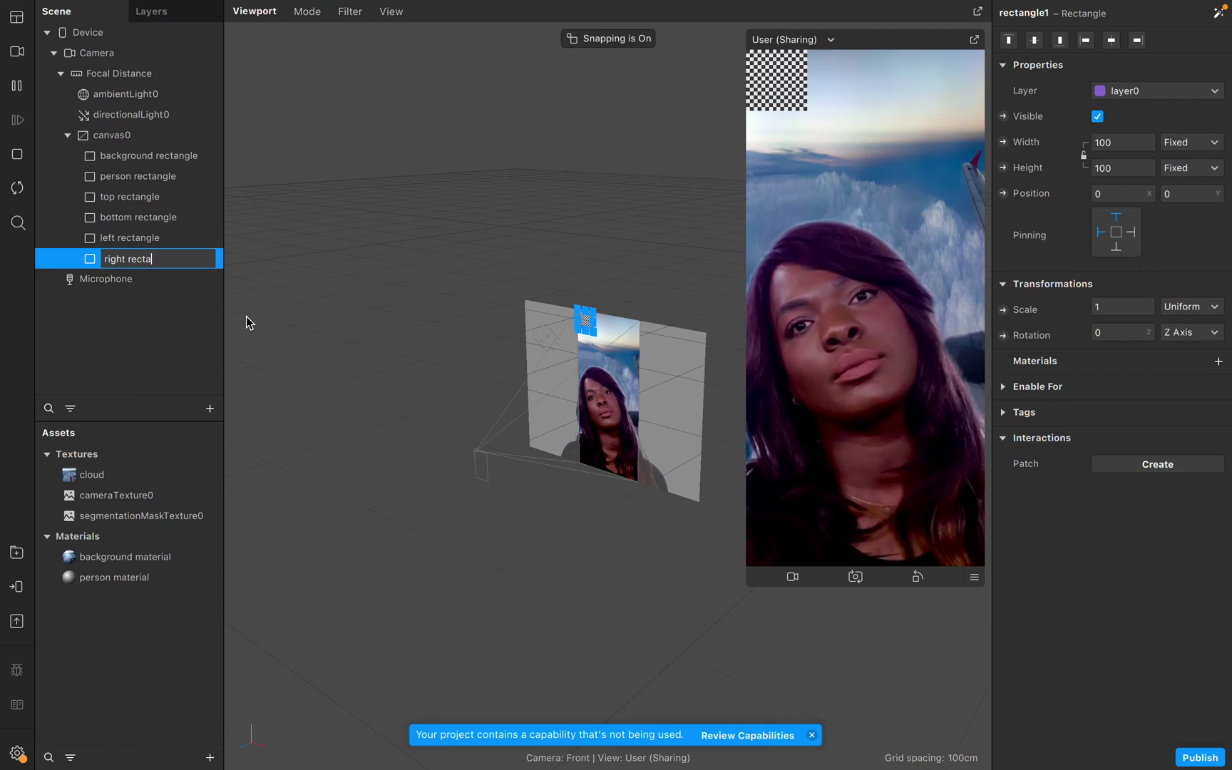
{"action": "type", "text": "ngle"}
{"action": "key", "text": "Return"}
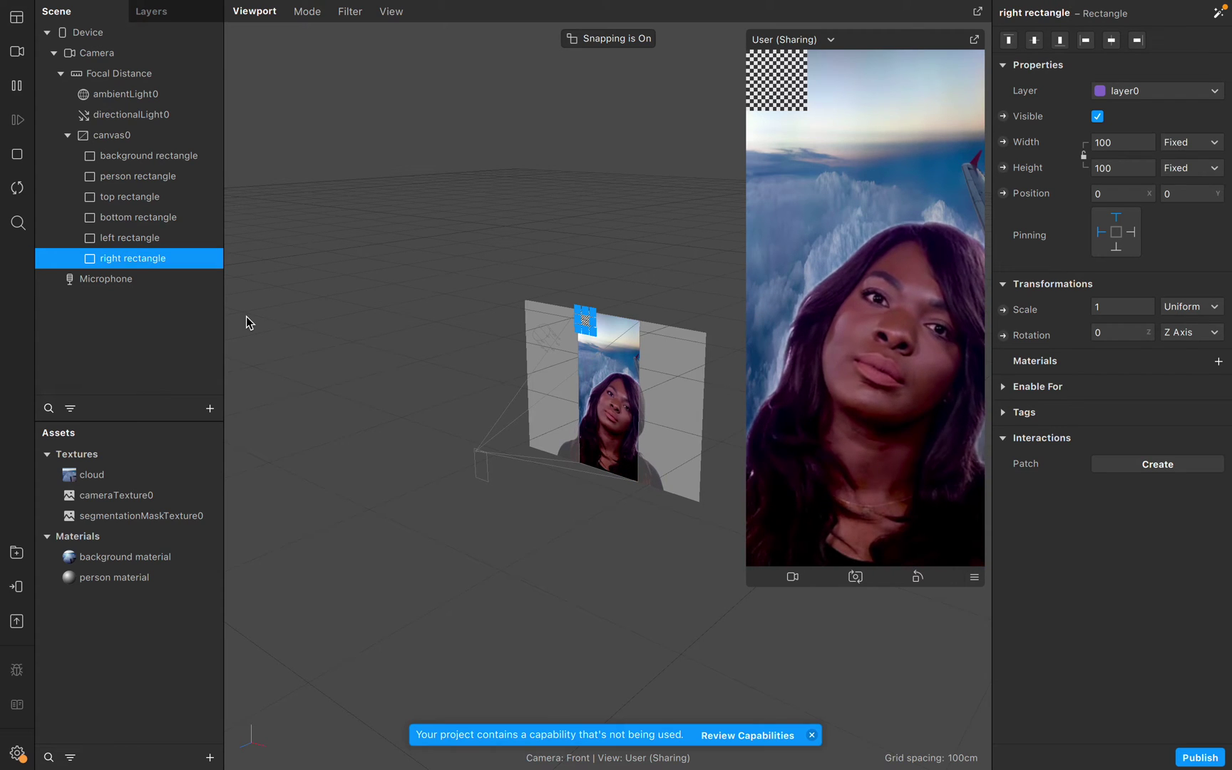
Make the top rectangle span the full width with a height of 200.
{"action": "left_click", "coordinate": [167, 202]}
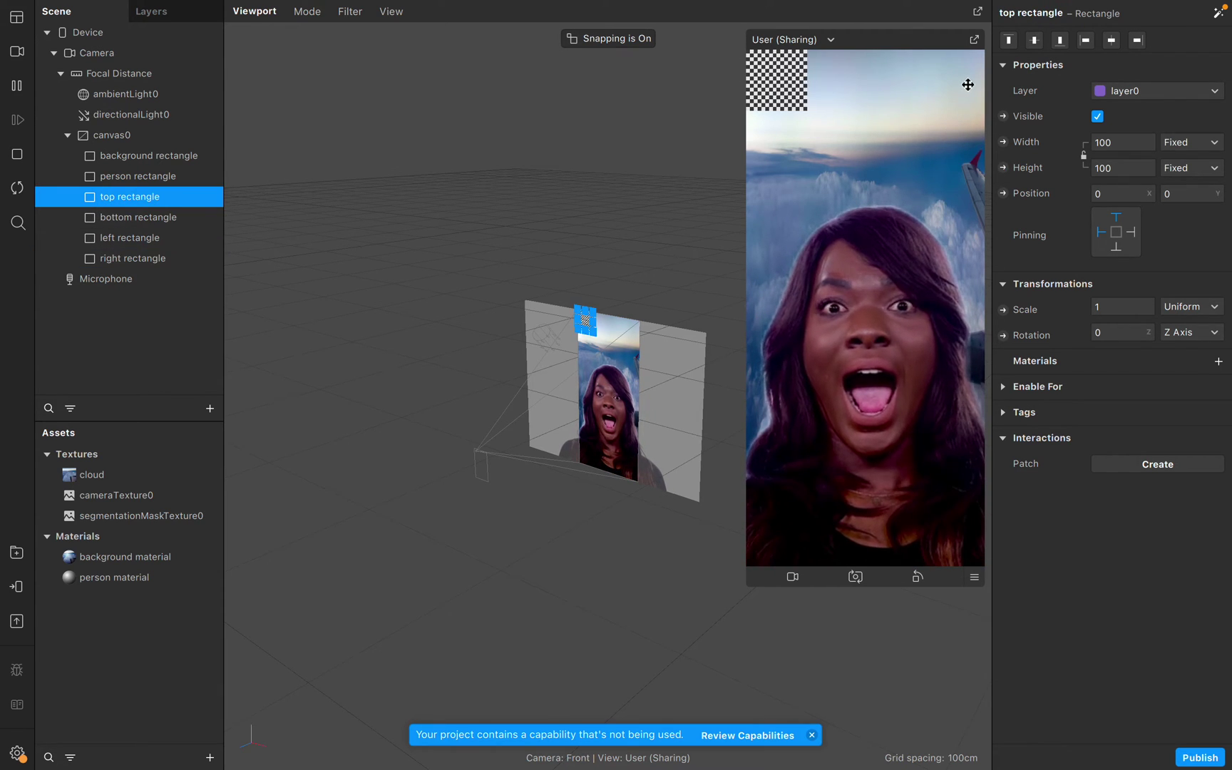
{"action": "left_click", "coordinate": [1145, 143]}
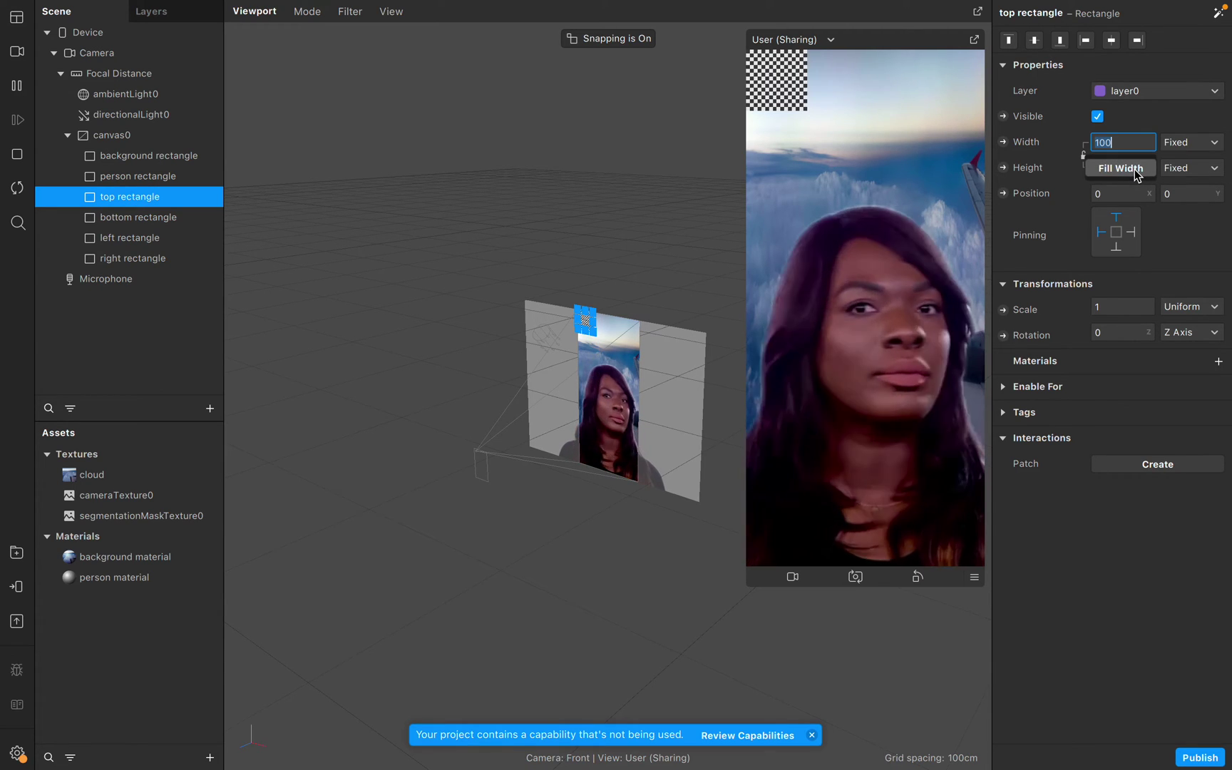
{"action": "key", "text": "Return"}
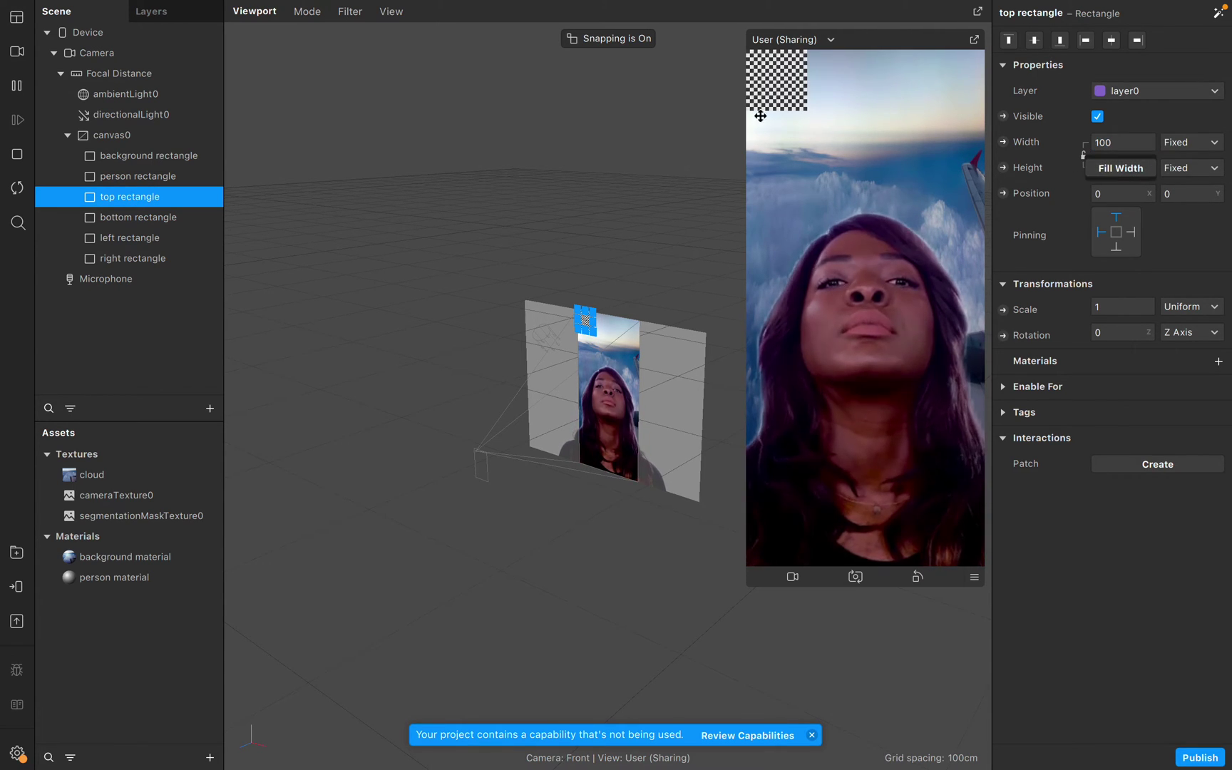
{"action": "left_click", "coordinate": [1133, 168]}
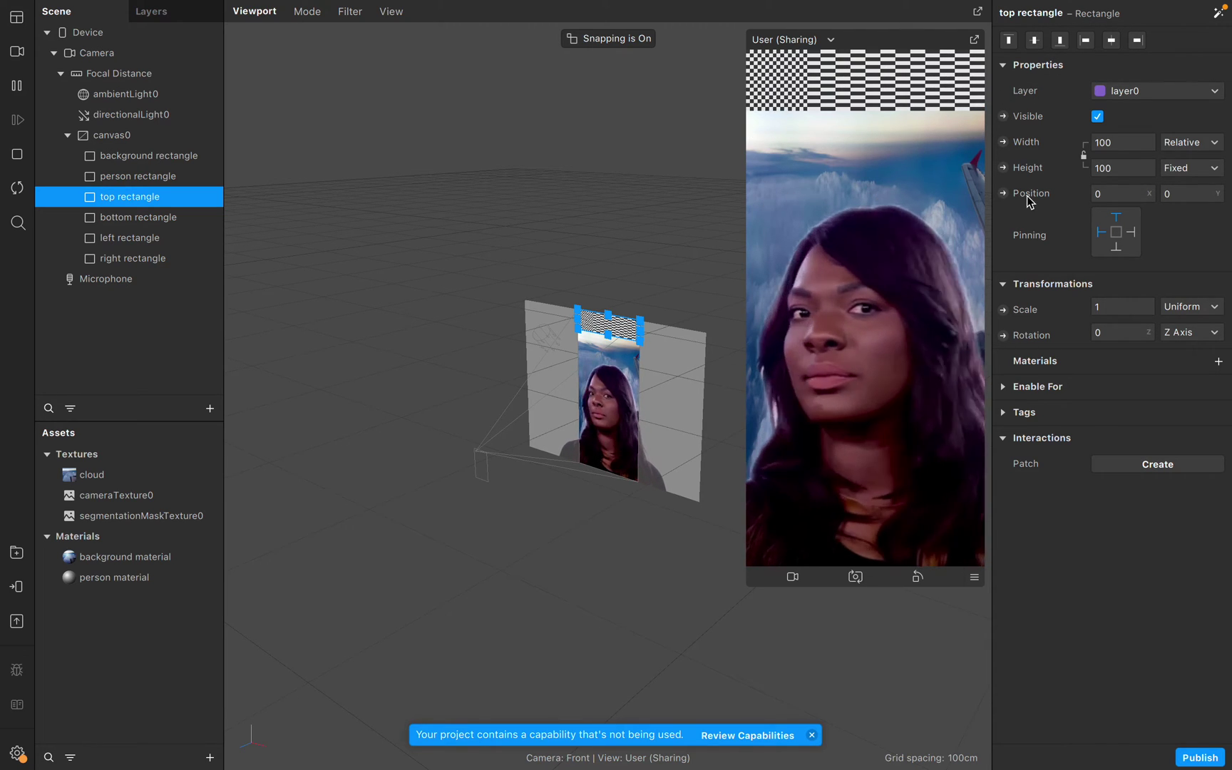
{"action": "left_click", "coordinate": [1134, 168]}
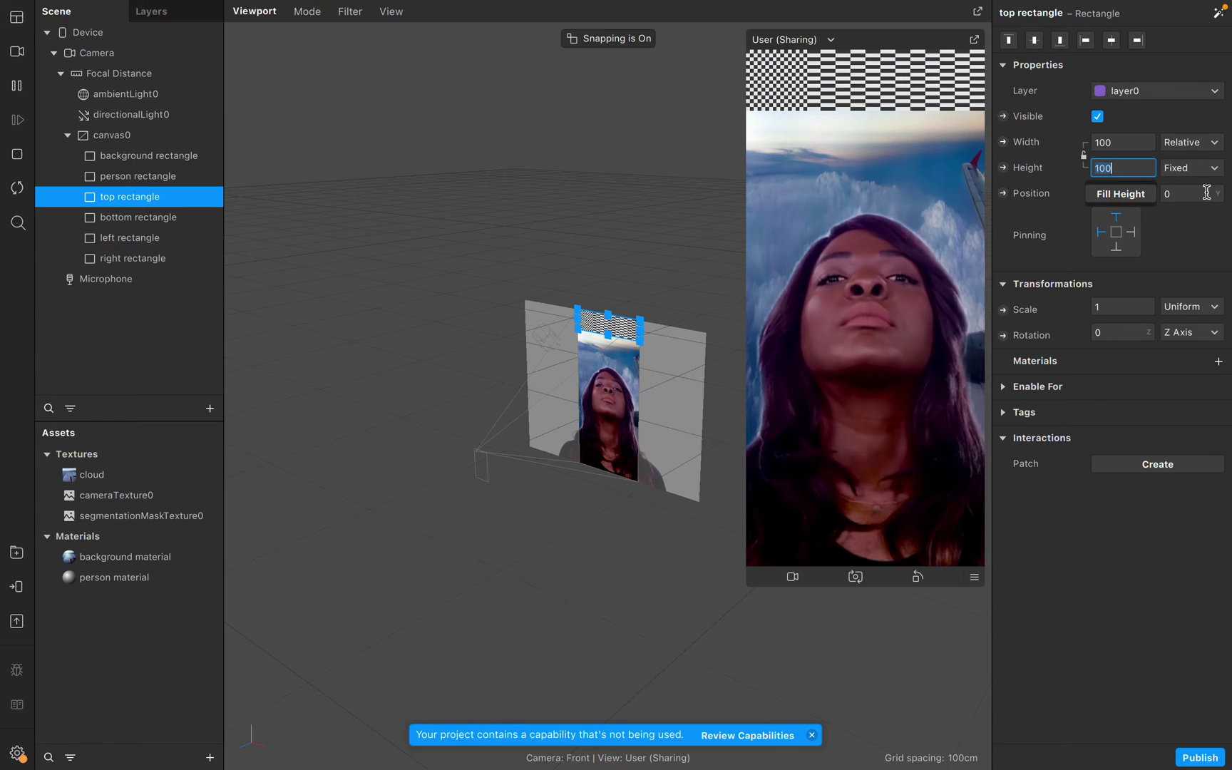
{"action": "key", "text": "BackSpace"}
{"action": "type", "text": "150"}
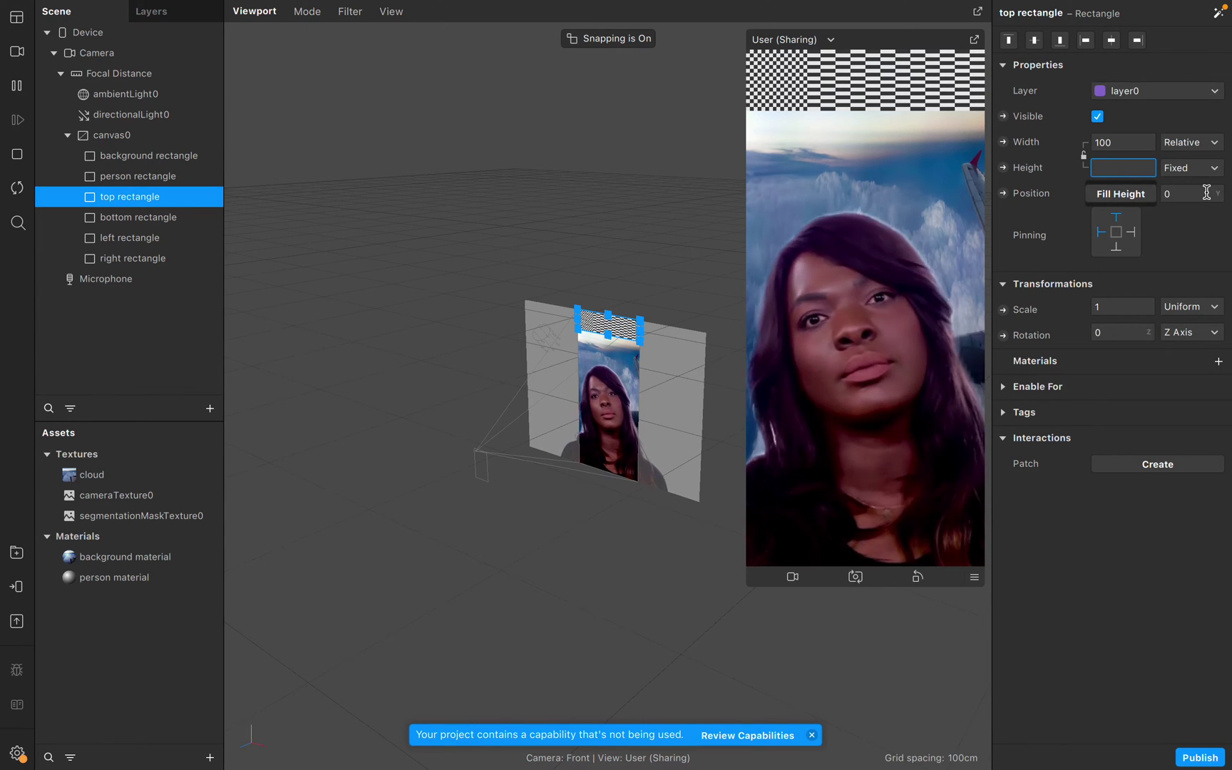
{"action": "key", "text": "Return"}
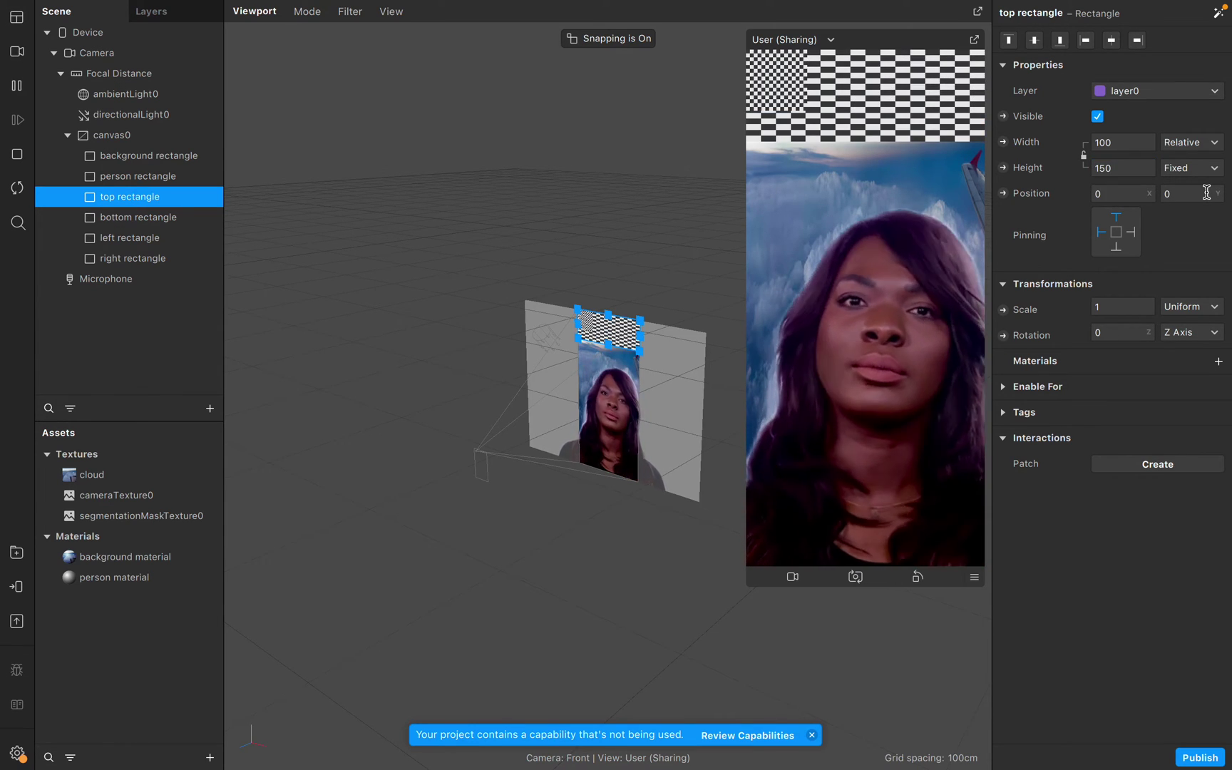
{"action": "left_click", "coordinate": [1142, 167]}
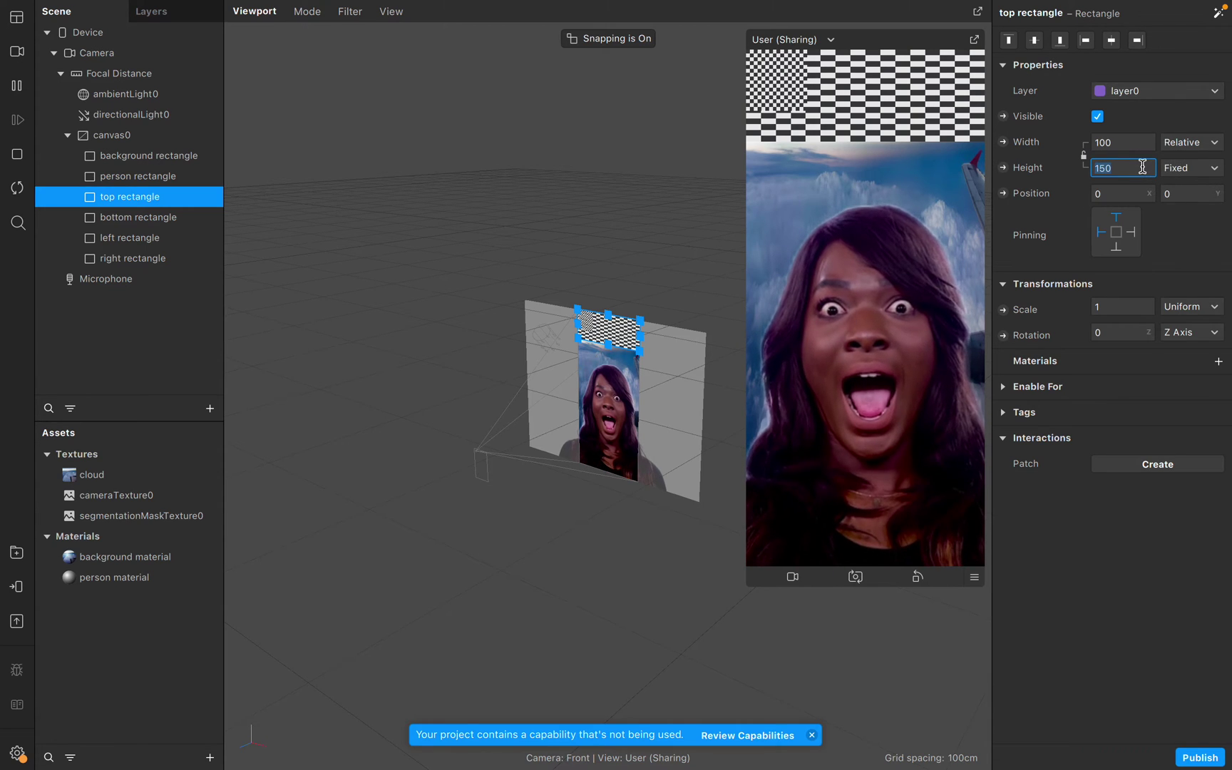
{"action": "key", "text": "BackSpace"}
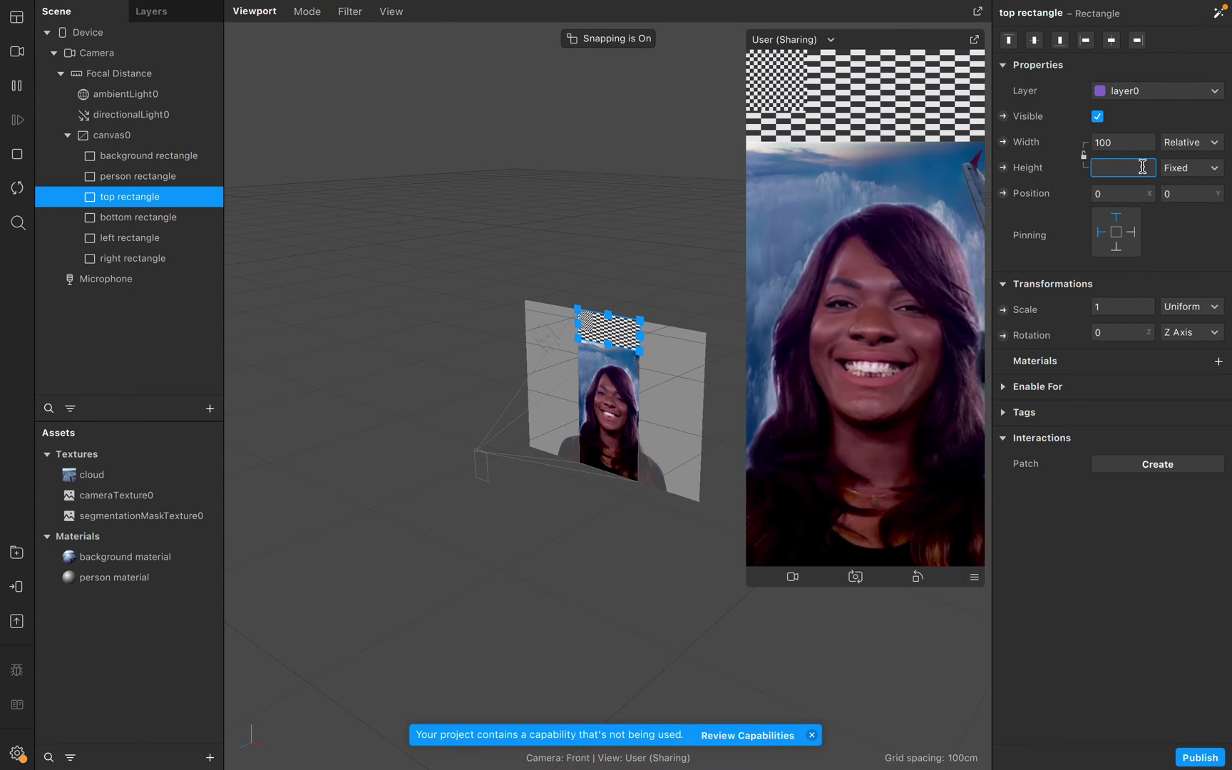
{"action": "type", "text": "2"}
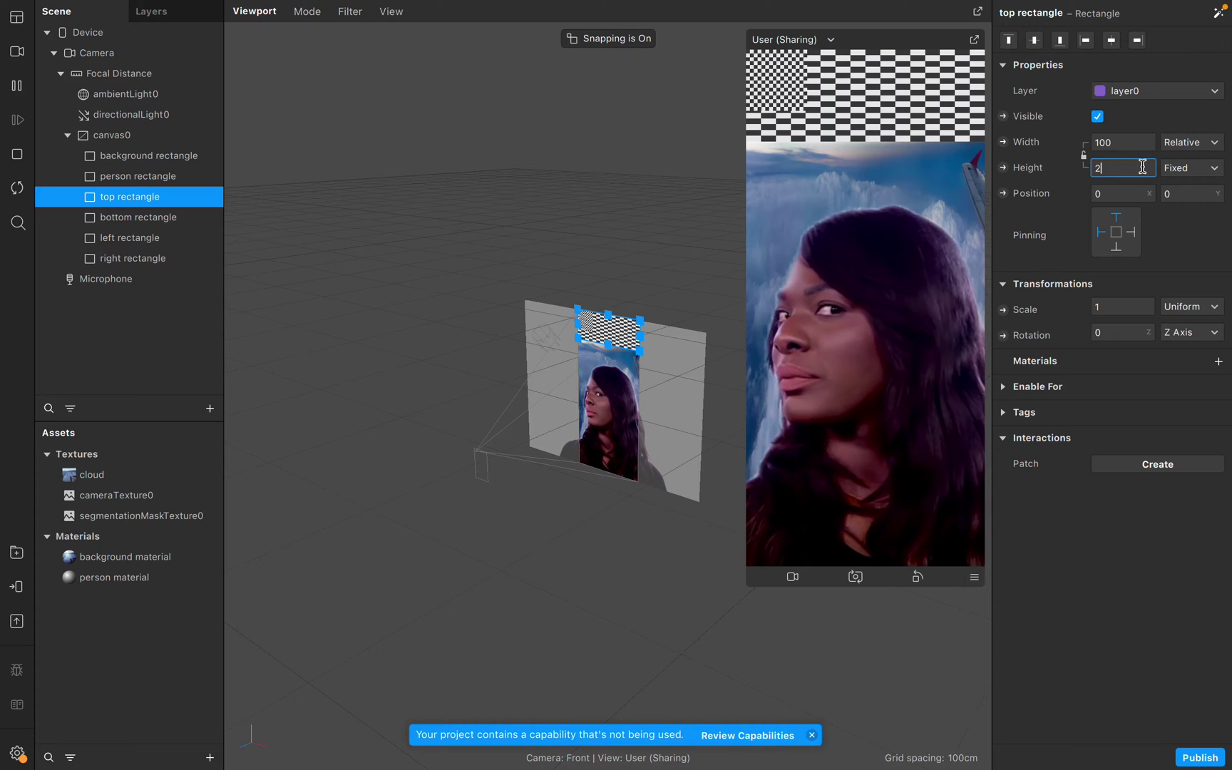
{"action": "type", "text": "00"}
{"action": "key", "text": "Return"}
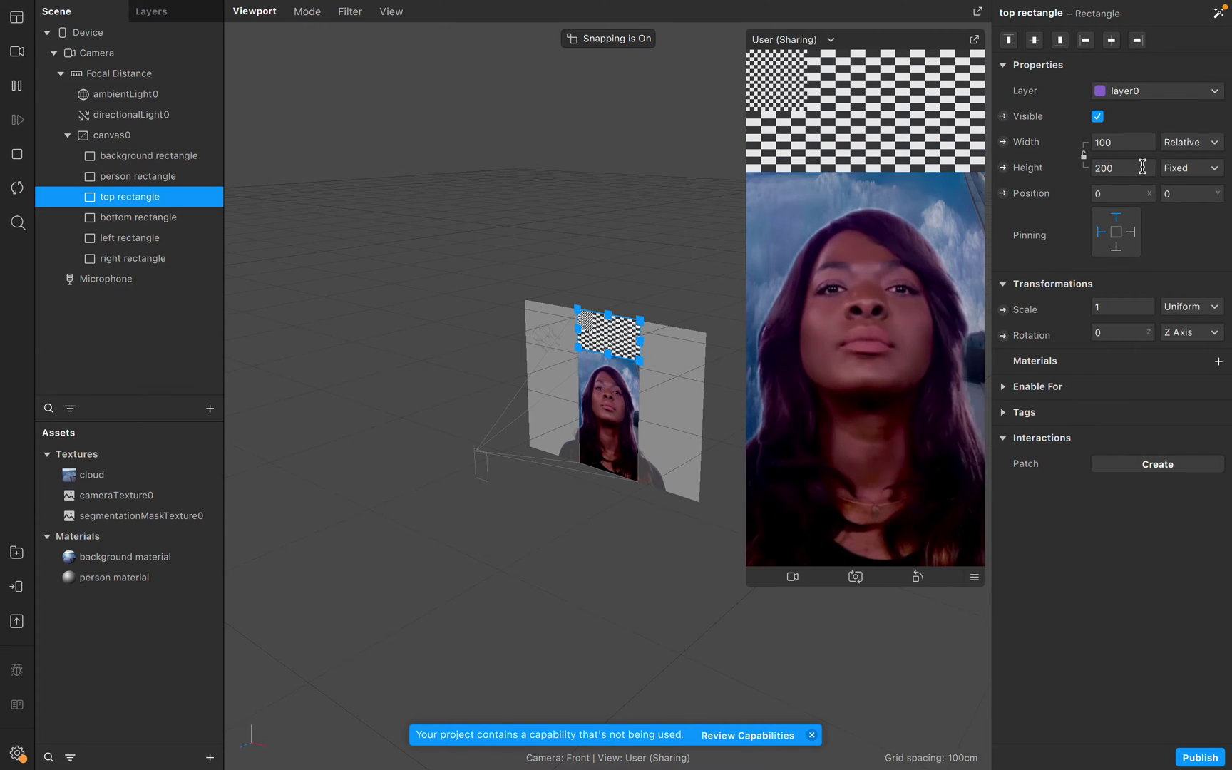
Align the bottom rectangle to the screen bottom with relative full width.
{"action": "left_click", "coordinate": [142, 218]}
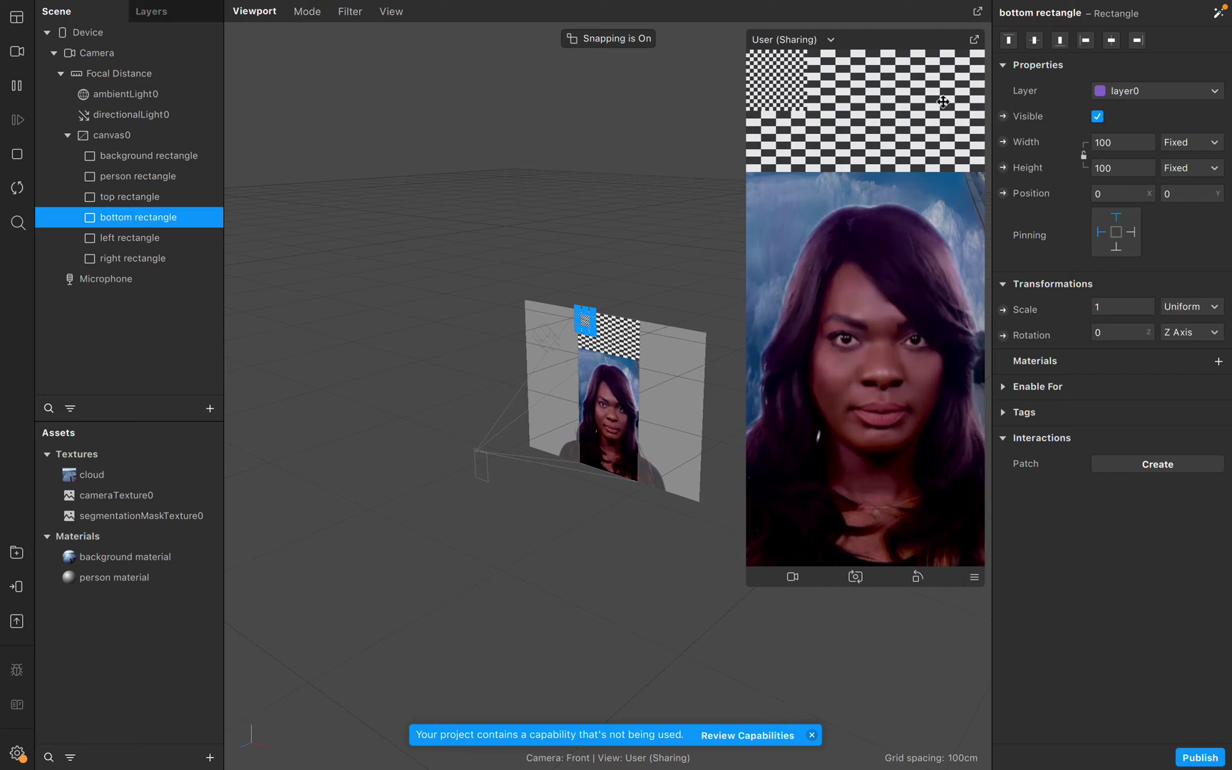
{"action": "left_click", "coordinate": [1059, 43]}
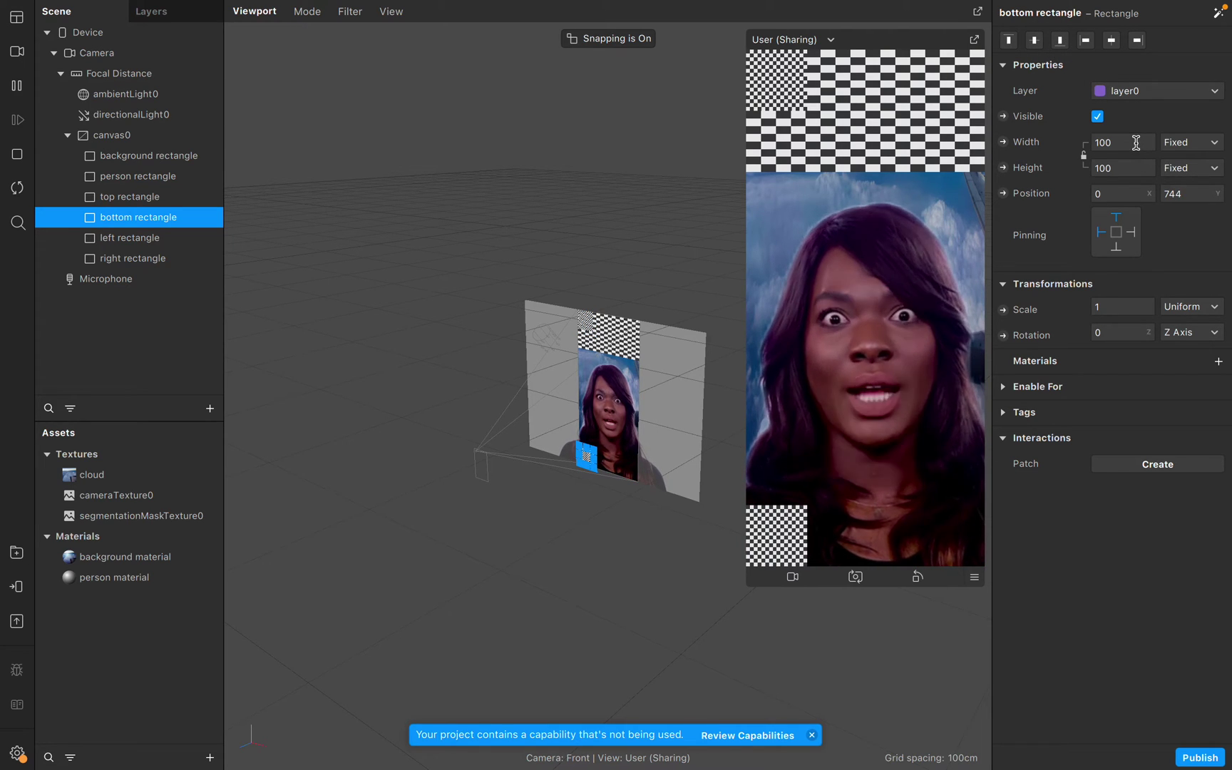
{"action": "left_click", "coordinate": [1136, 145]}
{"action": "left_click", "coordinate": [1139, 169]}
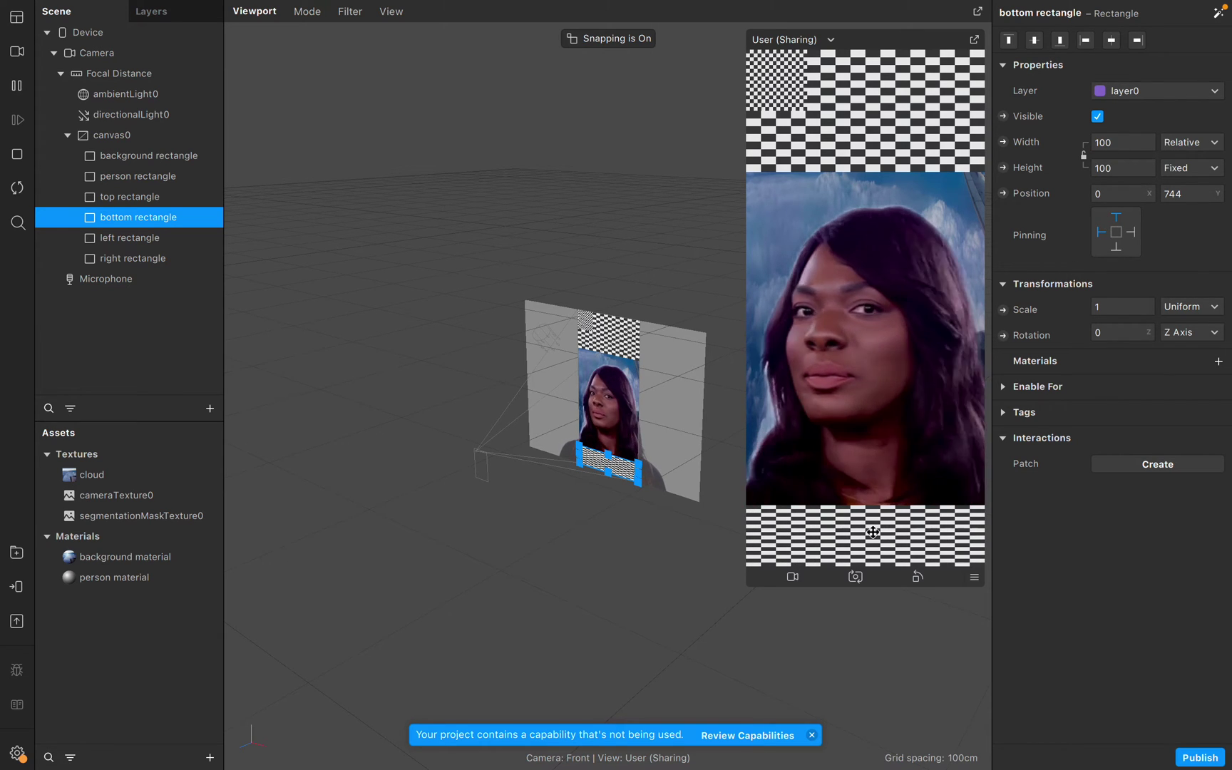
{"action": "double_click", "coordinate": [171, 240]}
{"action": "key", "text": "Return"}
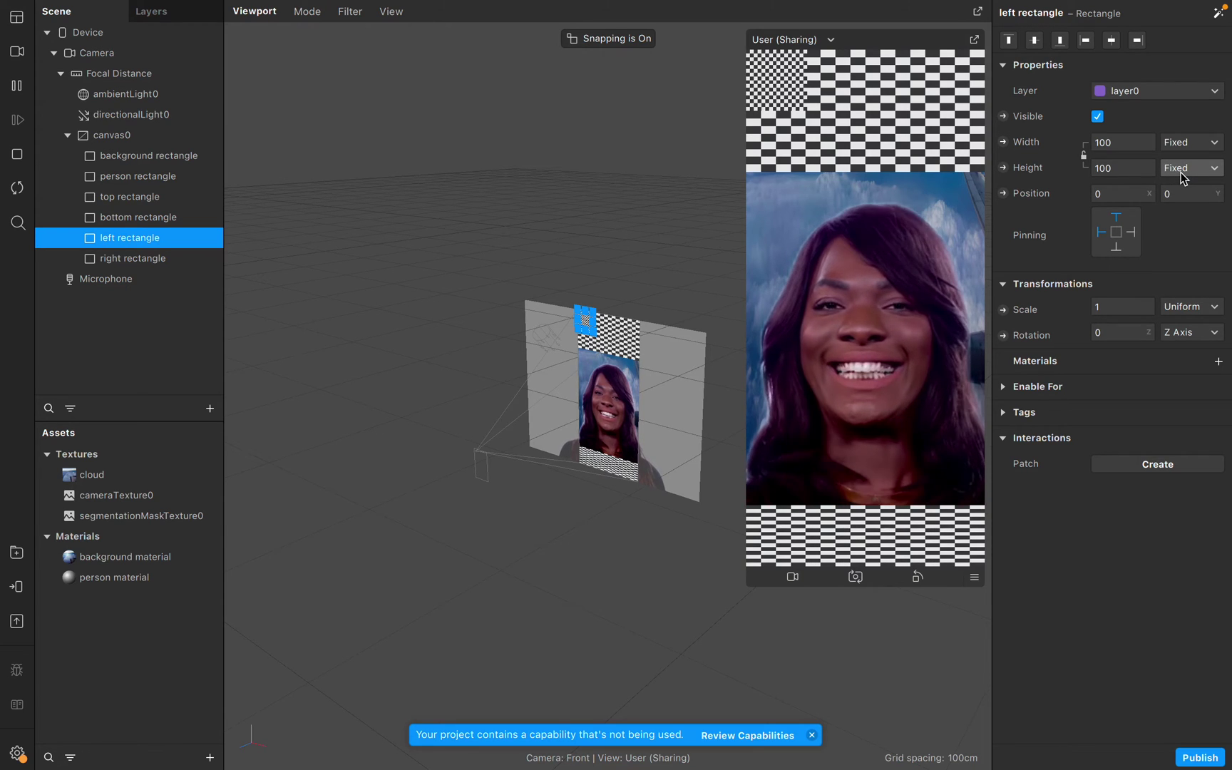
Make the left rectangle full height and 30 wide.
{"action": "left_click", "coordinate": [1125, 169]}
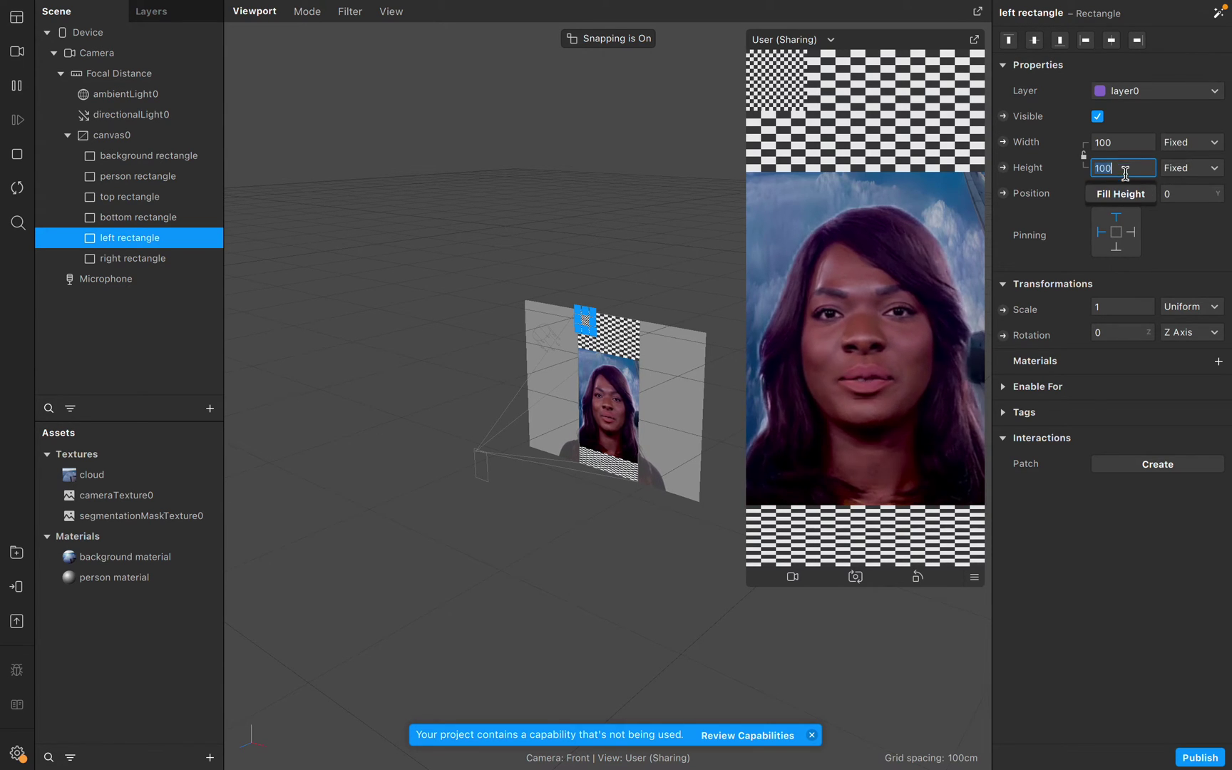
{"action": "left_click", "coordinate": [1121, 194]}
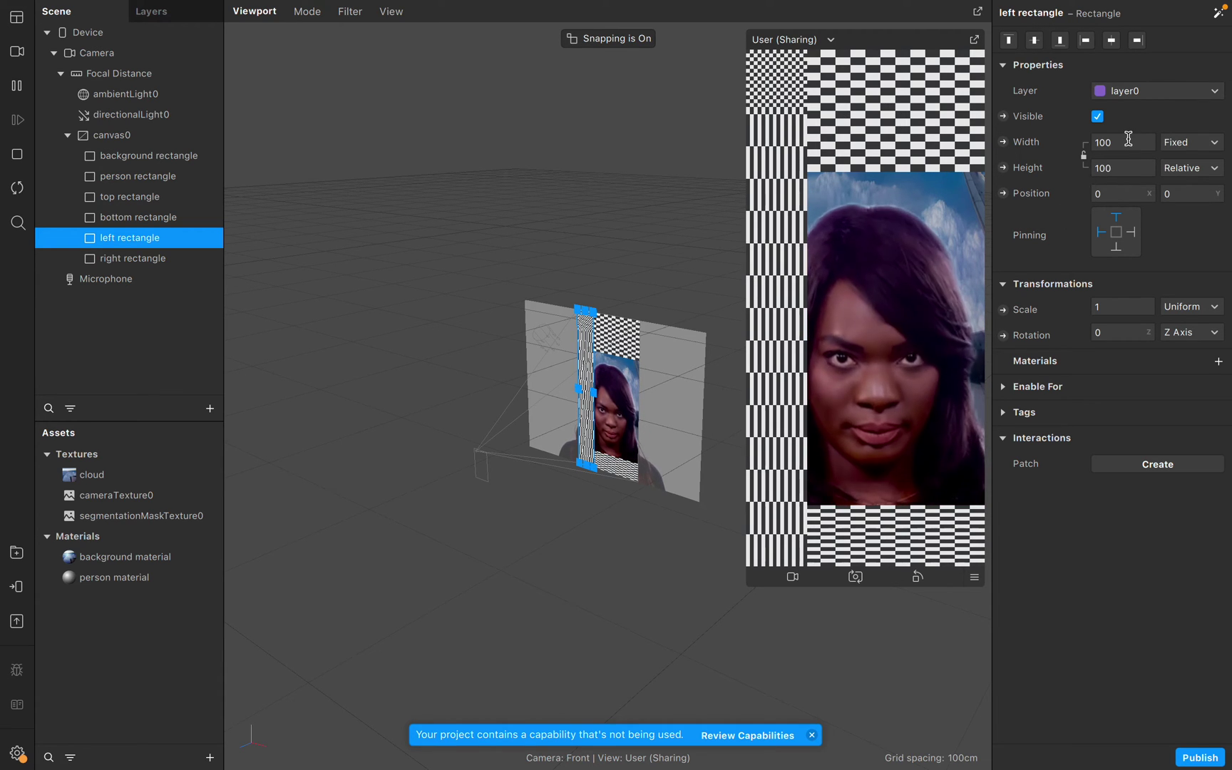
{"action": "left_click", "coordinate": [1129, 141]}
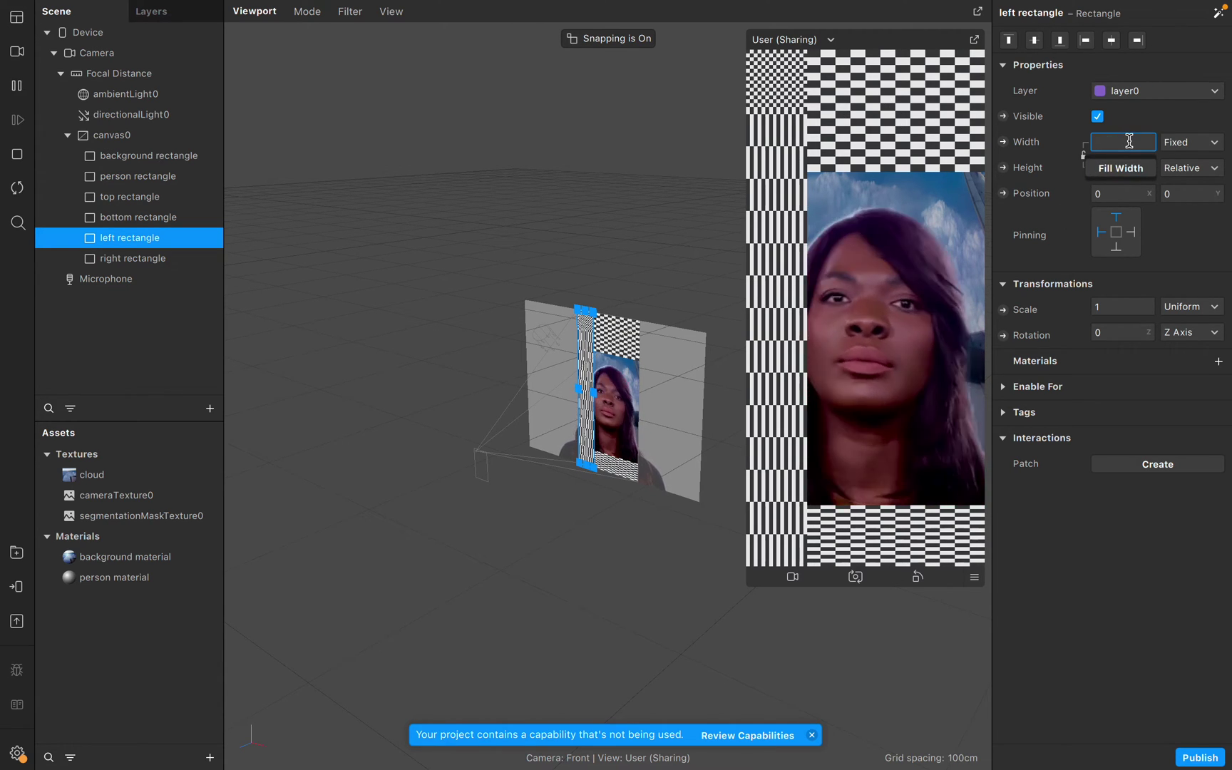
{"action": "type", "text": "50"}
{"action": "key", "text": "Return"}
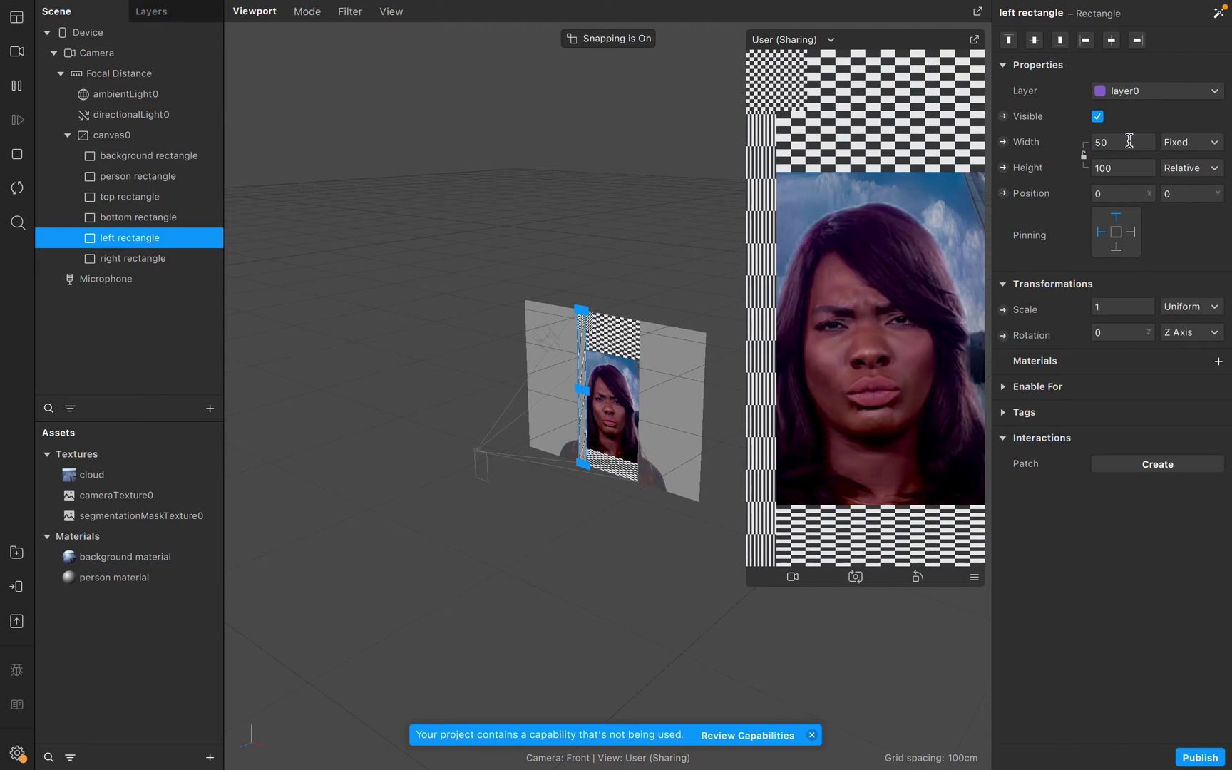
{"action": "left_click", "coordinate": [1129, 141]}
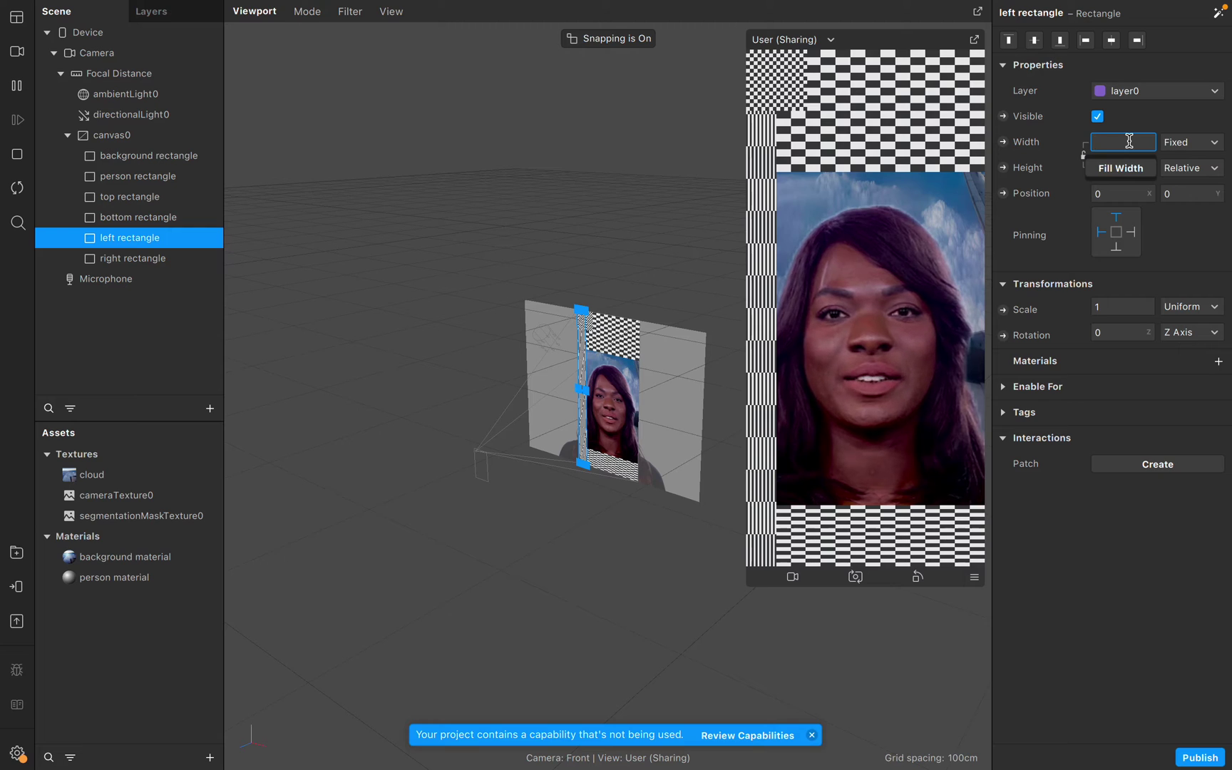
{"action": "key", "text": "Return"}
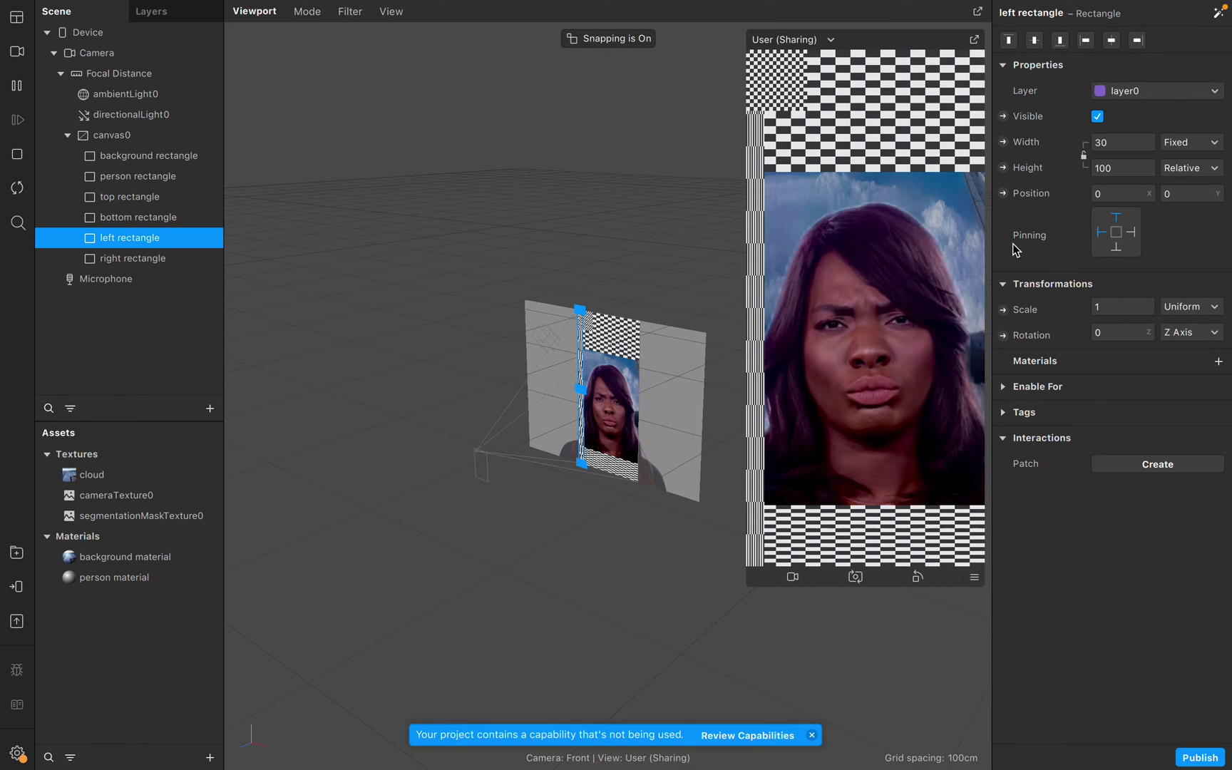
Make the right rectangle a 30-wide, relative full-height strip aligned to the right edge.
{"action": "left_click", "coordinate": [181, 259]}
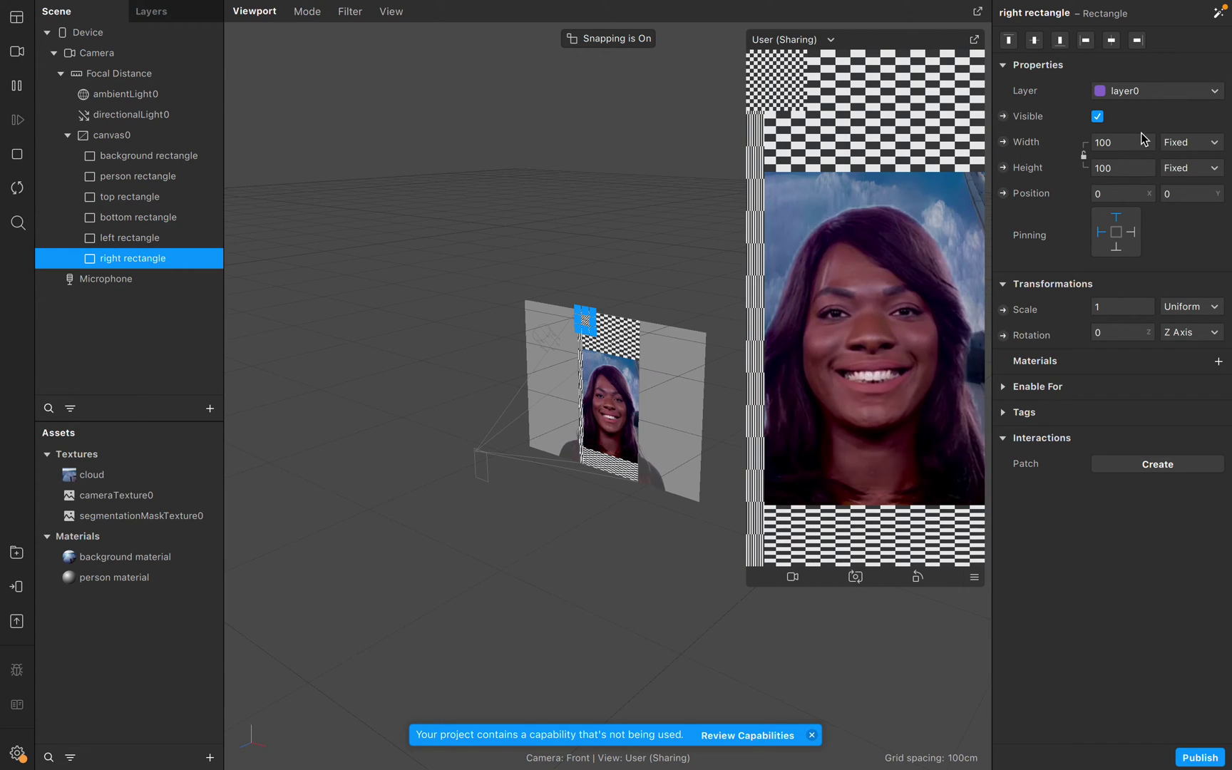
{"action": "left_click", "coordinate": [1126, 167]}
{"action": "left_click", "coordinate": [1133, 190]}
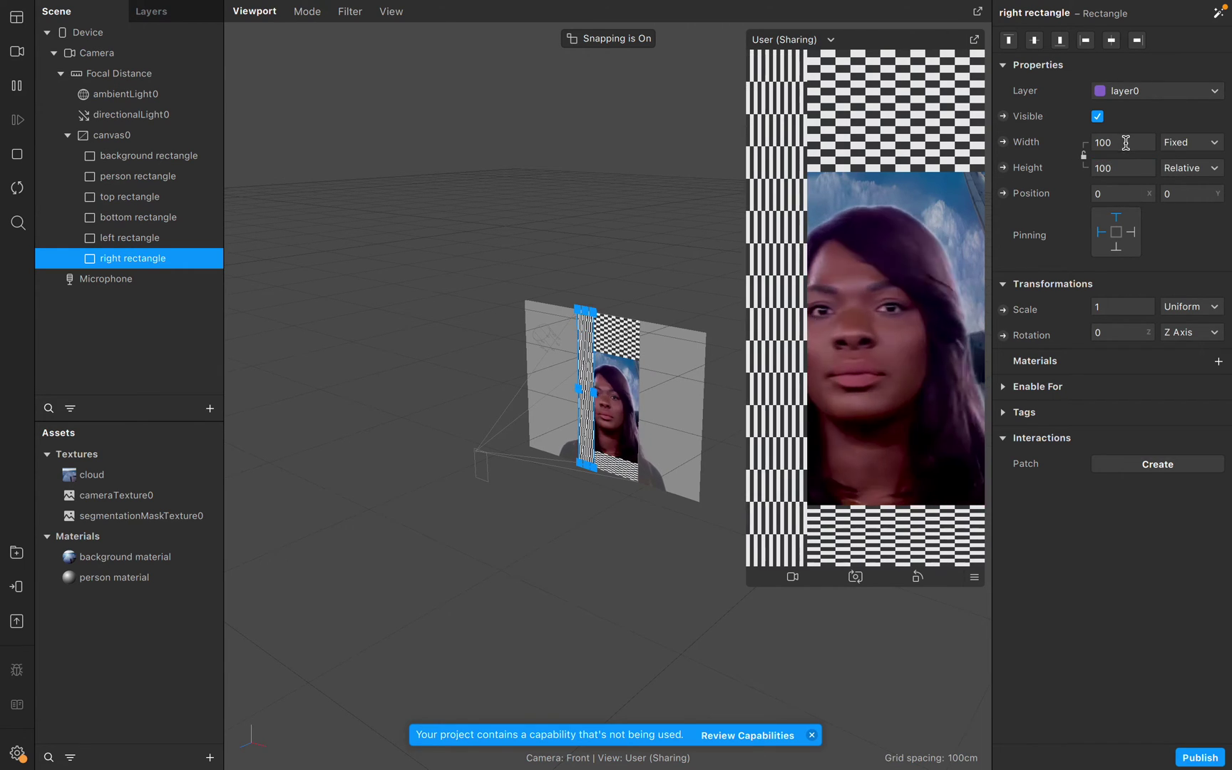
{"action": "left_click", "coordinate": [1126, 143]}
{"action": "type", "text": "3"}
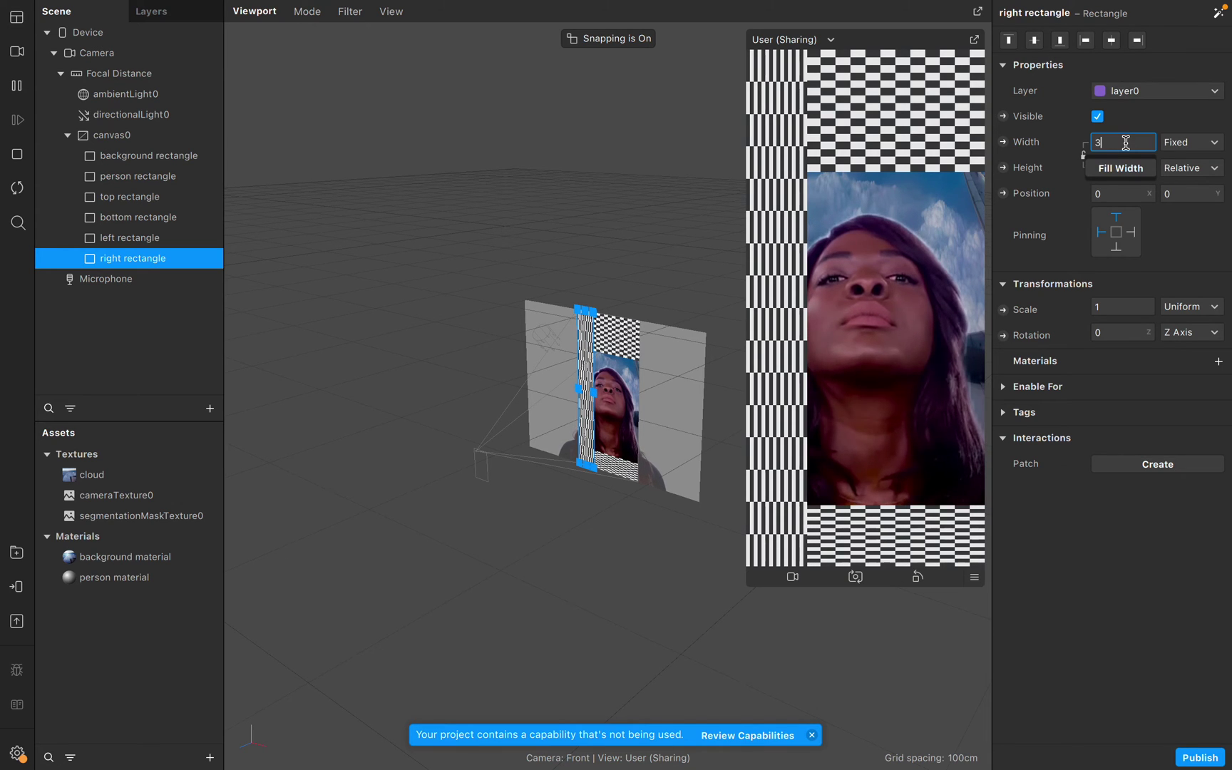
{"action": "type", "text": "0"}
{"action": "key", "text": "Return"}
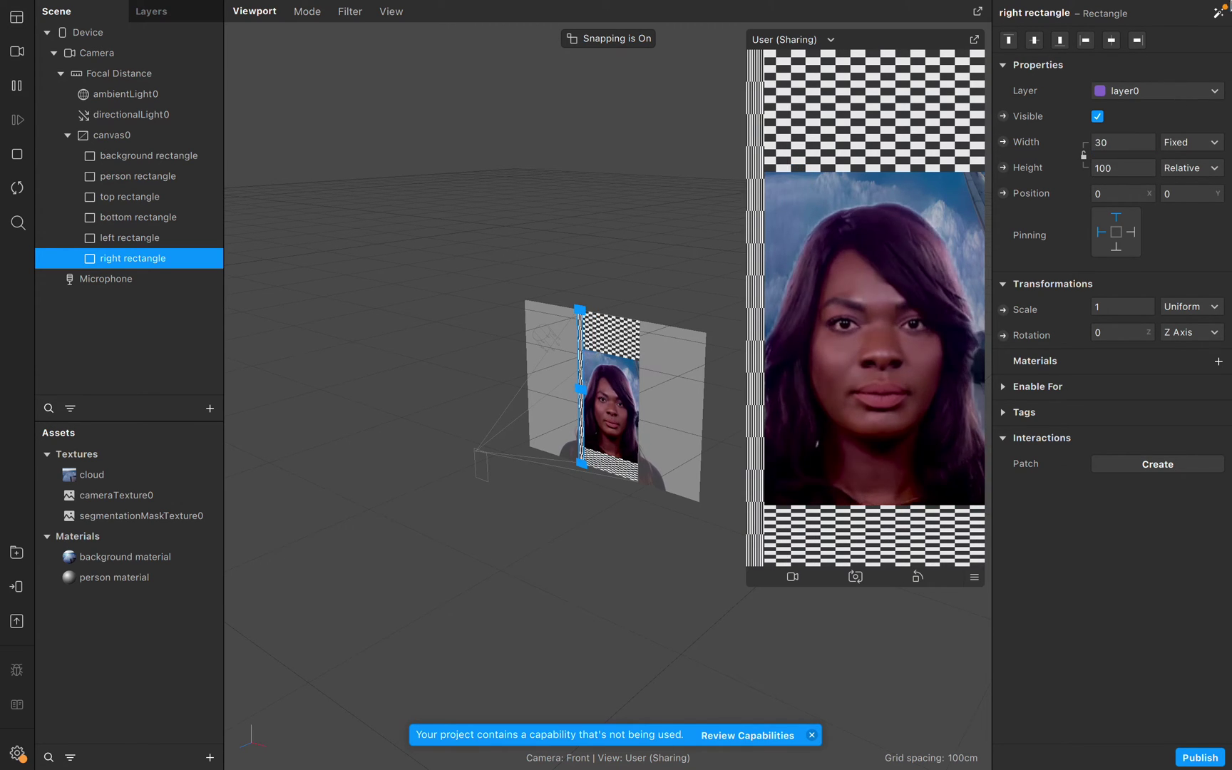
{"action": "left_click", "coordinate": [1137, 40]}
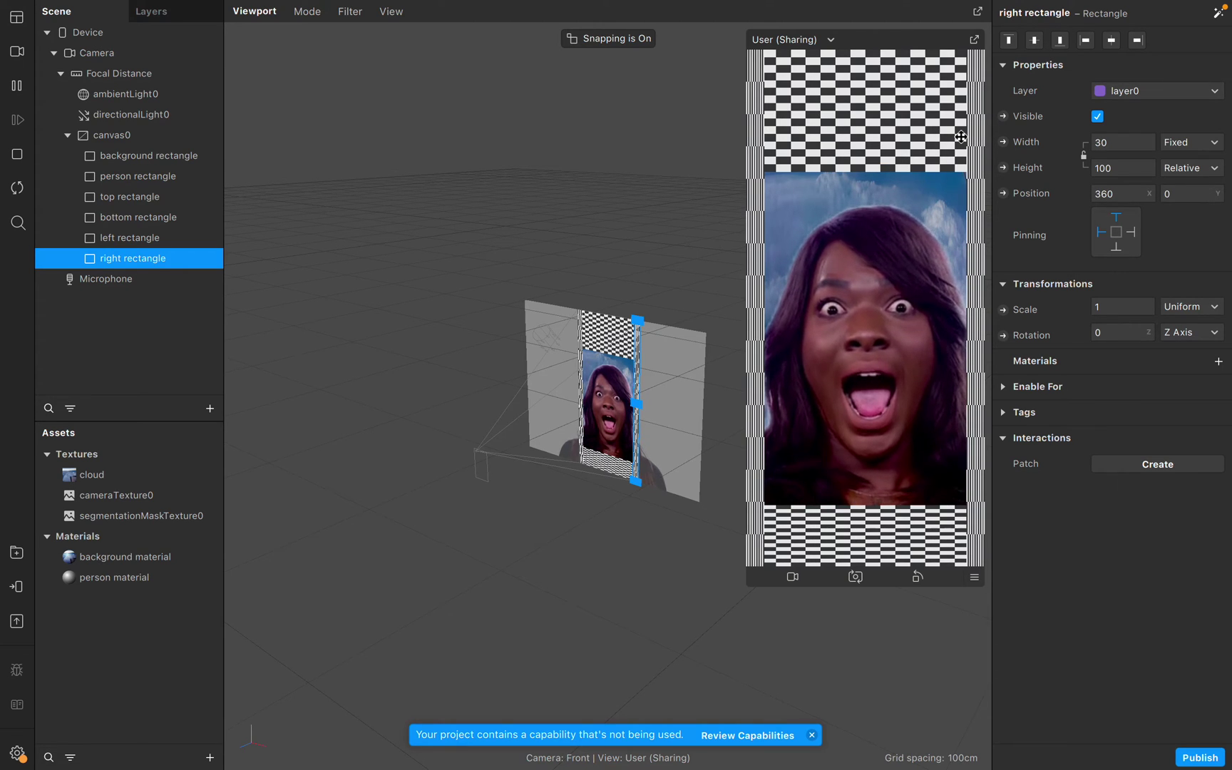
{"action": "left_click", "coordinate": [156, 198]}
{"action": "left_click", "coordinate": [161, 258], "text": "shift"}
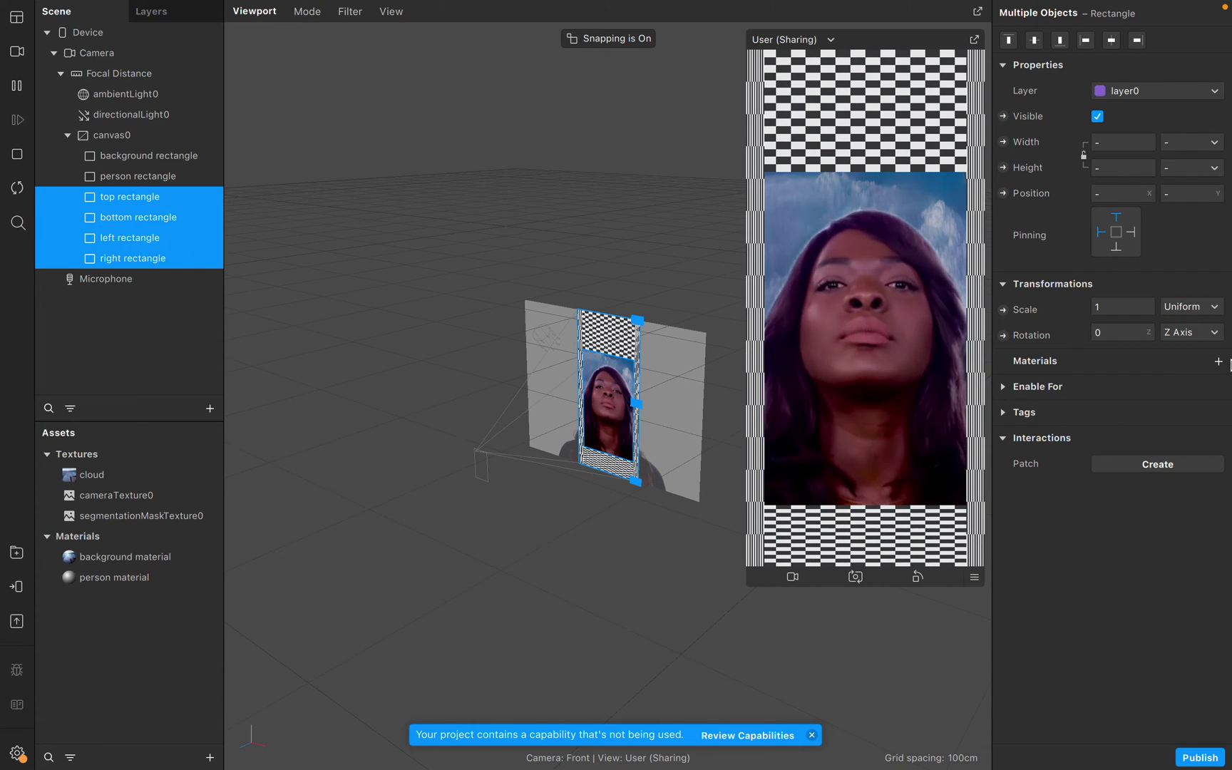
Create a new material for the four borders, rename it 'border material', and set it to Flat shading.
{"action": "left_click", "coordinate": [1219, 361]}
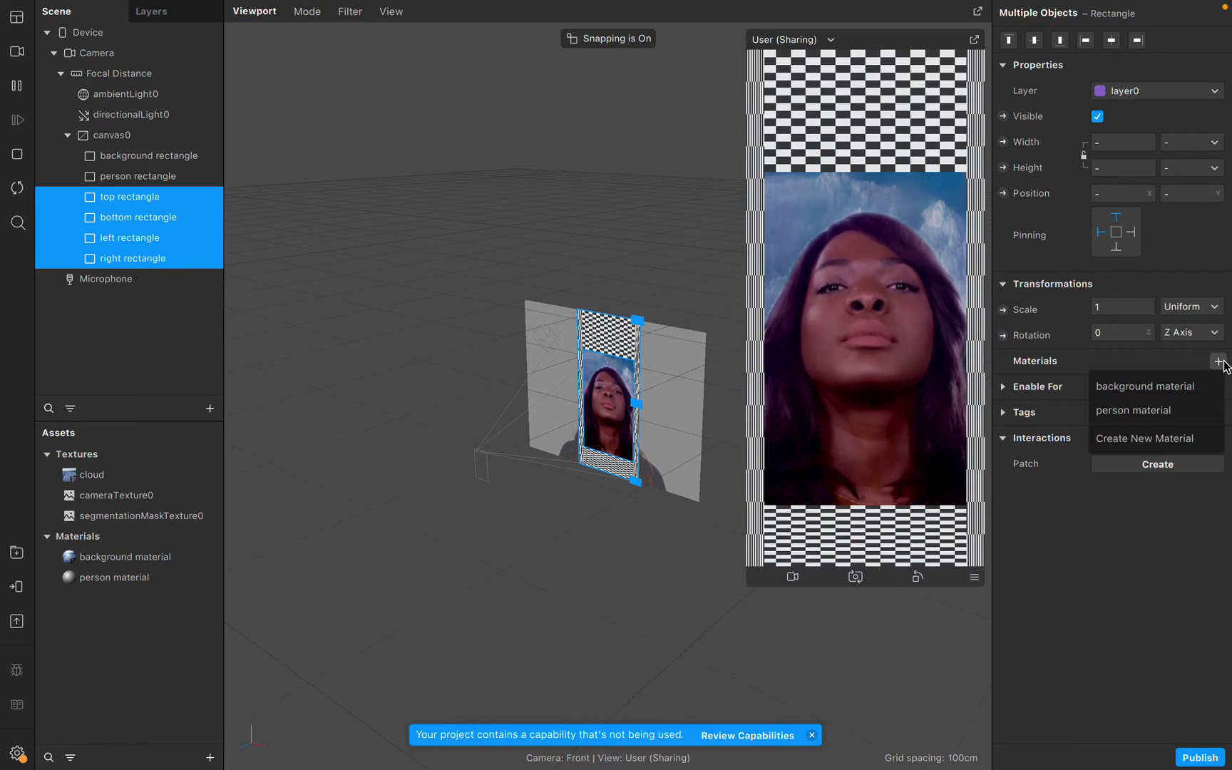
{"action": "left_click", "coordinate": [1168, 439]}
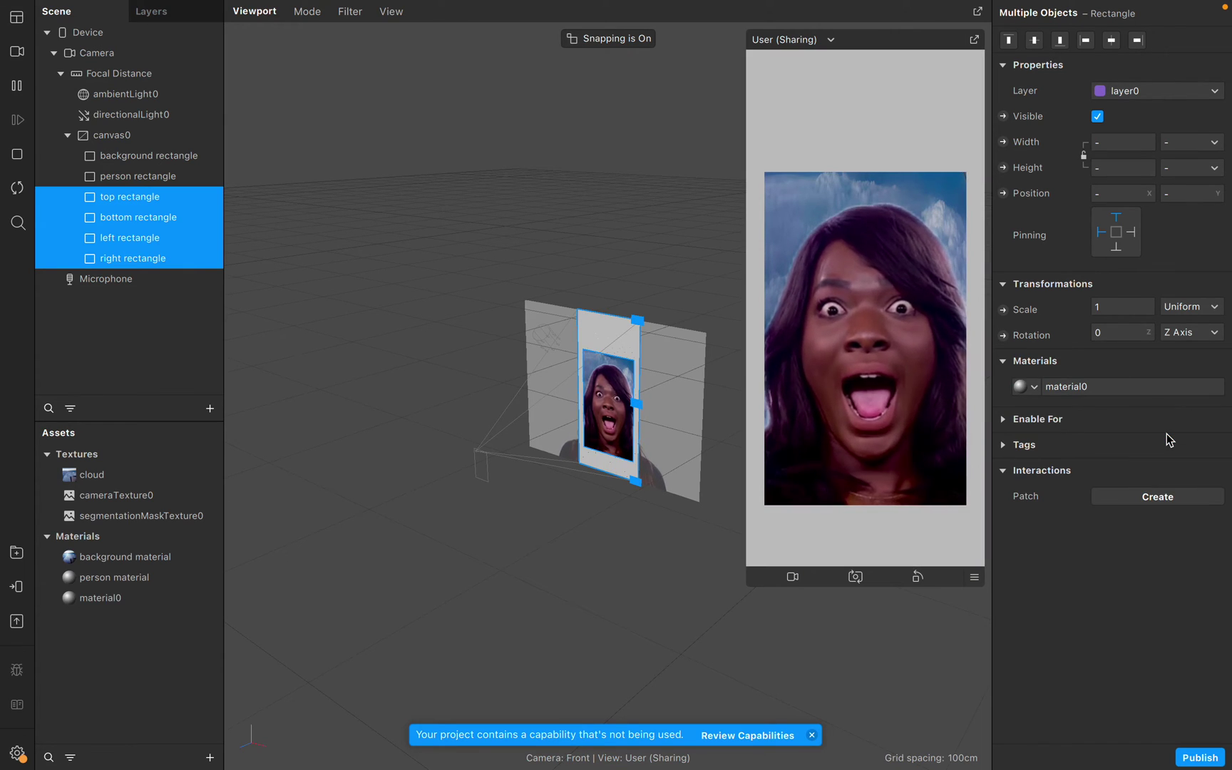
{"action": "left_click", "coordinate": [90, 602]}
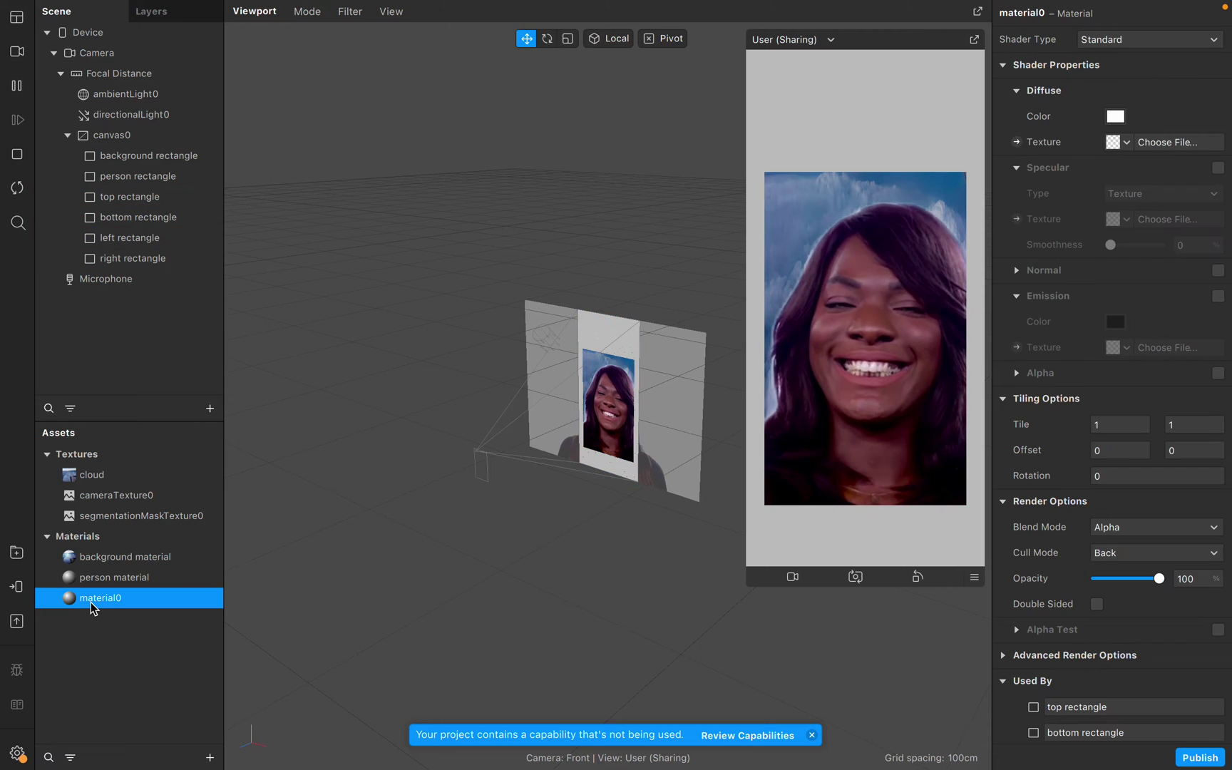
{"action": "right_click", "coordinate": [91, 602]}
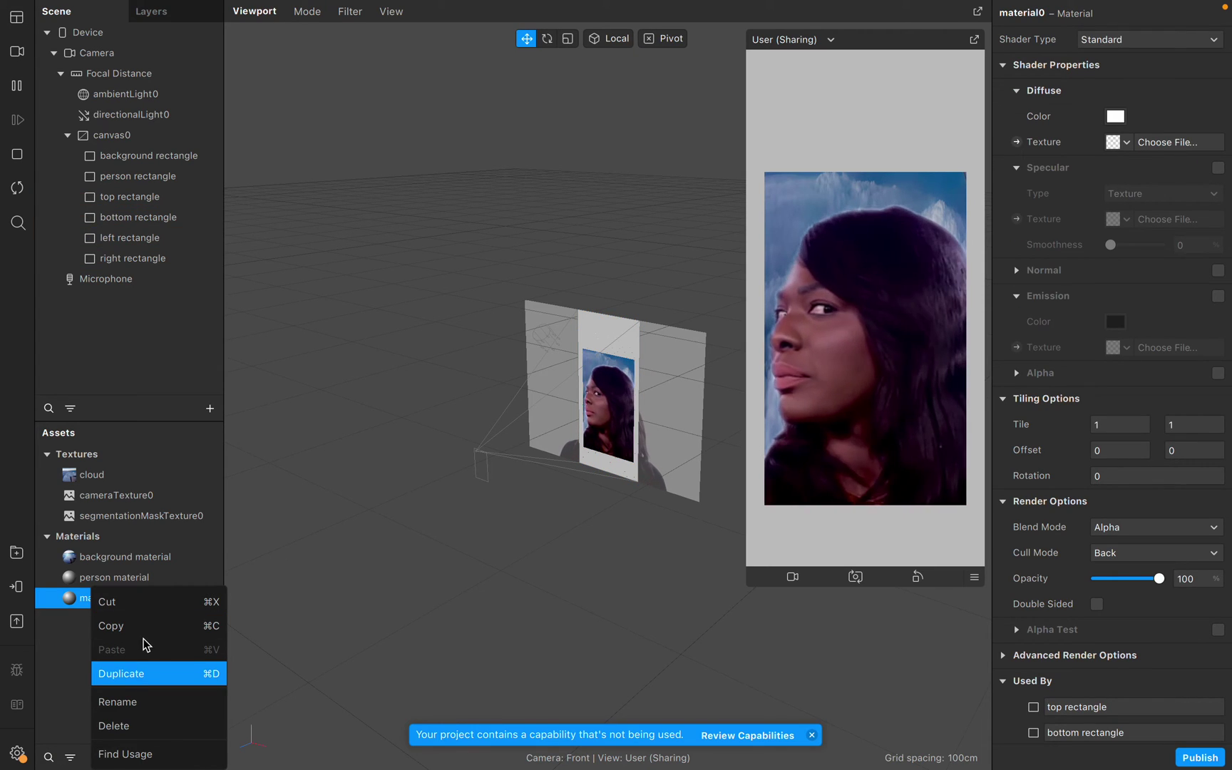
{"action": "left_click", "coordinate": [139, 695]}
{"action": "type", "text": "b"}
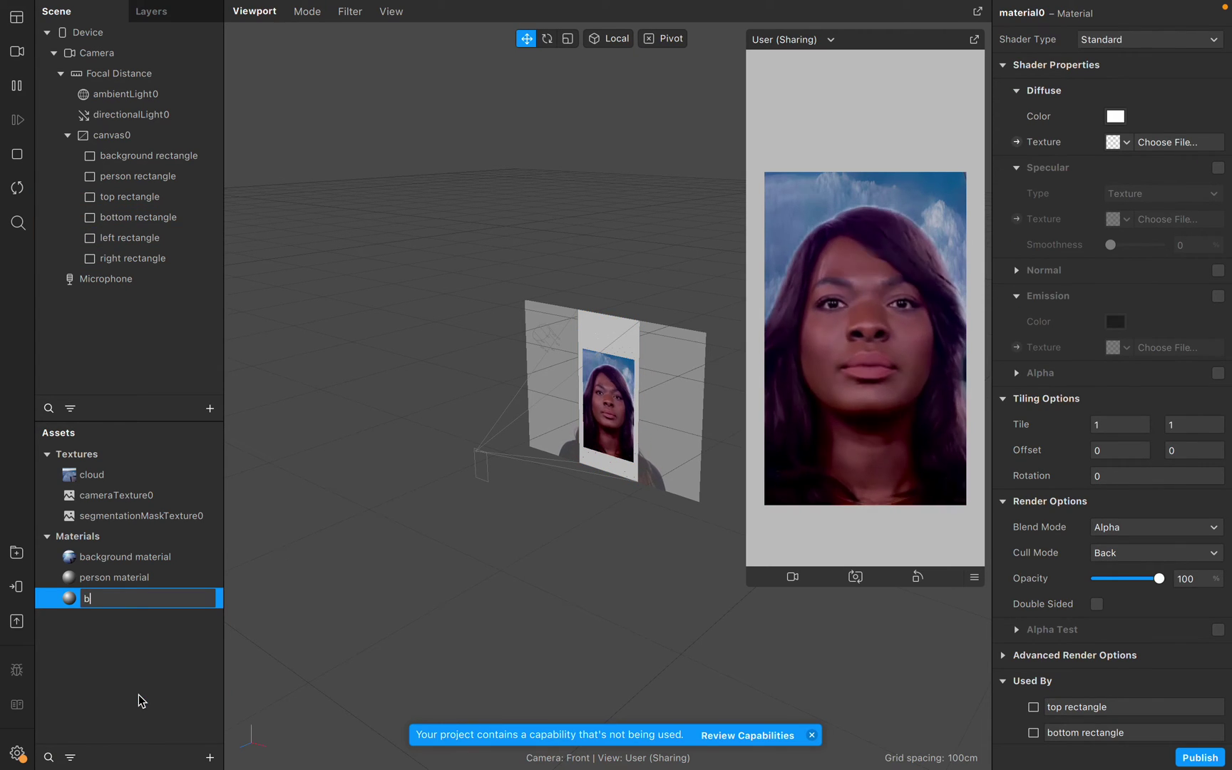
{"action": "type", "text": "order material"}
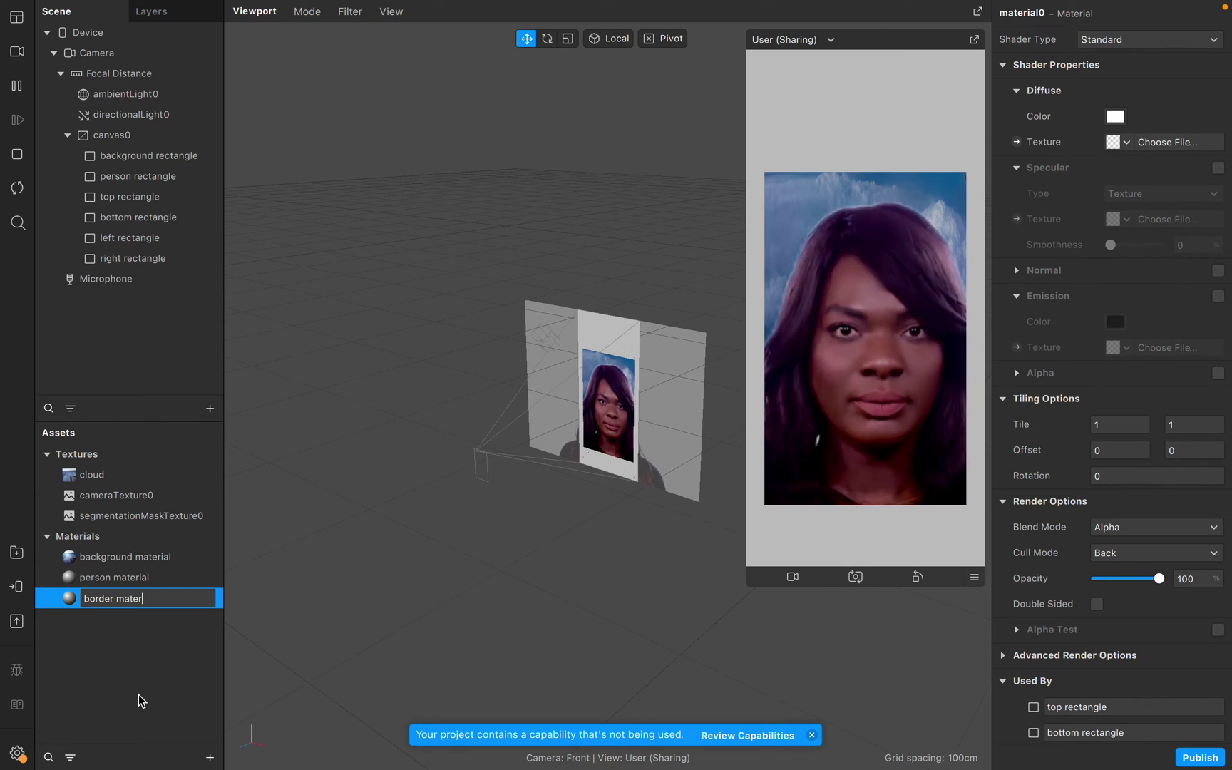
{"action": "key", "text": "Return"}
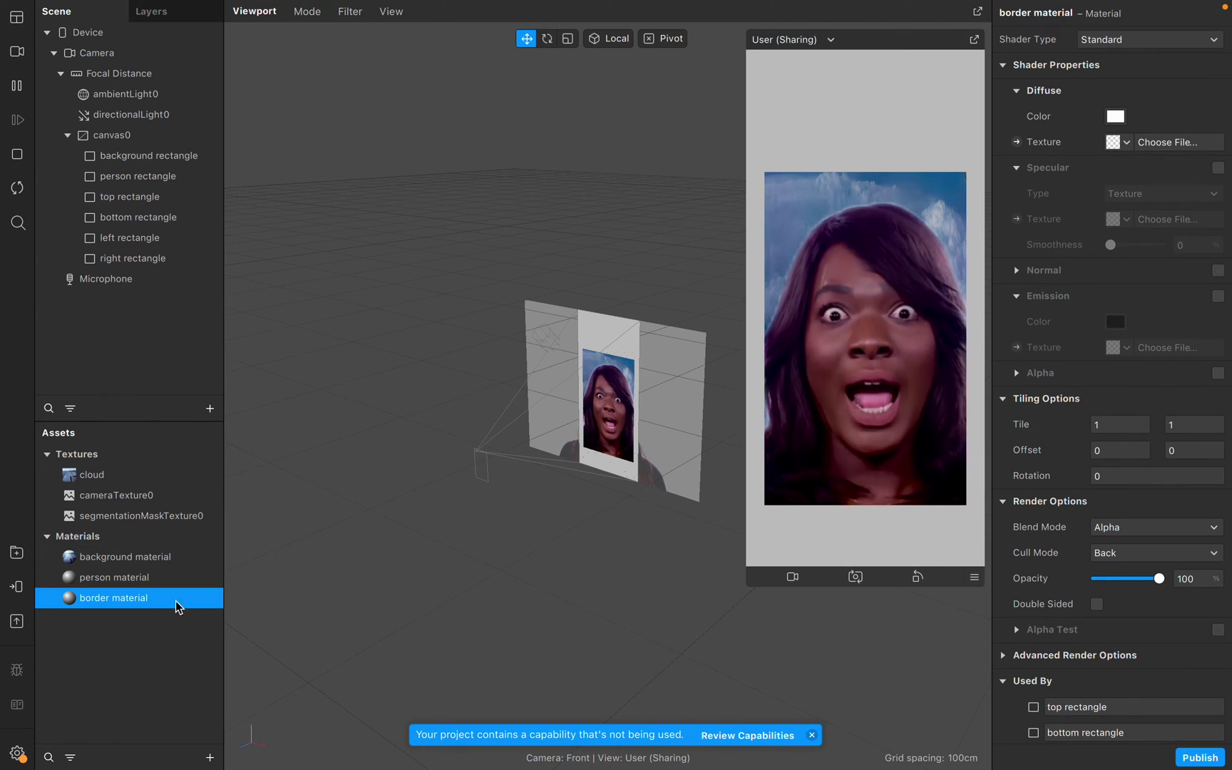
{"action": "left_click", "coordinate": [1161, 40]}
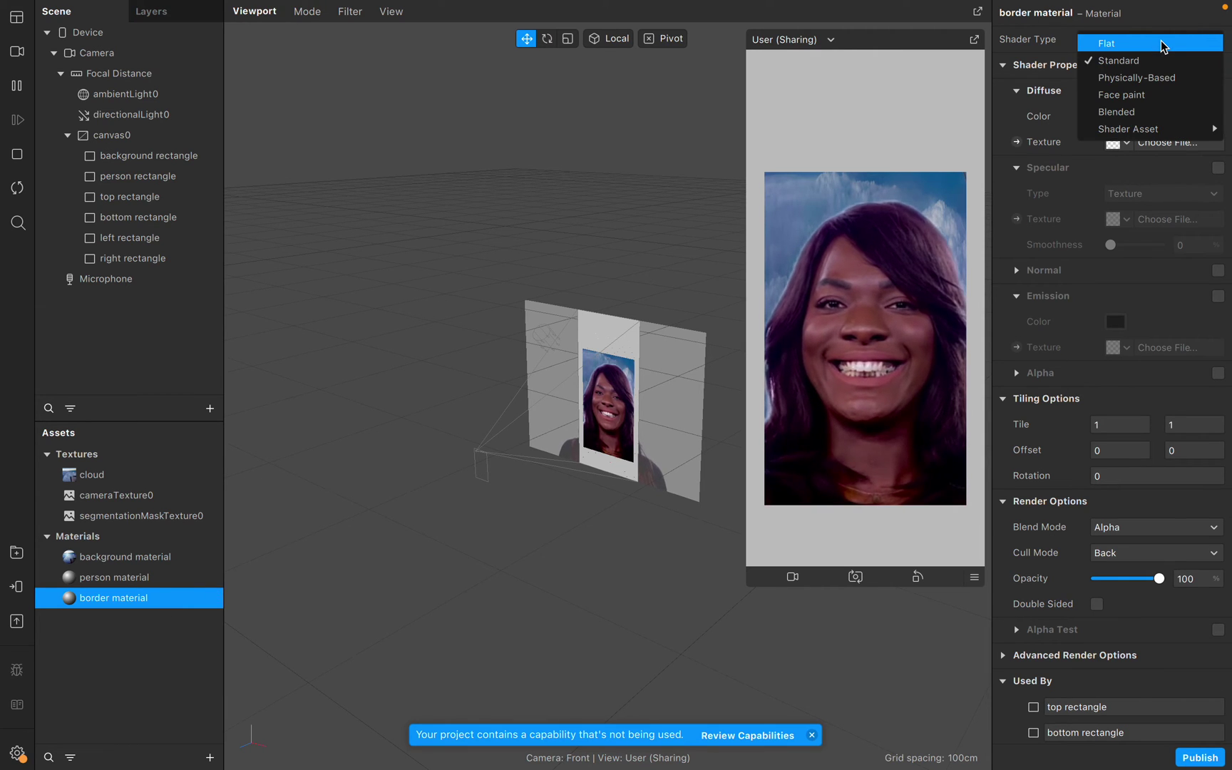
{"action": "left_click", "coordinate": [1161, 41]}
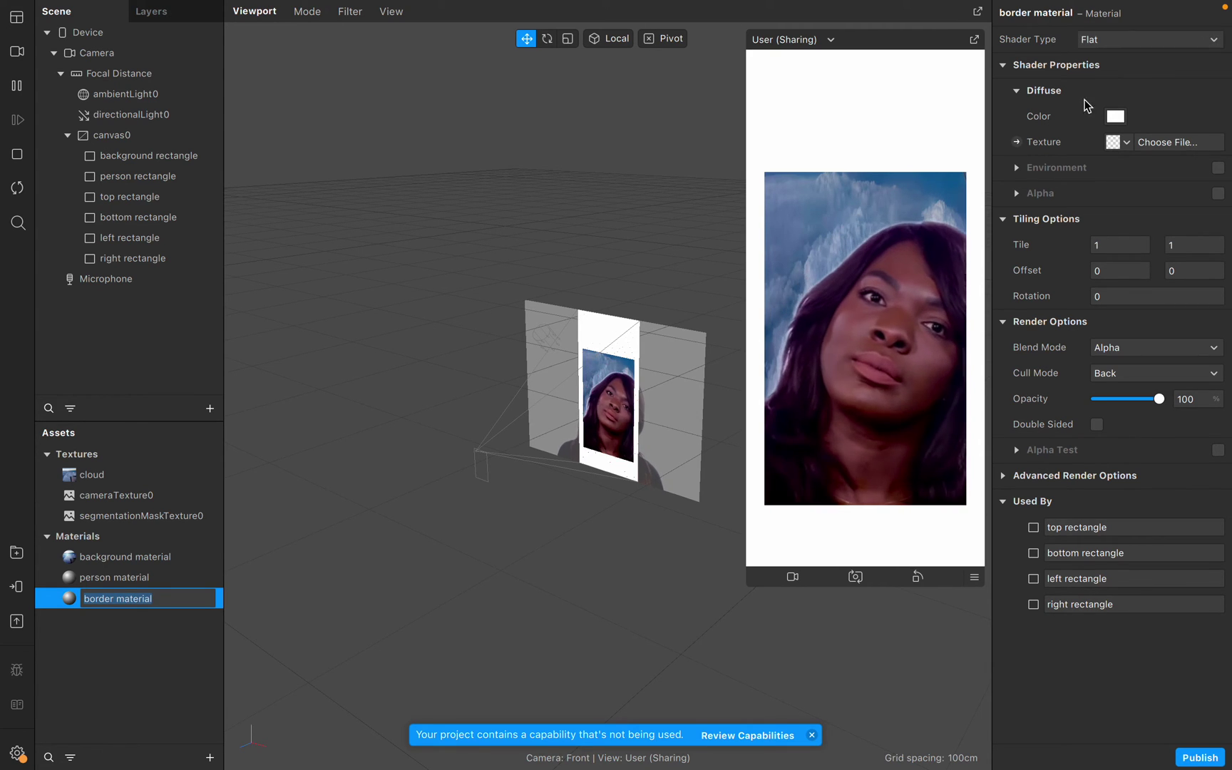
{"action": "key", "text": "Return"}
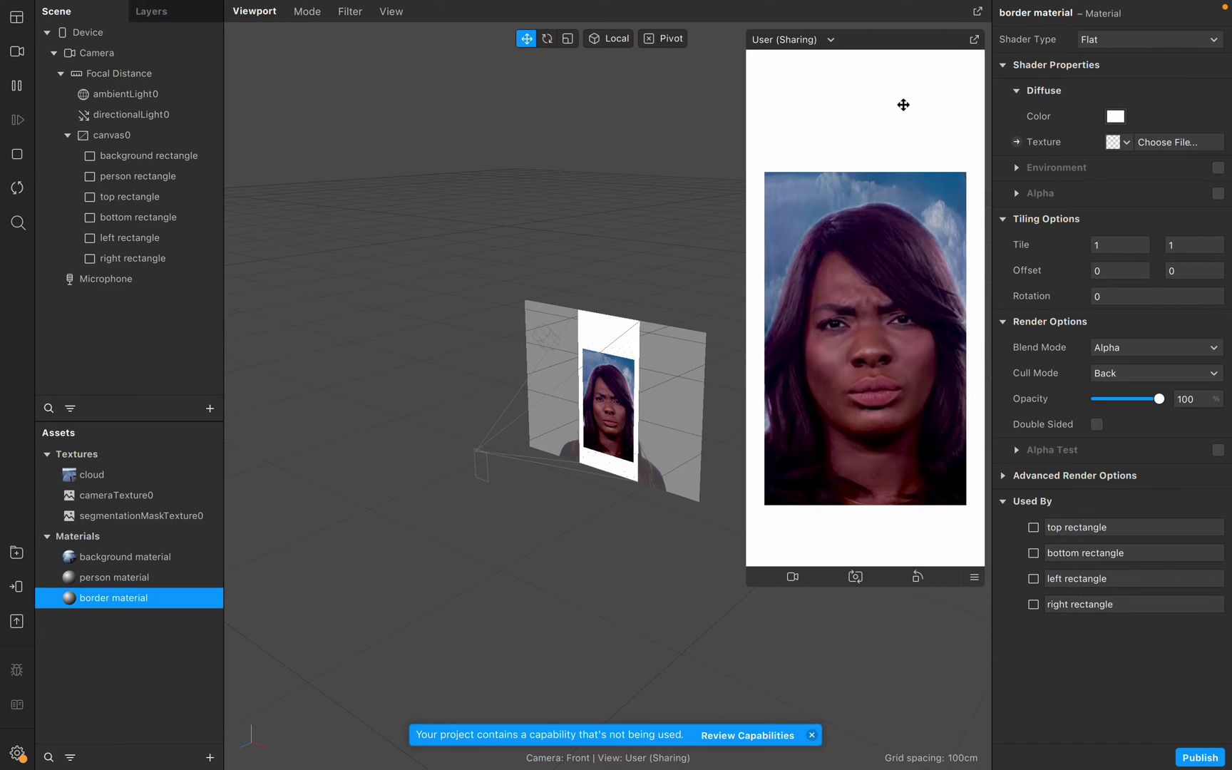
Set the border material's diffuse colour to a cyan, lightened to pale cyan on the colour wheel.
{"action": "left_click", "coordinate": [1115, 117]}
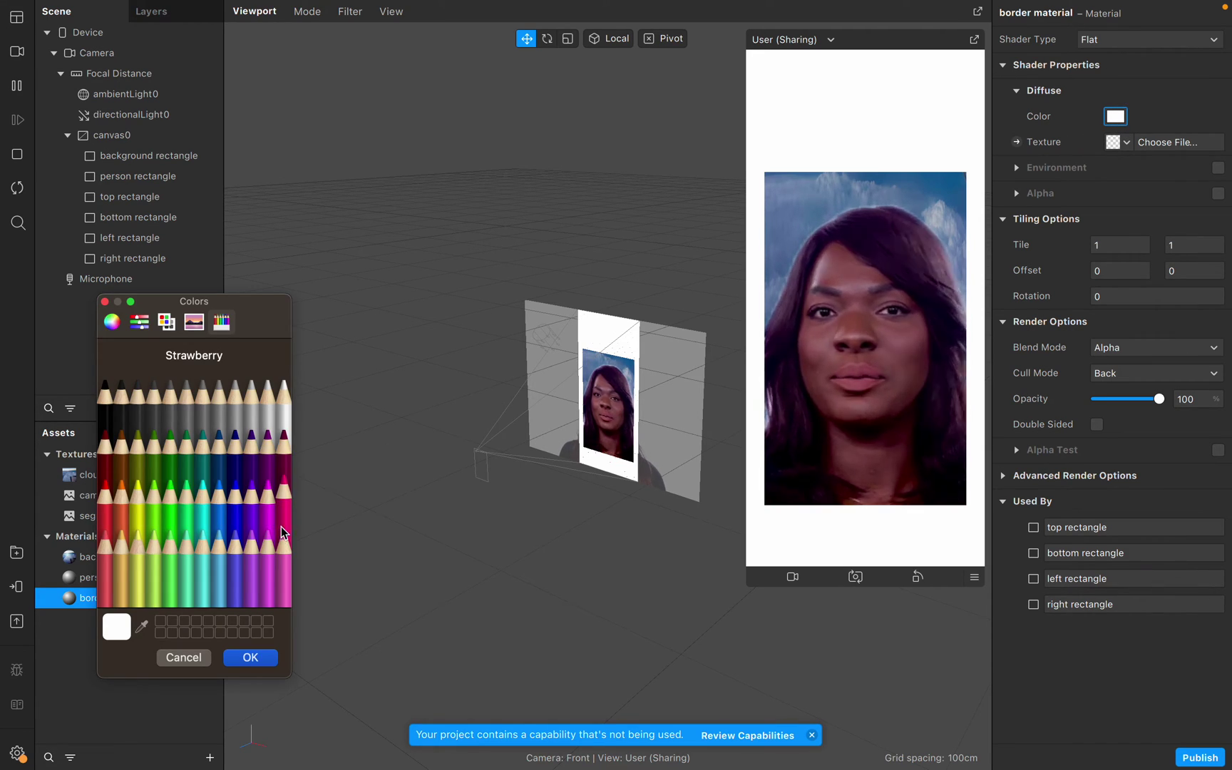
{"action": "left_click_drag", "start_coordinate": [283, 531], "coordinate": [202, 548]}
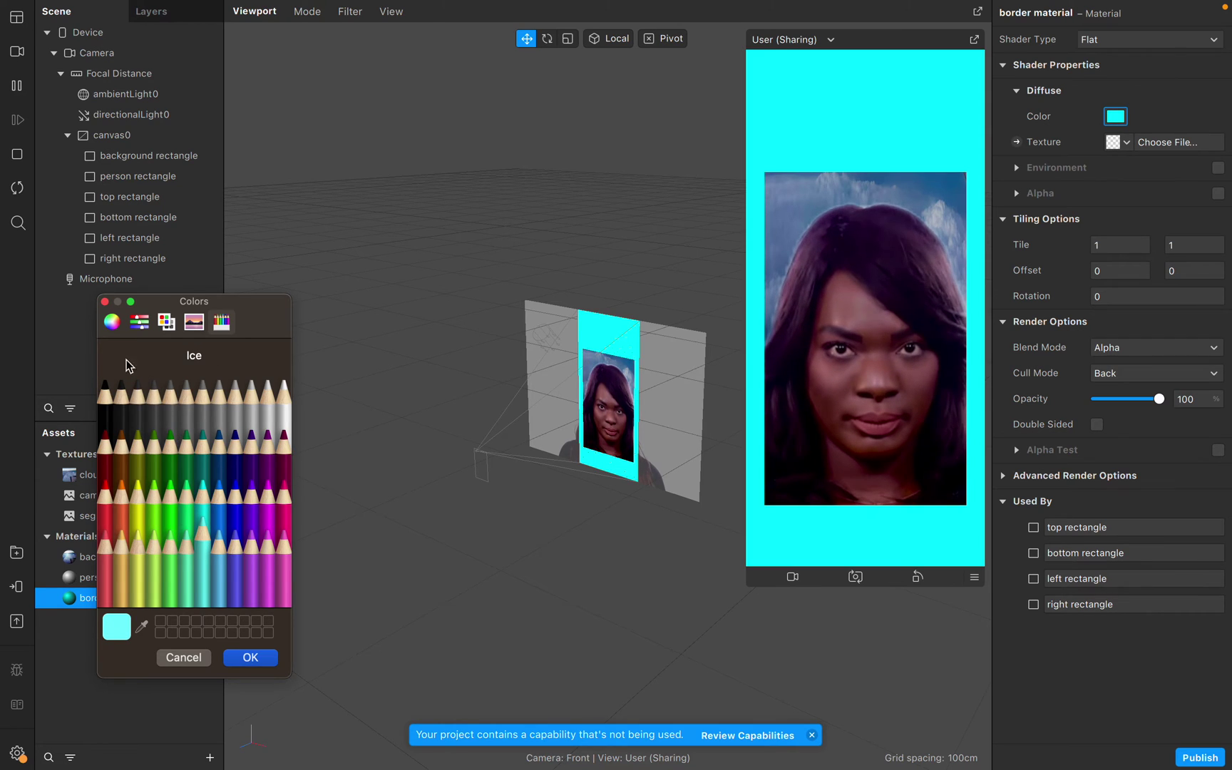
{"action": "left_click", "coordinate": [112, 321]}
{"action": "left_click_drag", "start_coordinate": [160, 463], "coordinate": [180, 461]}
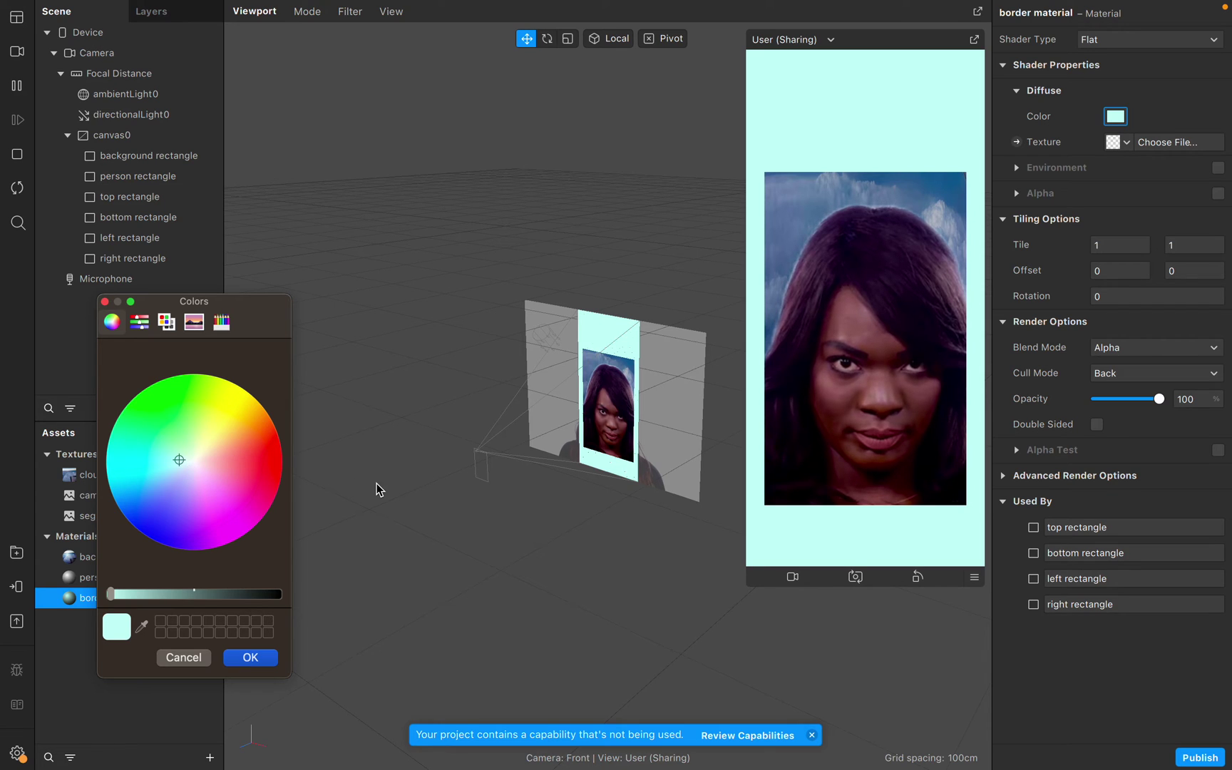
{"action": "left_click", "coordinate": [251, 654]}
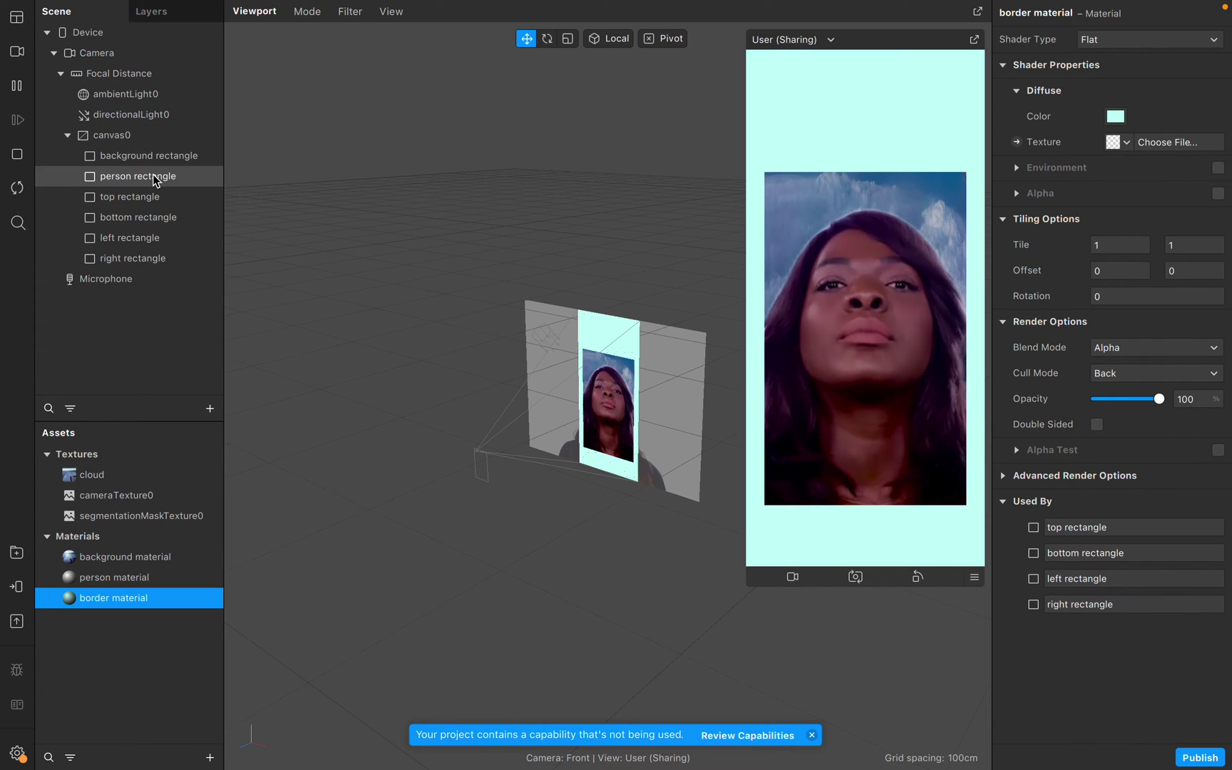
{"action": "left_click", "coordinate": [150, 261]}
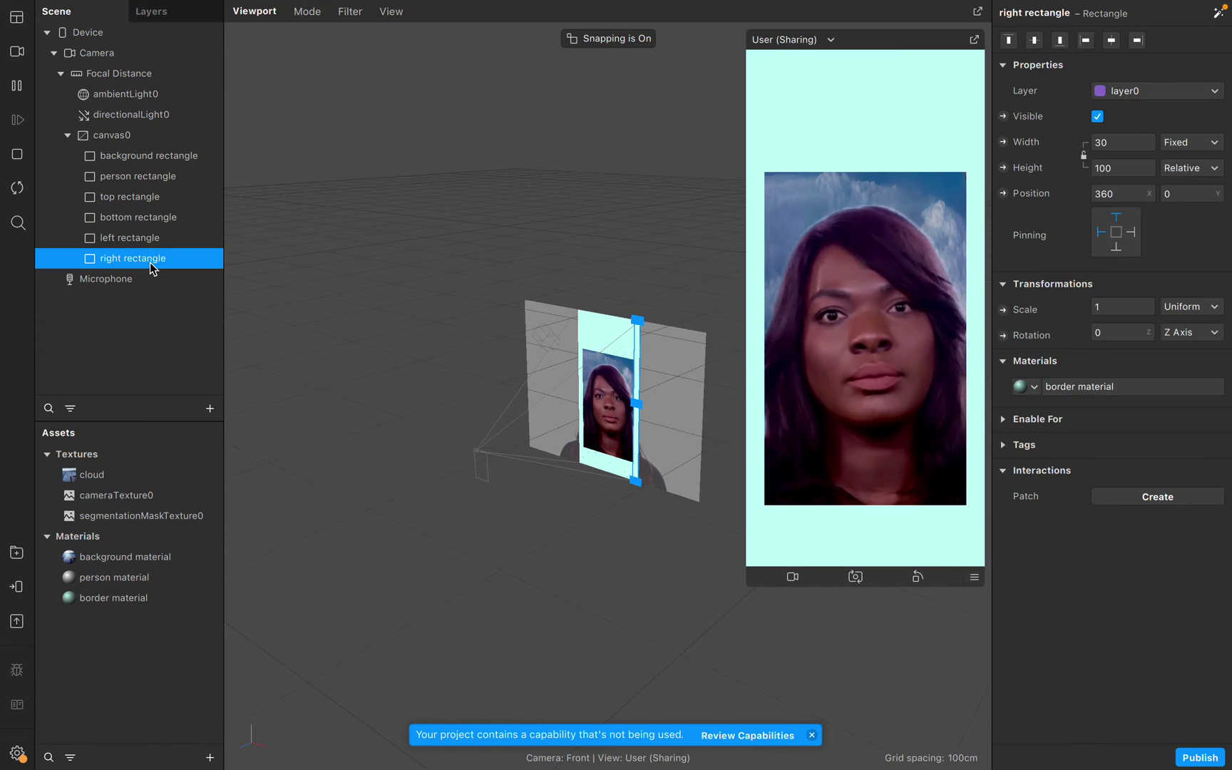
{"action": "right_click", "coordinate": [150, 263]}
{"action": "mouse_move", "coordinate": [201, 280]}
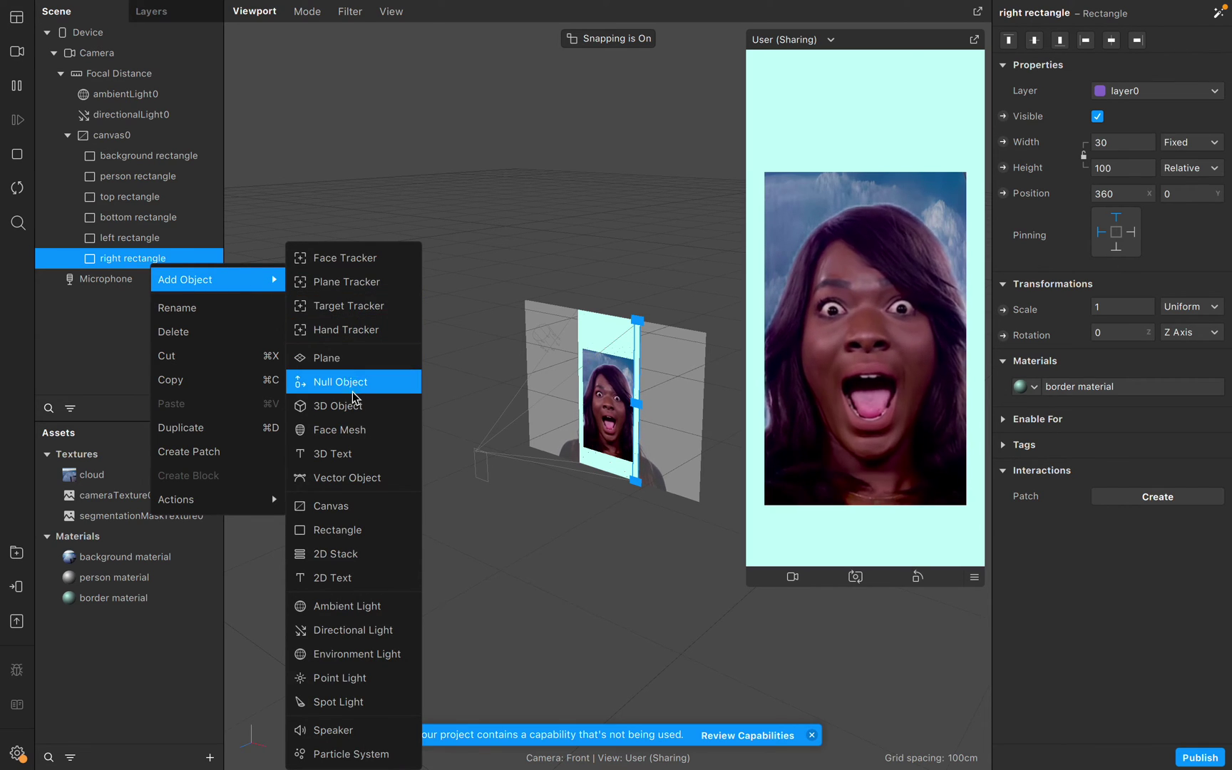
{"action": "left_click", "coordinate": [342, 577]}
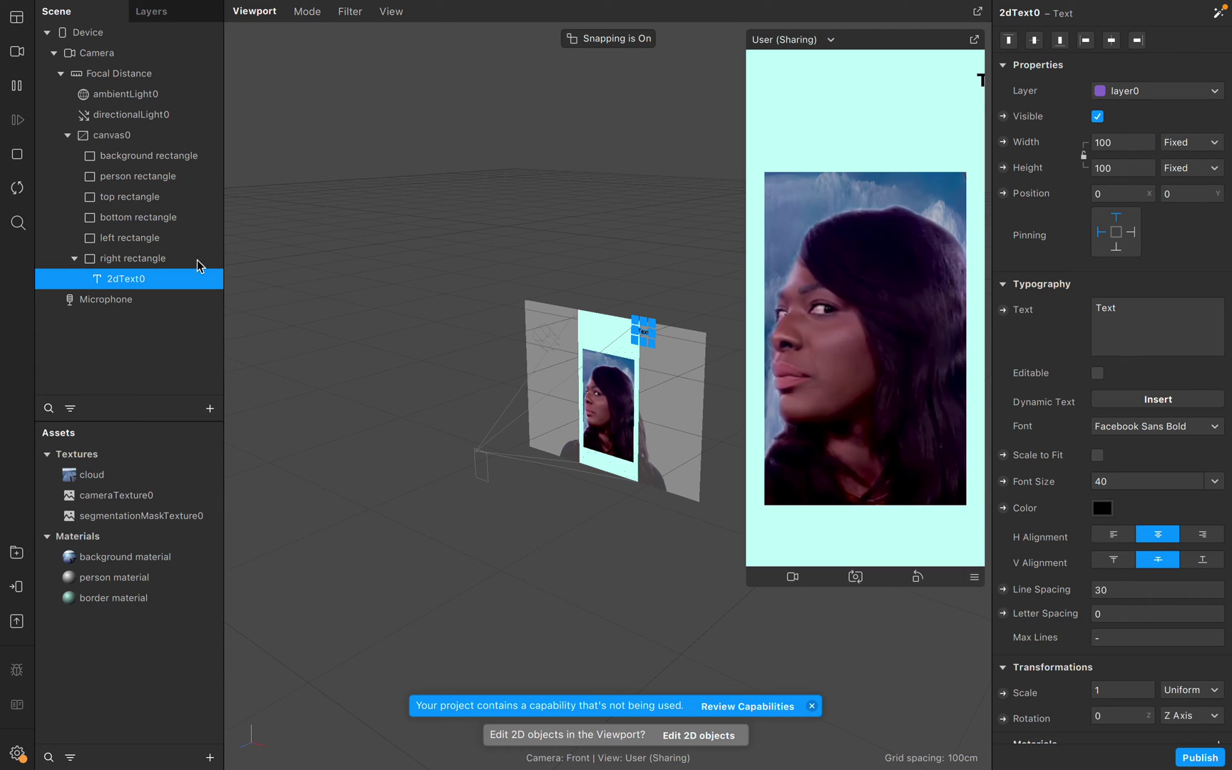
{"action": "right_click", "coordinate": [123, 281]}
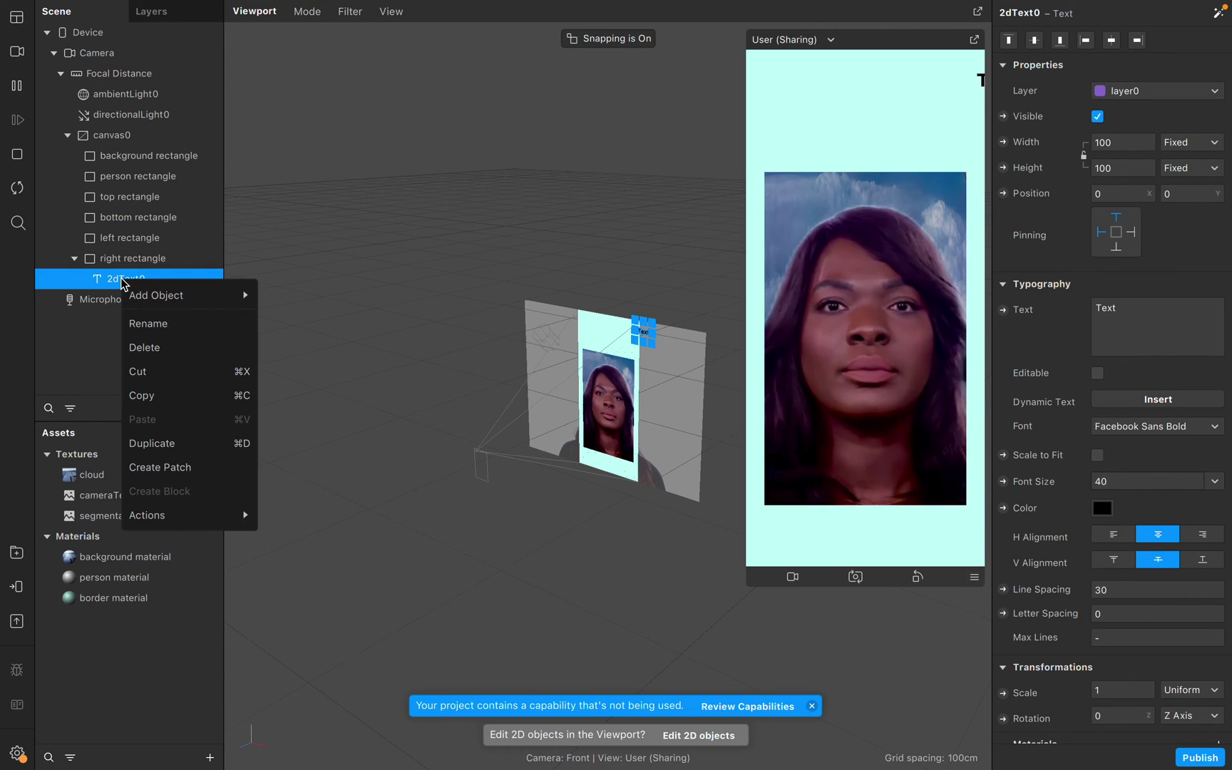
{"action": "left_click", "coordinate": [139, 349]}
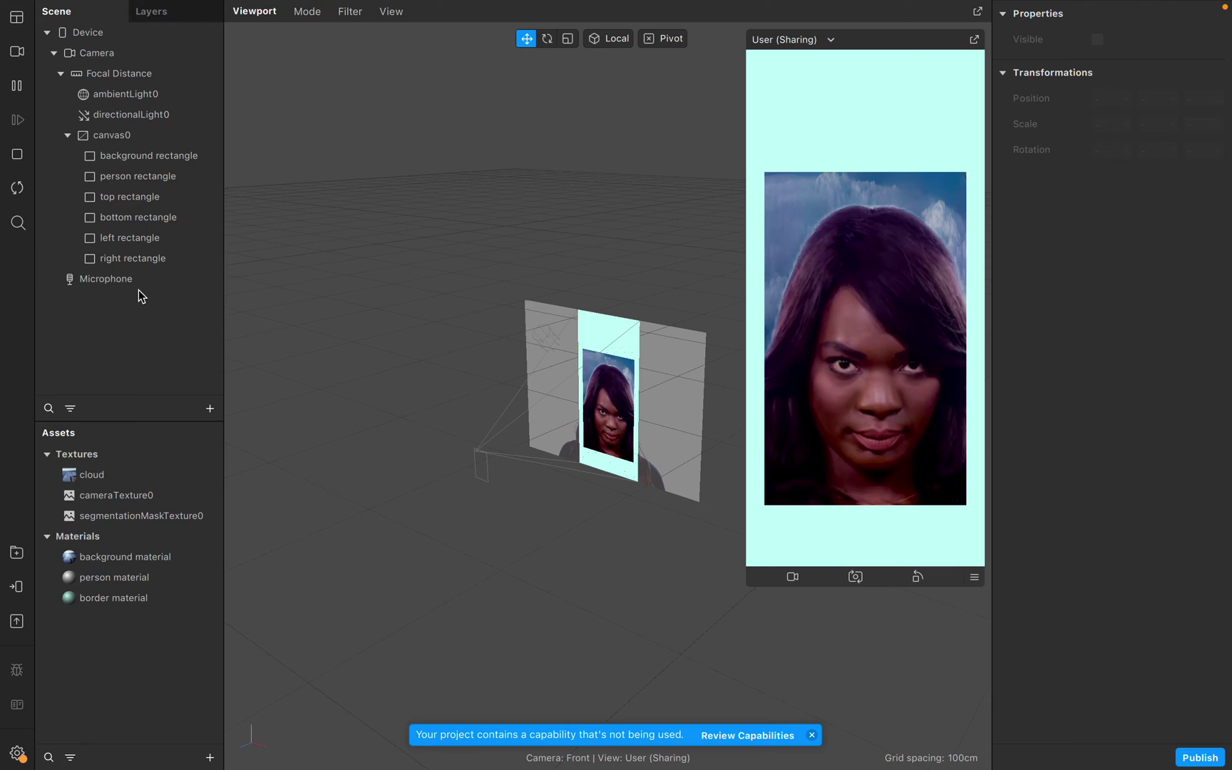
Add a 2D Text object under the top rectangle and move the top rectangle below the right rectangle.
{"action": "left_click", "coordinate": [124, 198]}
{"action": "right_click", "coordinate": [124, 199]}
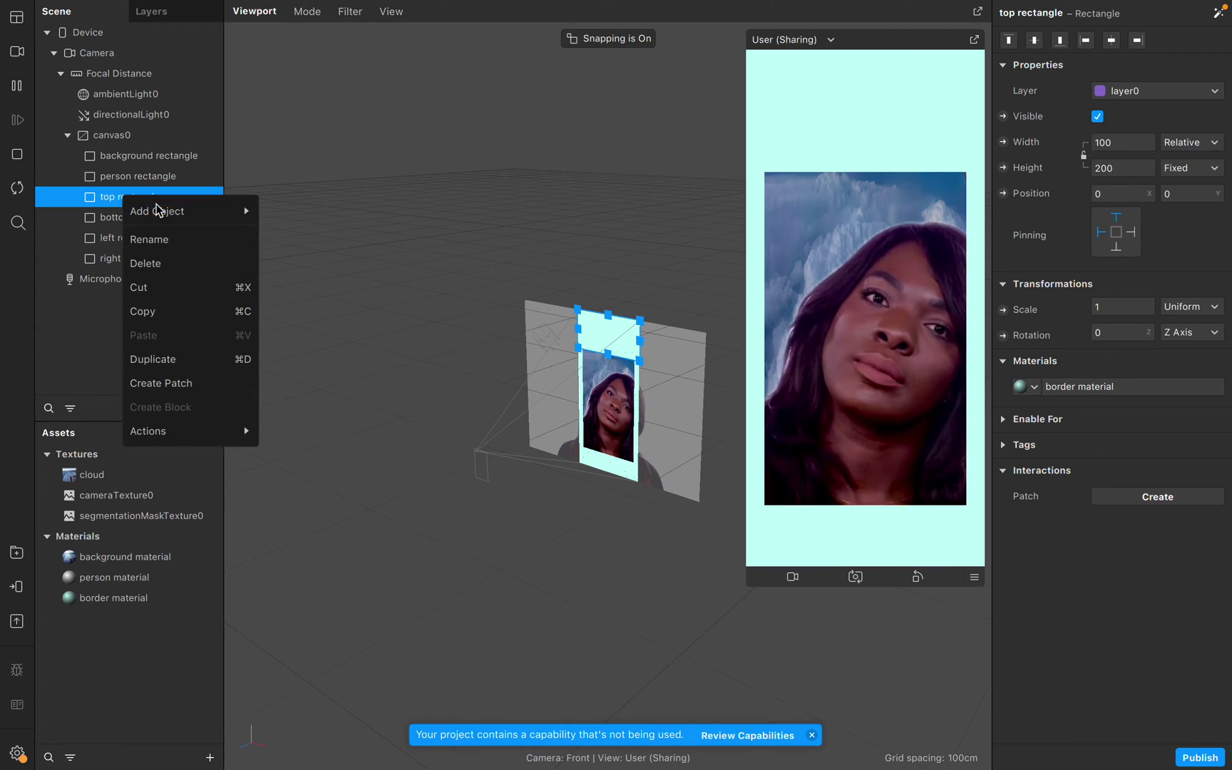
{"action": "mouse_move", "coordinate": [187, 209]}
{"action": "left_click", "coordinate": [309, 530]}
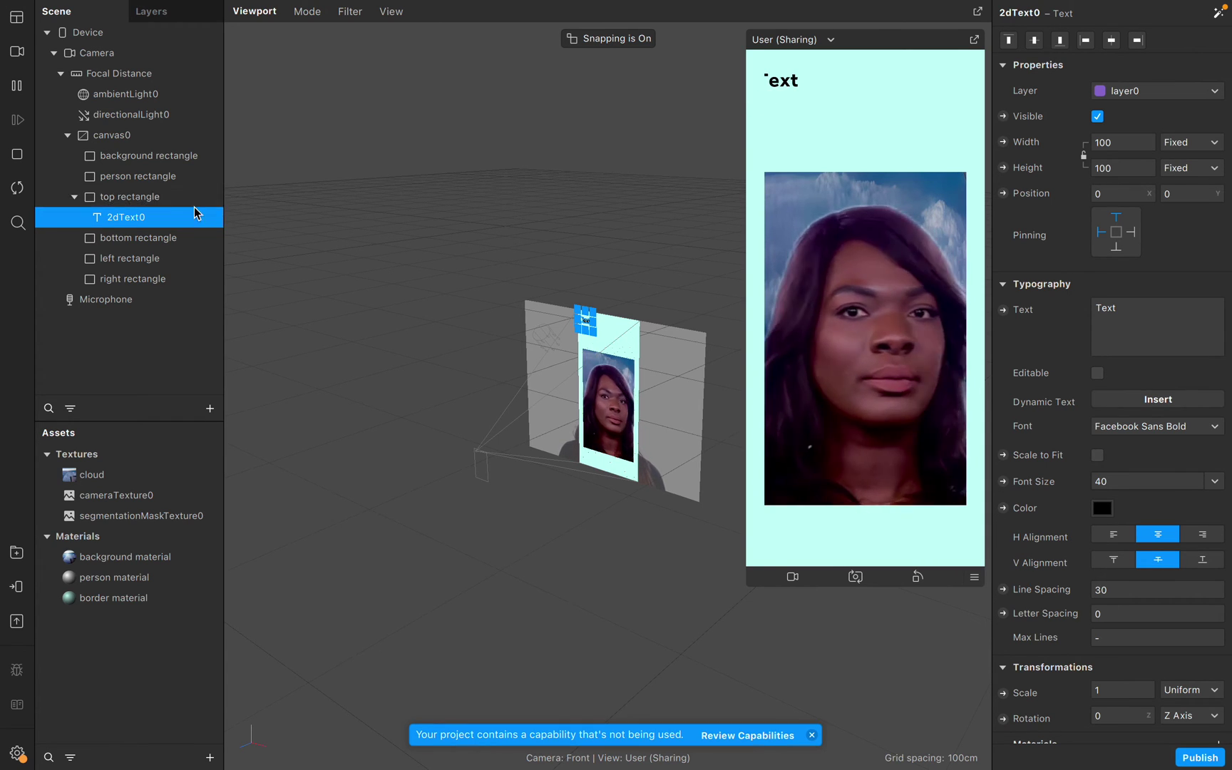
{"action": "left_click_drag", "start_coordinate": [176, 198], "coordinate": [158, 291]}
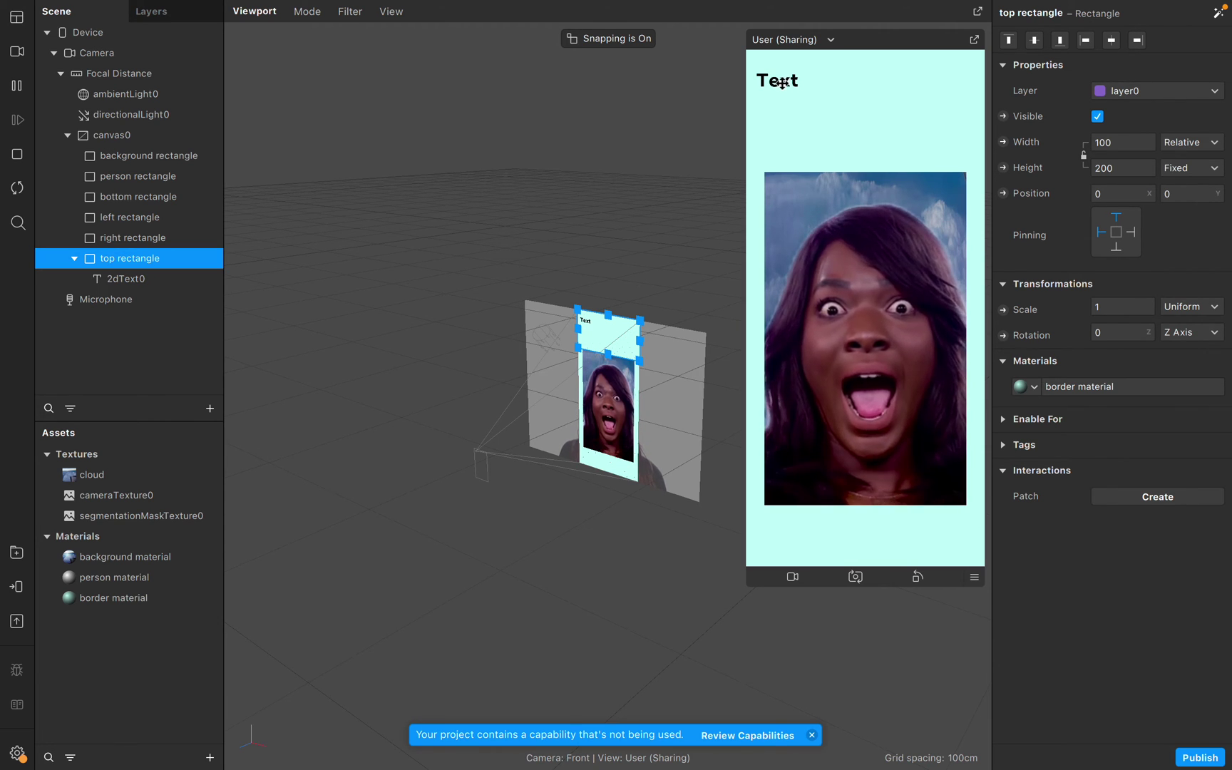
{"action": "left_click", "coordinate": [164, 280]}
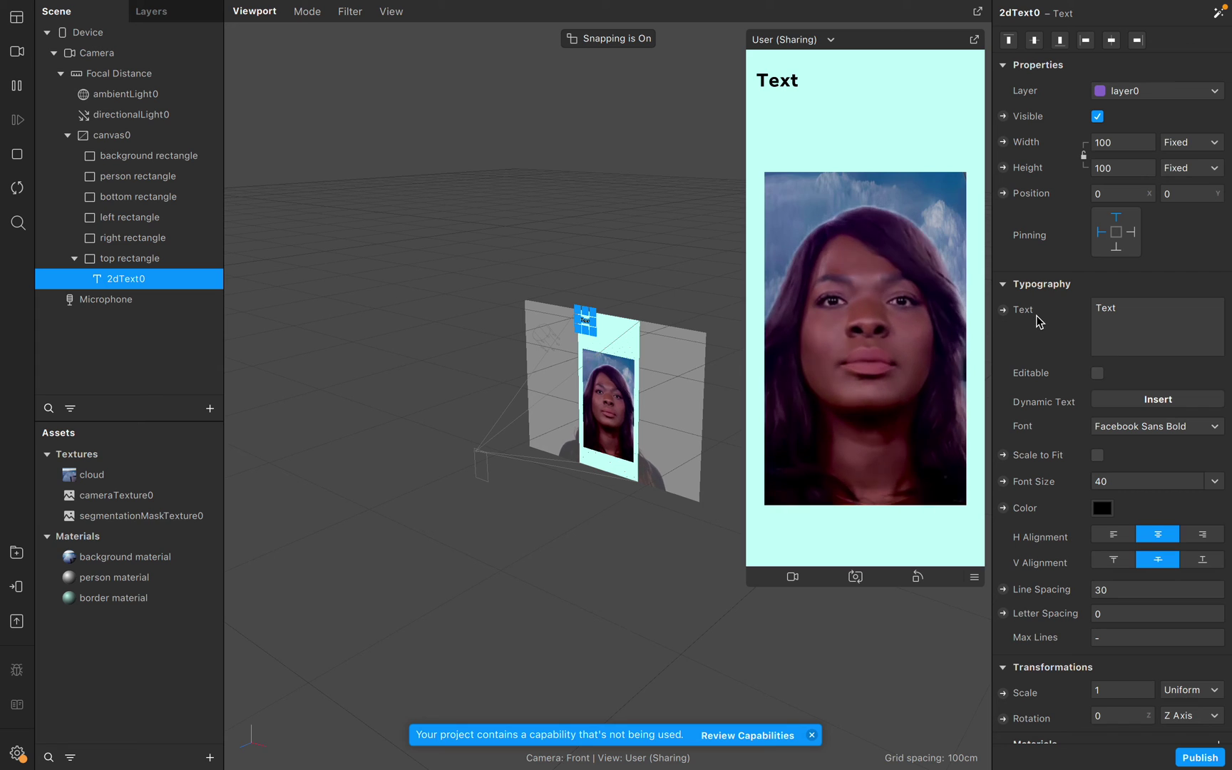
Replace the 2dText0 'Text' placeholder with trial words like 'Monday', then delete everything, leaving it empty.
{"action": "double_click", "coordinate": [1127, 308]}
{"action": "key", "text": "BackSpace"}
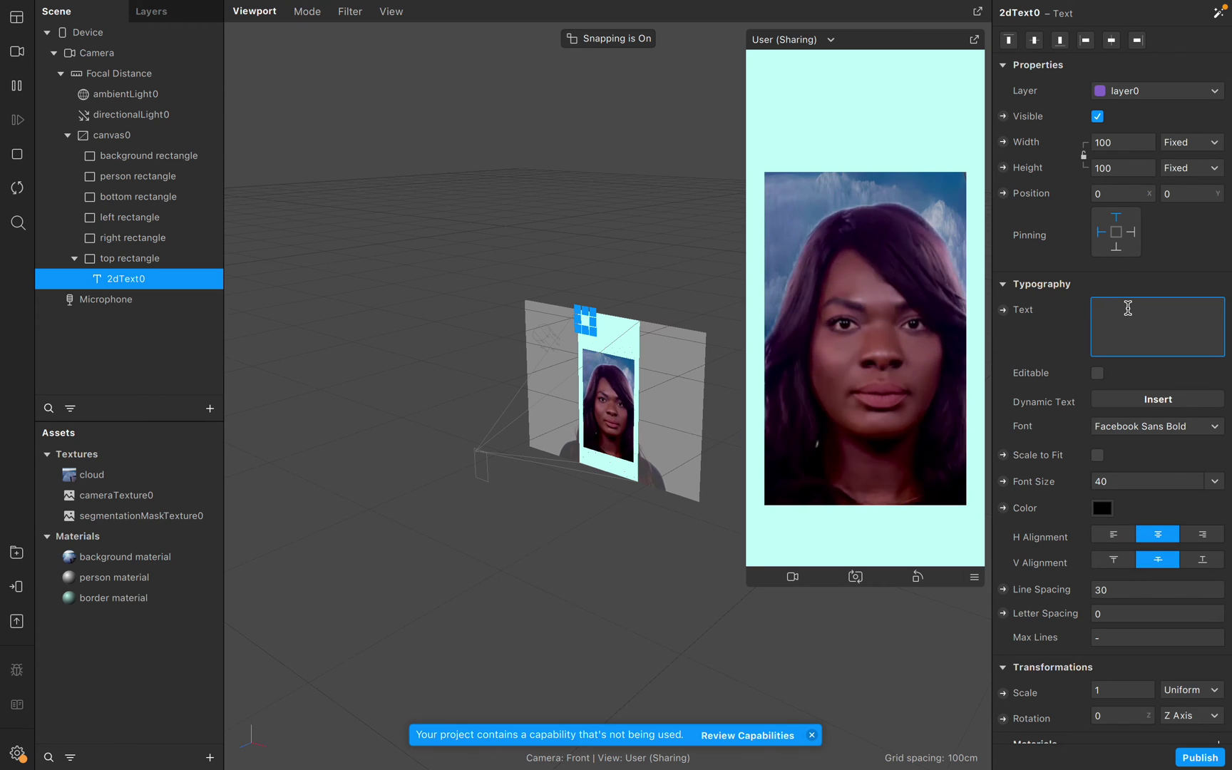
{"action": "type", "text": "DAte"}
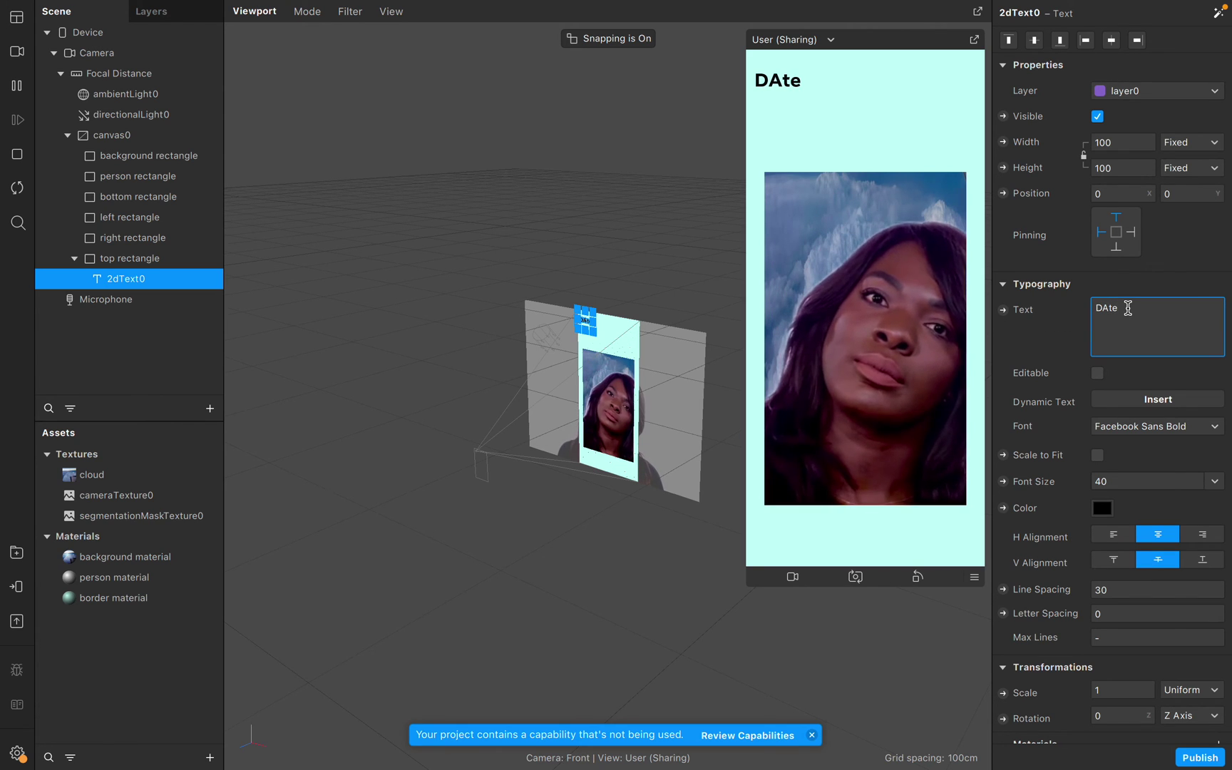
{"action": "key", "text": "BackSpace"}
{"action": "key", "text": "BackSpace"}
{"action": "key", "text": "BackSpace"}
{"action": "key", "text": "BackSpace"}
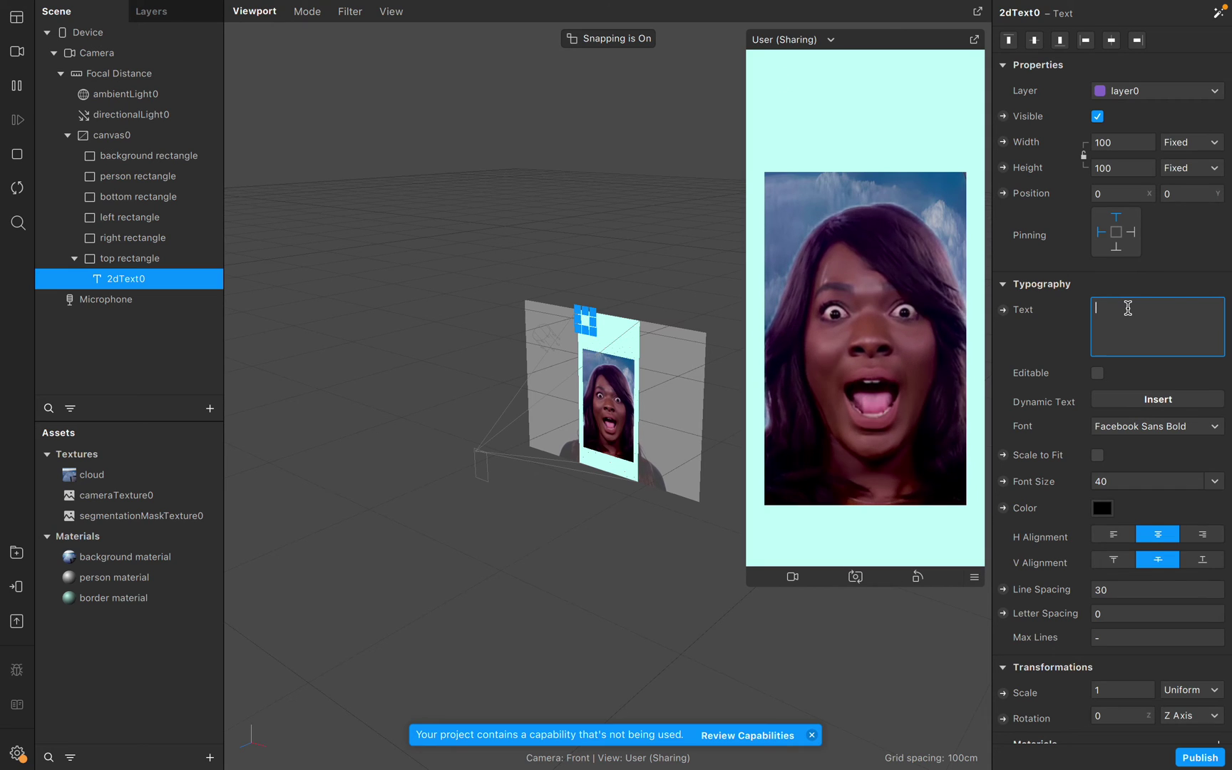
{"action": "type", "text": "Say"}
{"action": "key", "text": "BackSpace"}
{"action": "key", "text": "BackSpace"}
{"action": "key", "text": "BackSpace"}
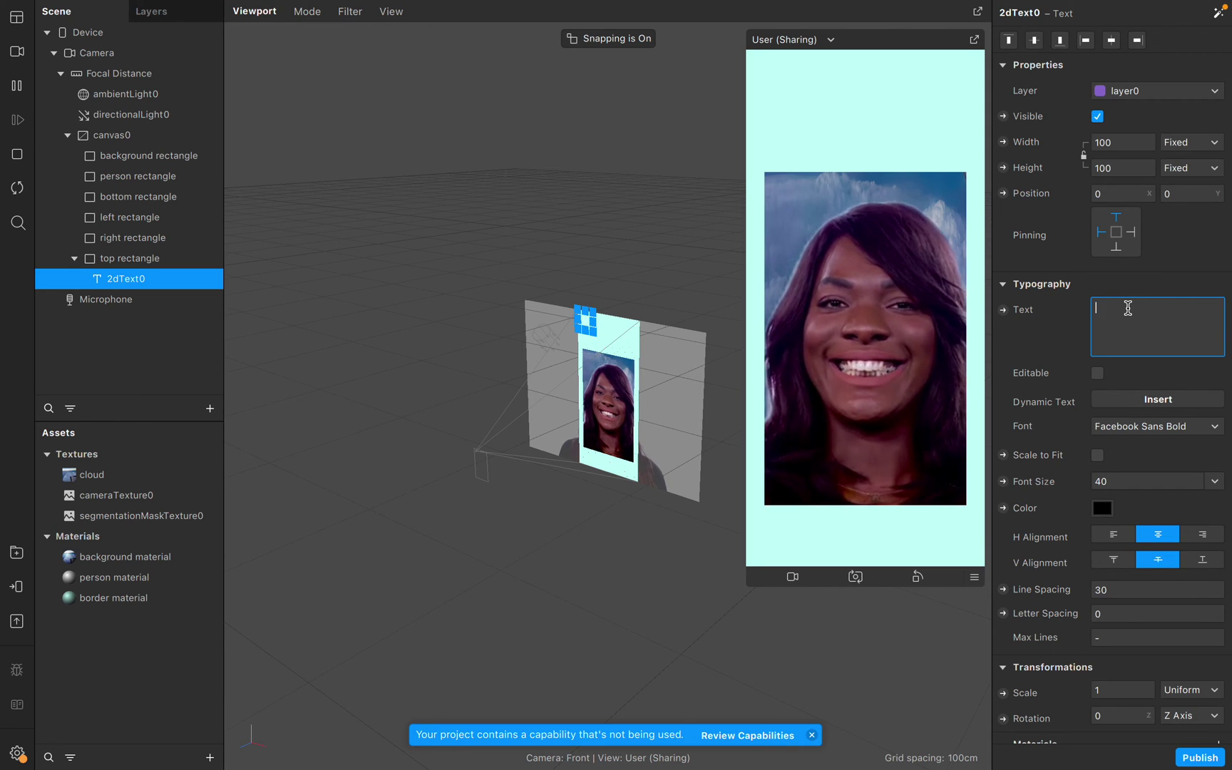
{"action": "type", "text": "a"}
{"action": "key", "text": "BackSpace"}
{"action": "type", "text": "Sa"}
{"action": "key", "text": "BackSpace"}
{"action": "key", "text": "BackSpace"}
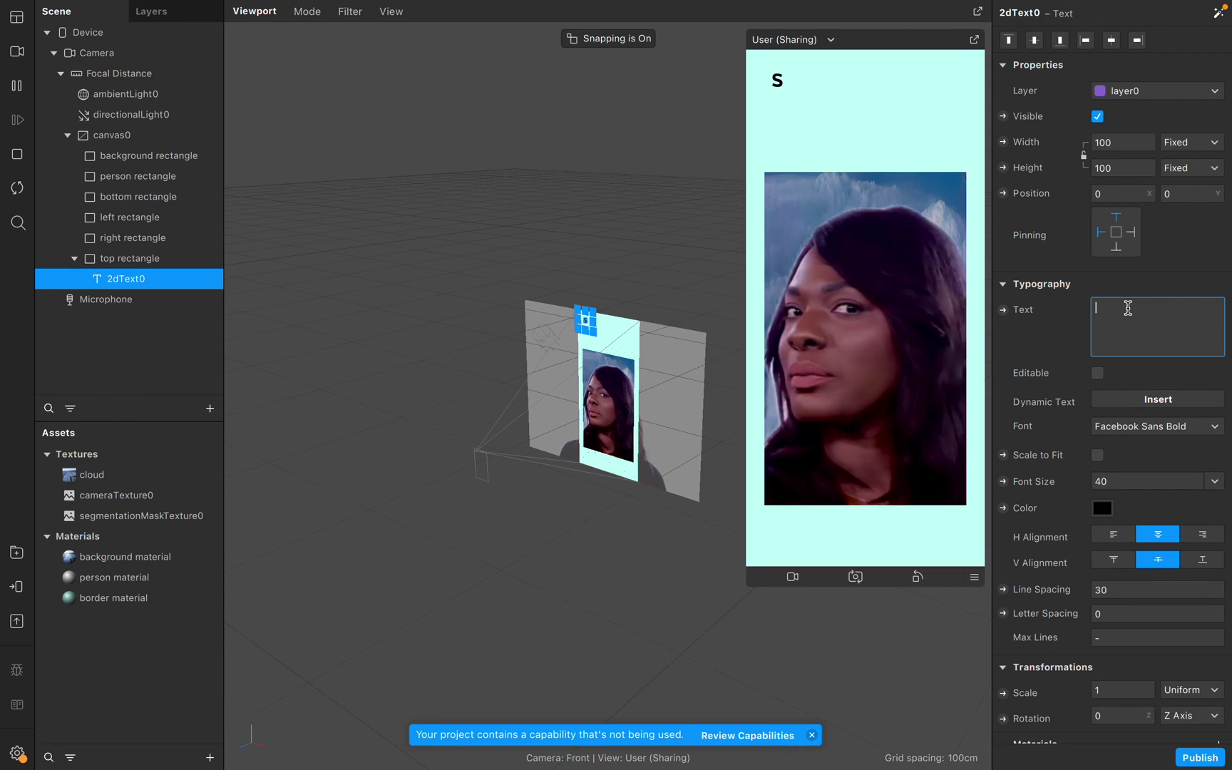
{"action": "type", "text": "Monday"}
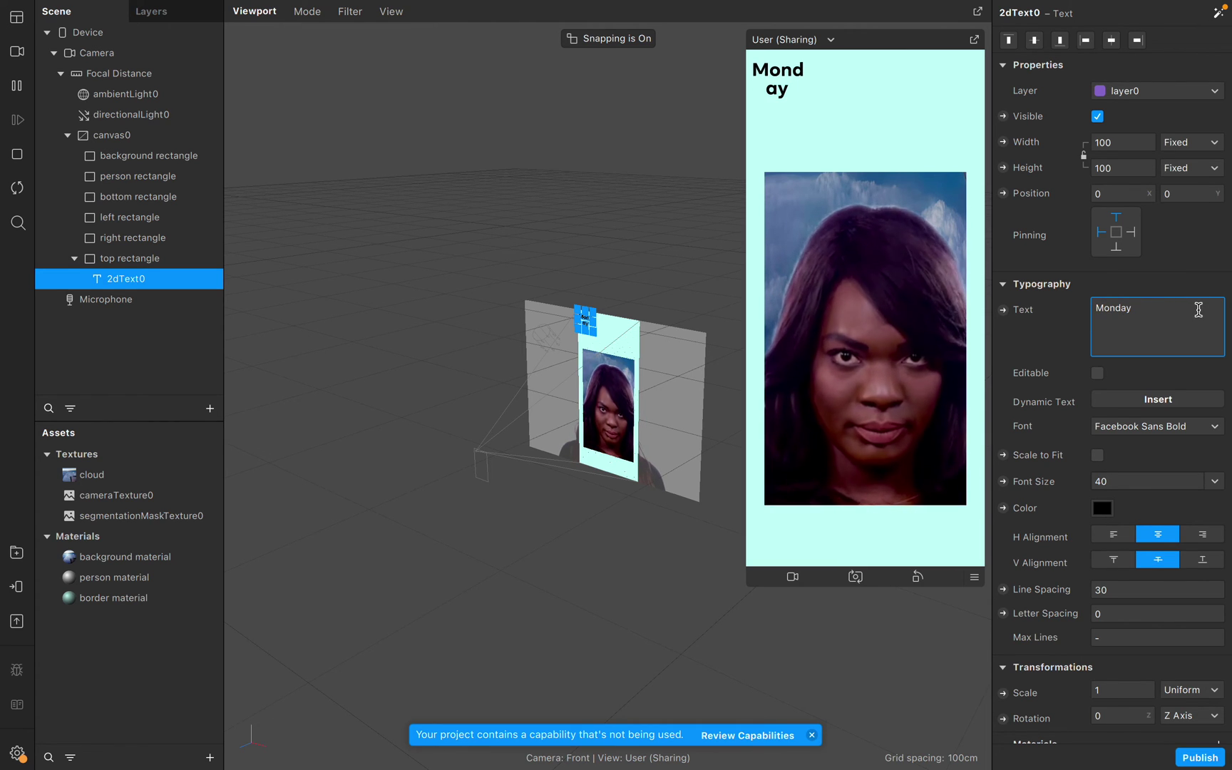
{"action": "key", "text": "shift+Left"}
{"action": "key", "text": "shift+Left"}
{"action": "key", "text": "shift+Left"}
{"action": "key", "text": "shift+Left"}
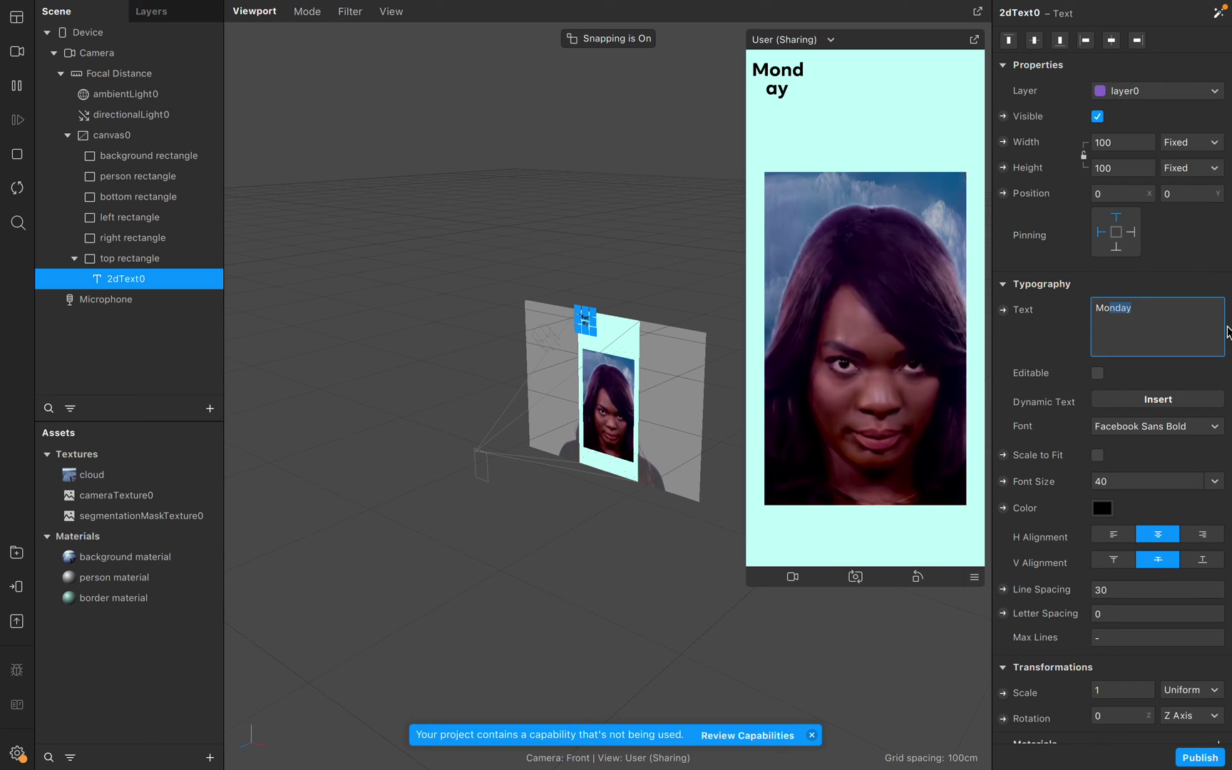
{"action": "key", "text": "BackSpace"}
{"action": "key", "text": "BackSpace"}
{"action": "key", "text": "BackSpace"}
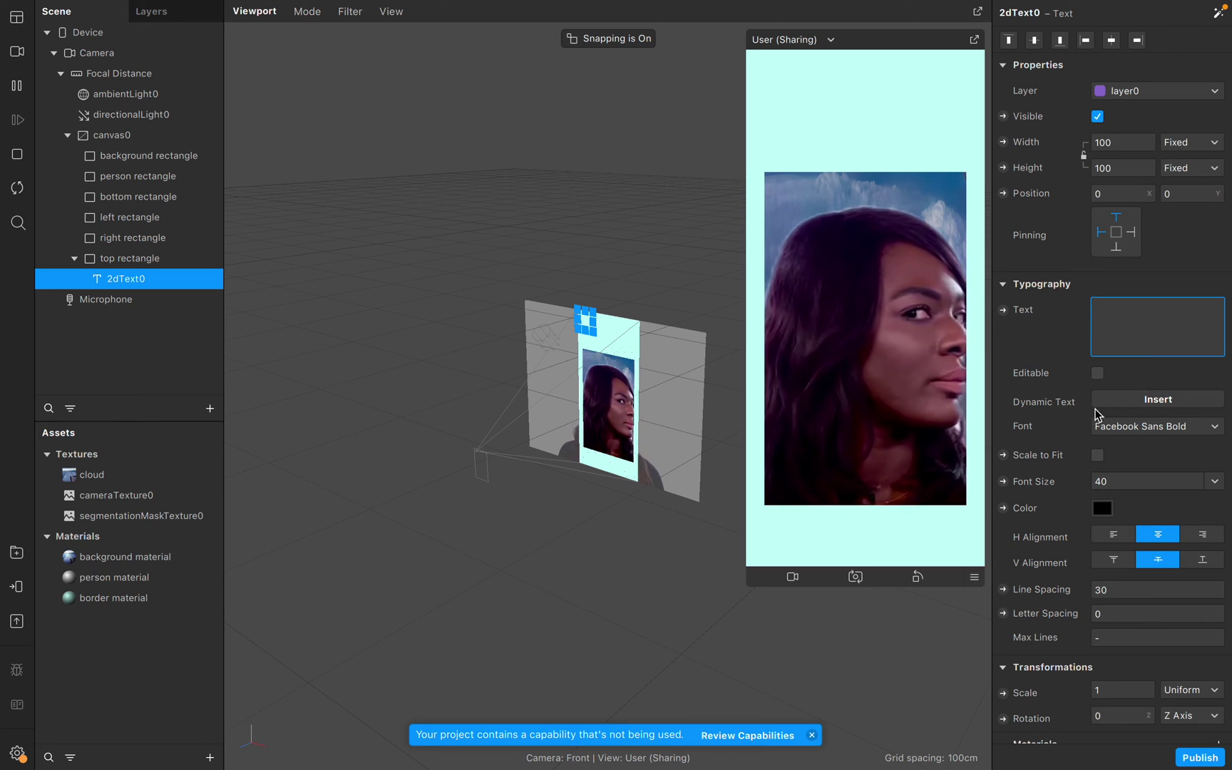
Insert the Time (Long) dynamic value into 2dText0 and widen it to 208 so the clock fits one line.
{"action": "left_click", "coordinate": [1157, 399]}
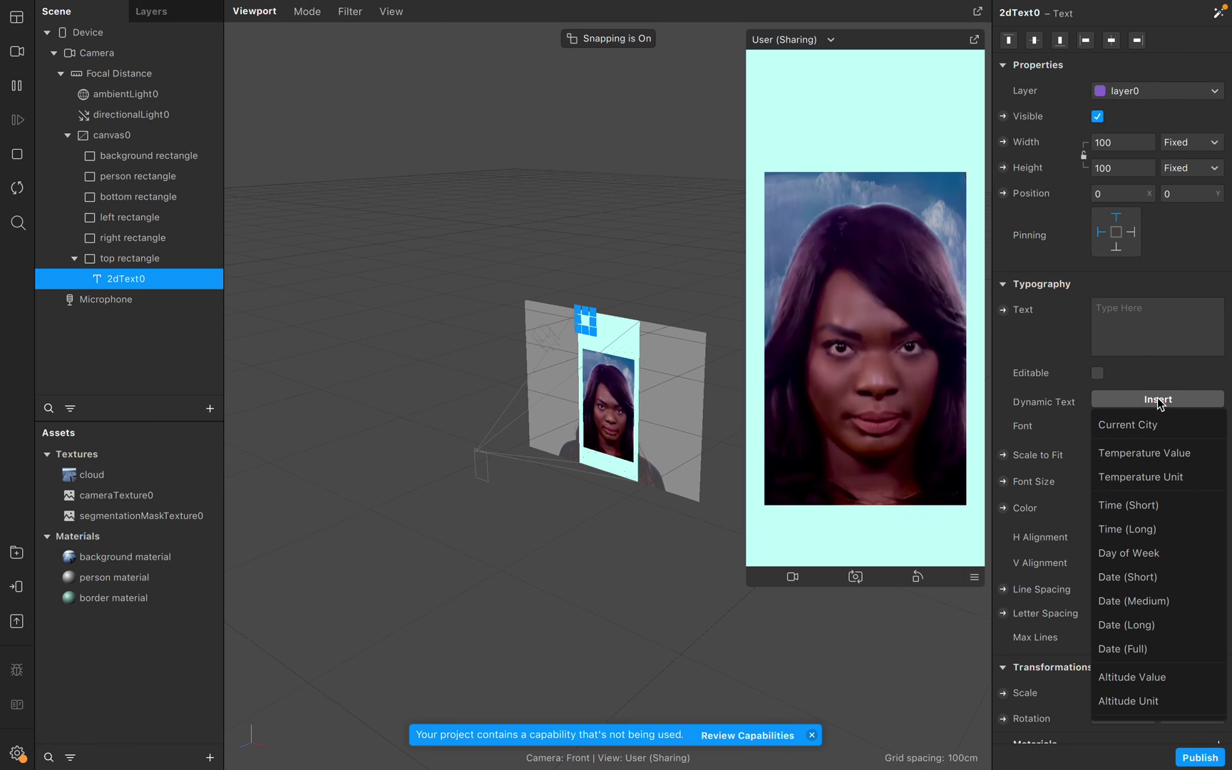
{"action": "left_click", "coordinate": [1153, 526]}
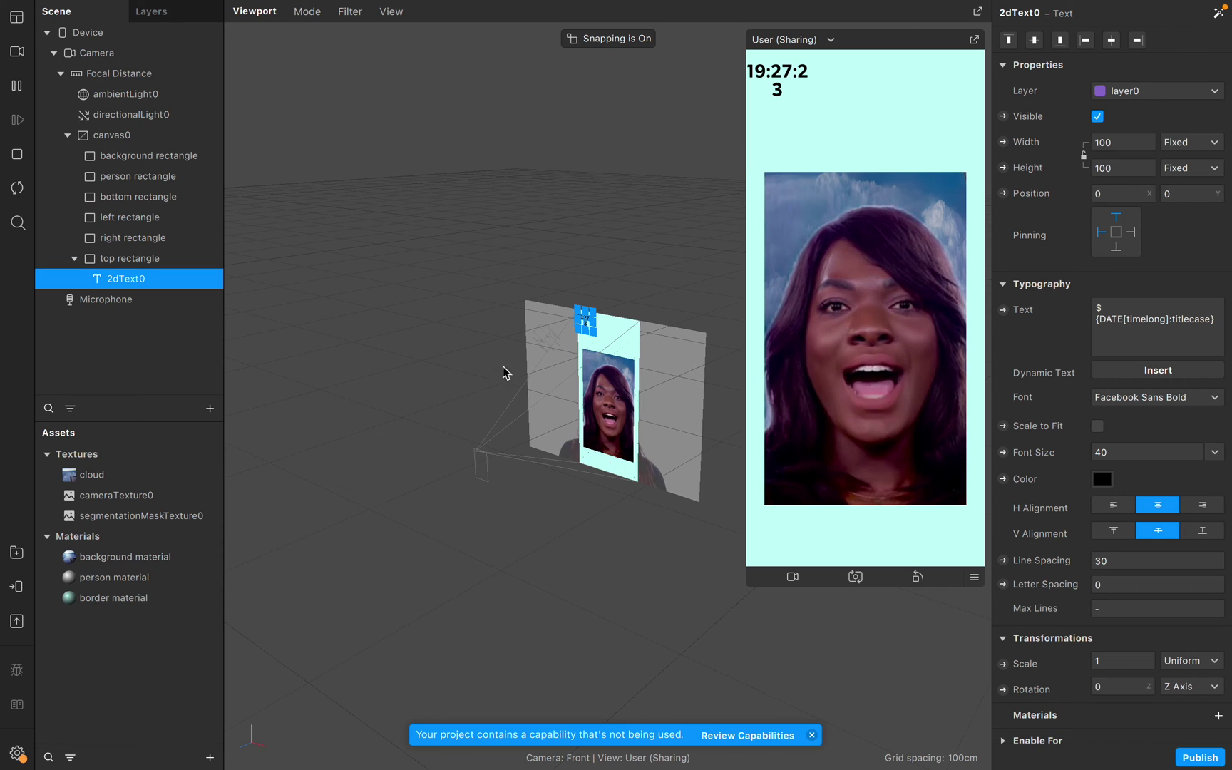
{"action": "left_click_drag", "start_coordinate": [596, 322], "coordinate": [610, 325]}
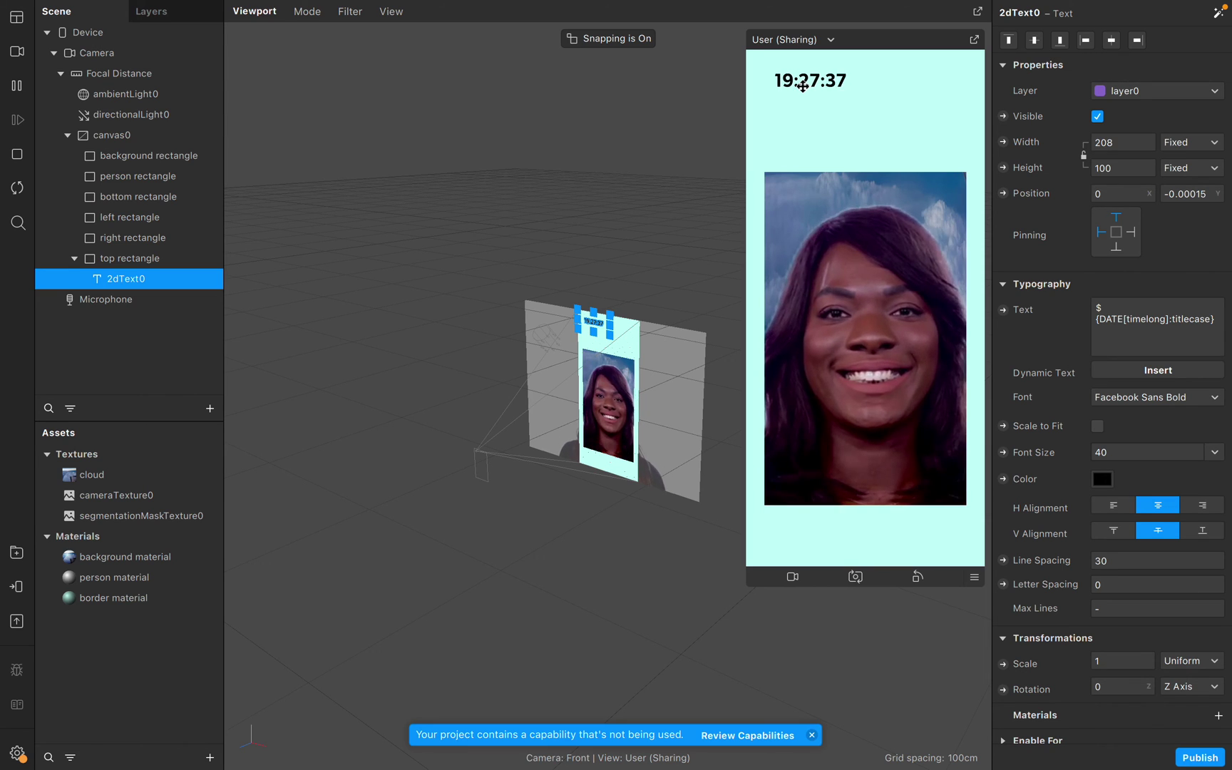
Add a second 2D text, 2dText1, to the top rectangle, move it right, and clear its placeholder.
{"action": "right_click", "coordinate": [149, 259]}
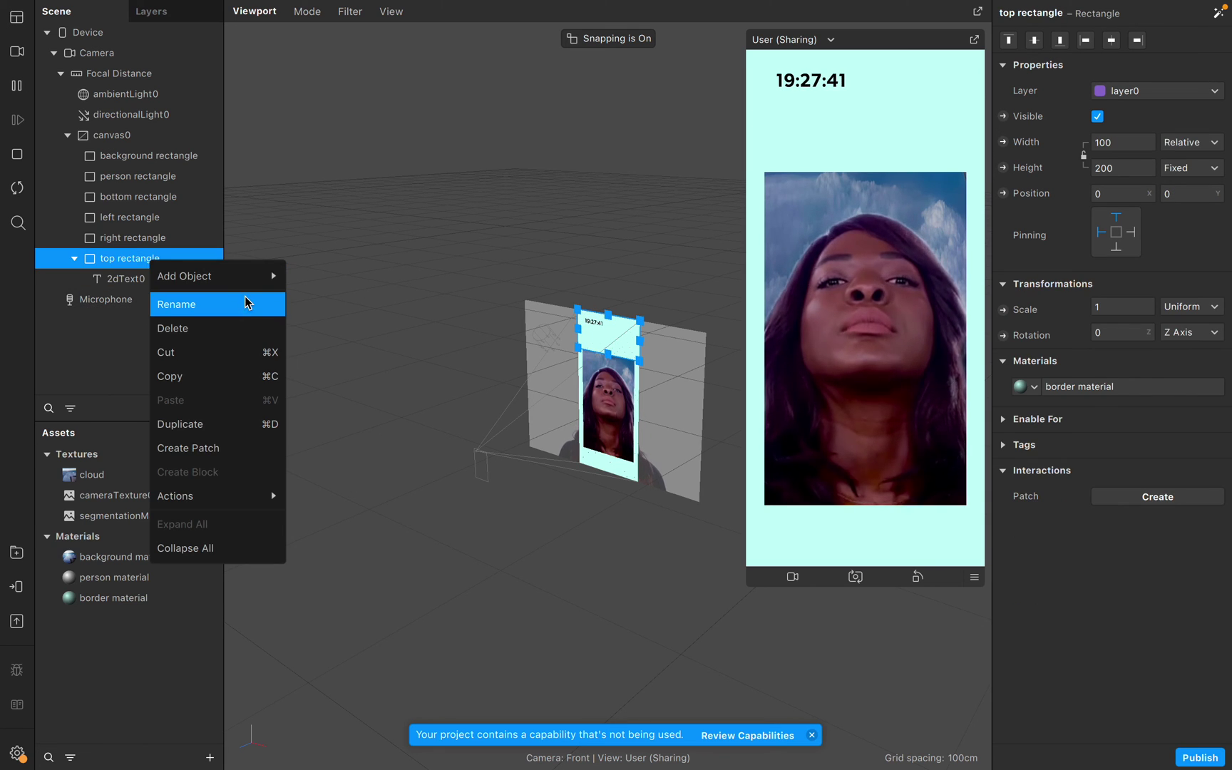
{"action": "mouse_move", "coordinate": [271, 278]}
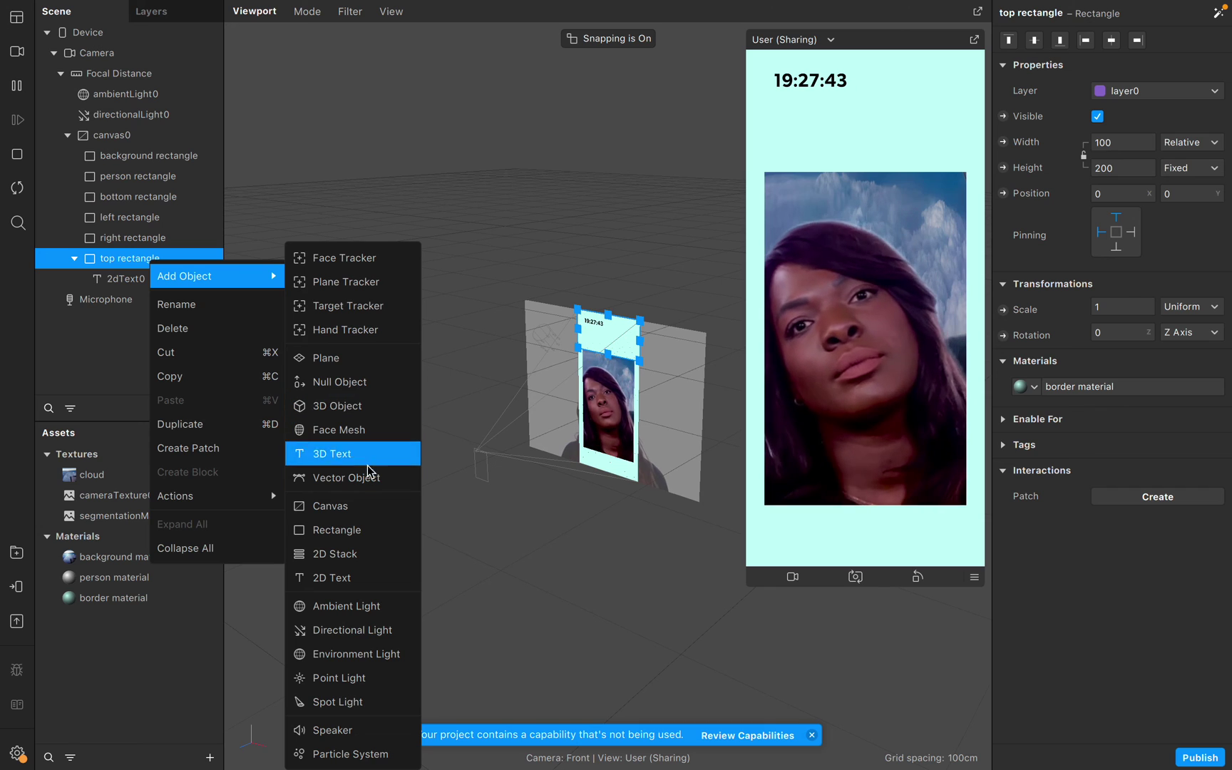
{"action": "left_click", "coordinate": [349, 577]}
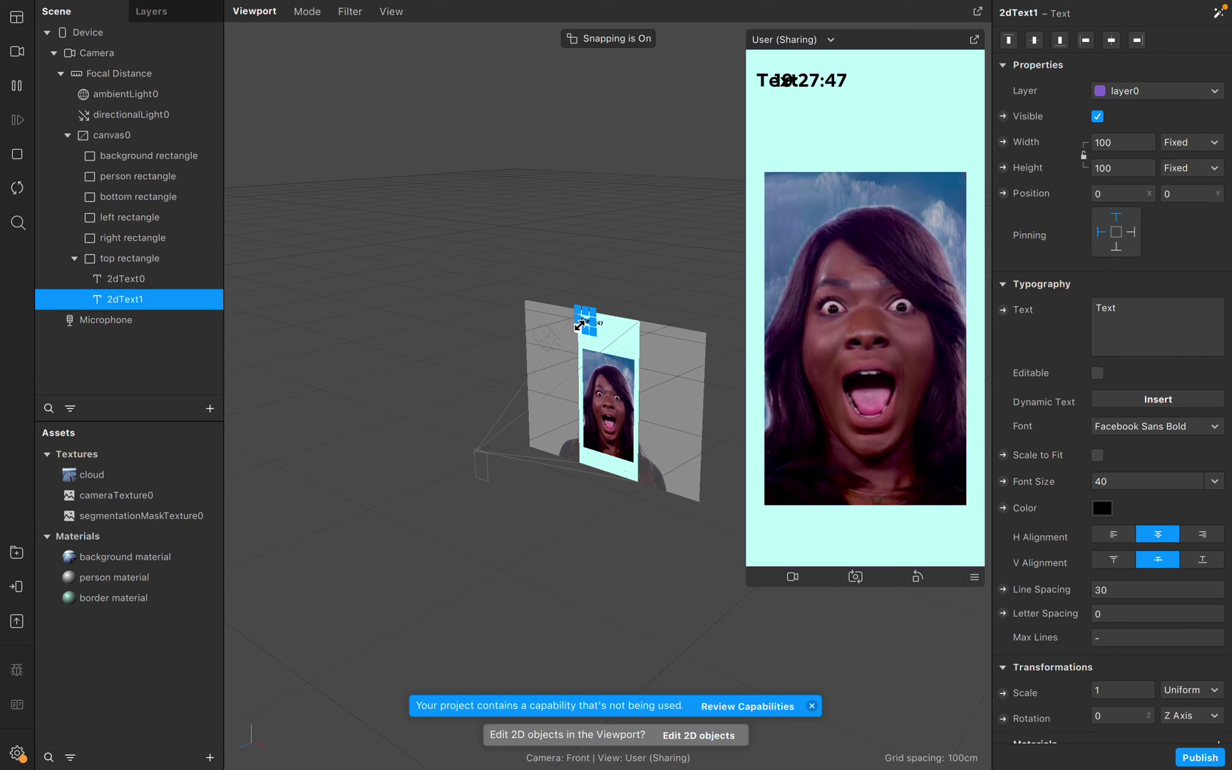
{"action": "left_click_drag", "start_coordinate": [585, 319], "coordinate": [624, 331]}
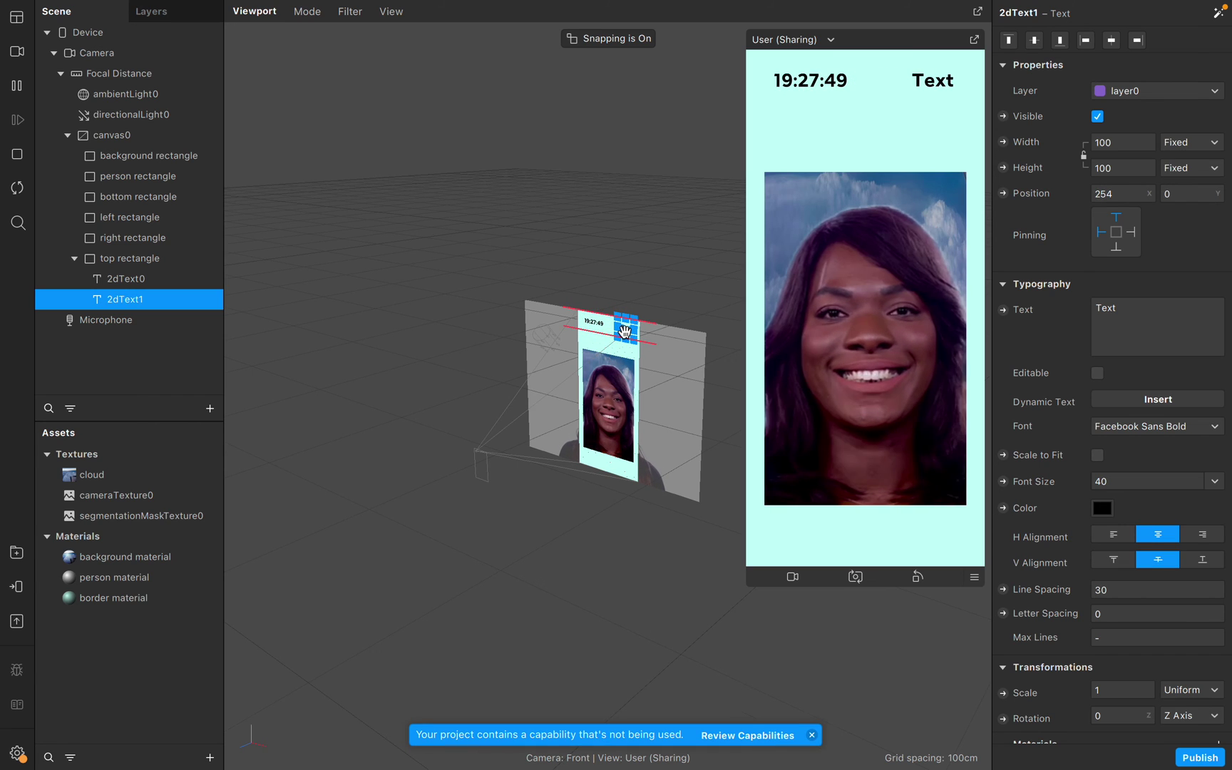
{"action": "left_click", "coordinate": [1135, 303]}
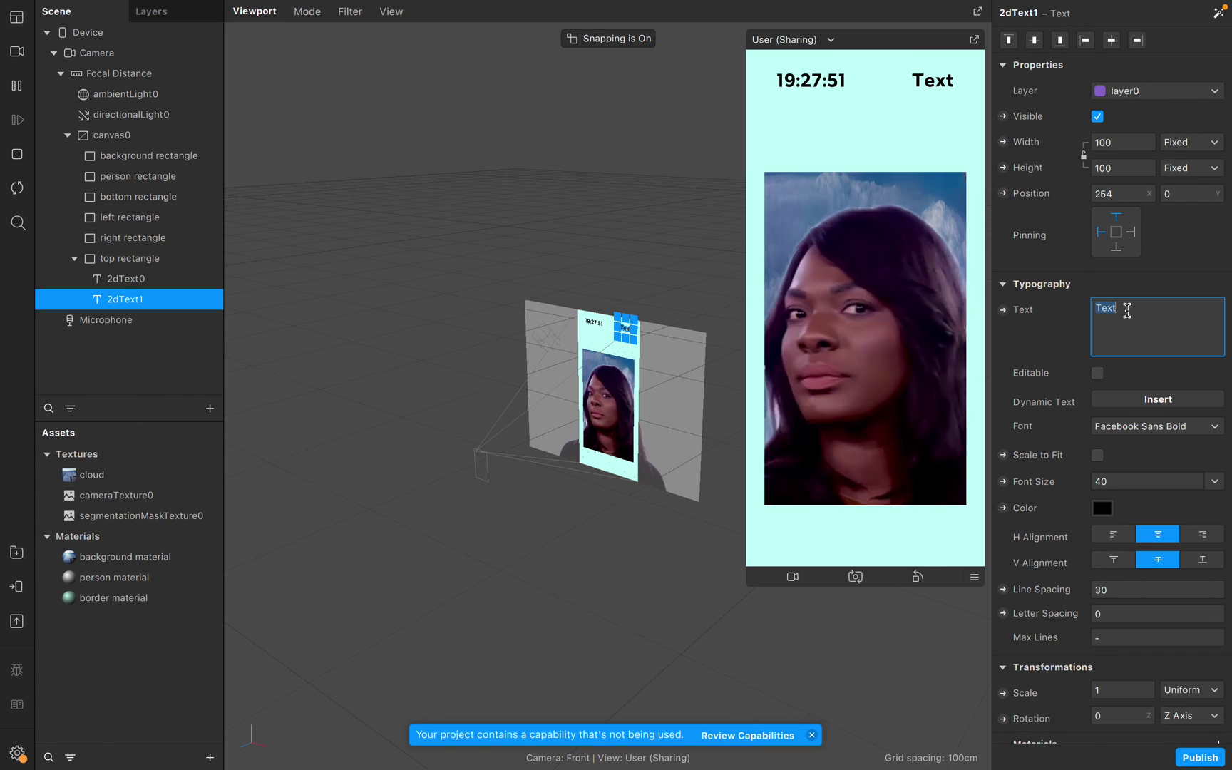
{"action": "key", "text": "BackSpace"}
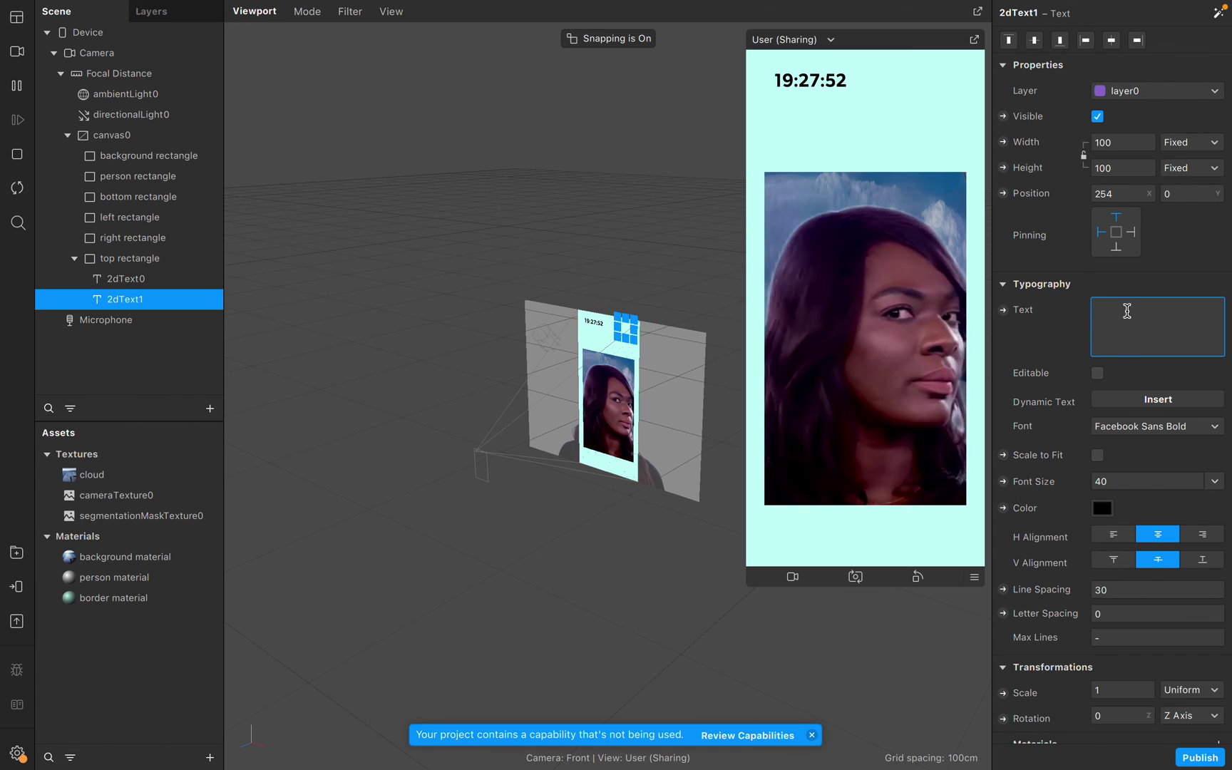
Insert the Current City dynamic value into 2dText1 and widen it to 140 so London fits.
{"action": "left_click", "coordinate": [1128, 402]}
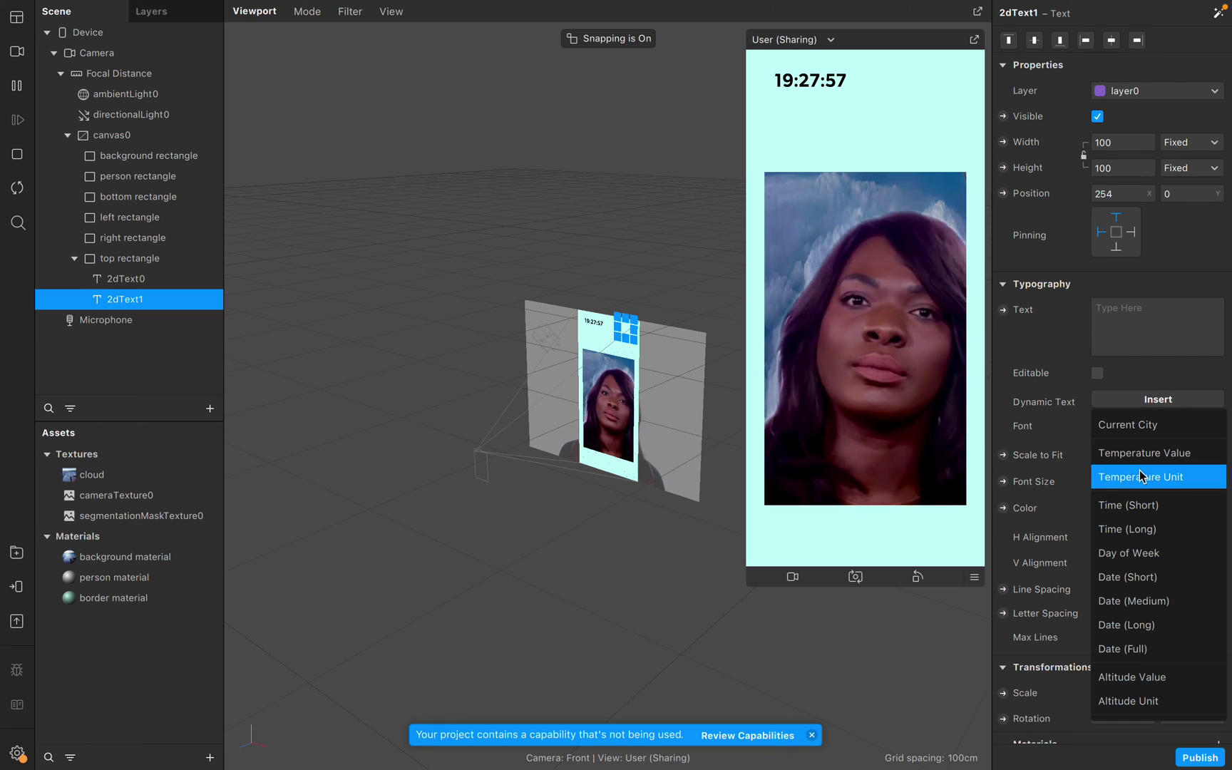
{"action": "left_click", "coordinate": [1134, 427]}
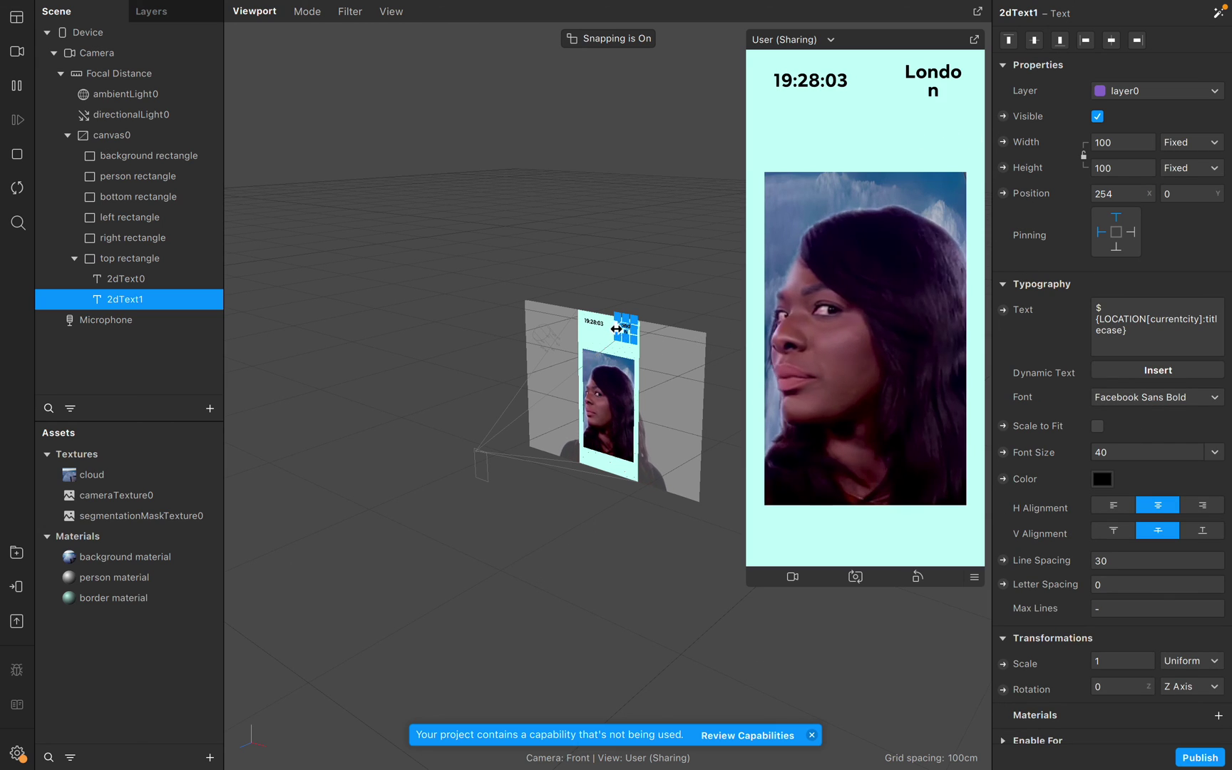
{"action": "left_click_drag", "start_coordinate": [617, 329], "coordinate": [610, 328]}
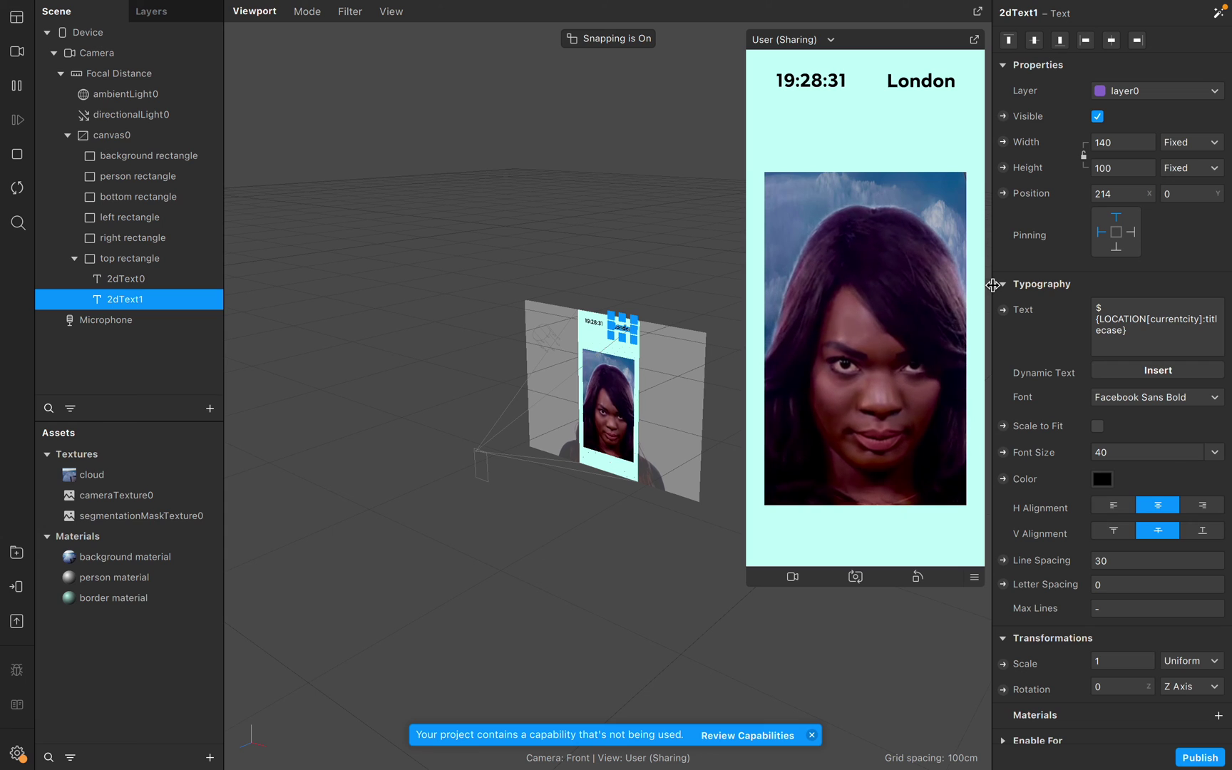
Colour the London city text with the Strawberry pencil colour.
{"action": "left_click", "coordinate": [1102, 481]}
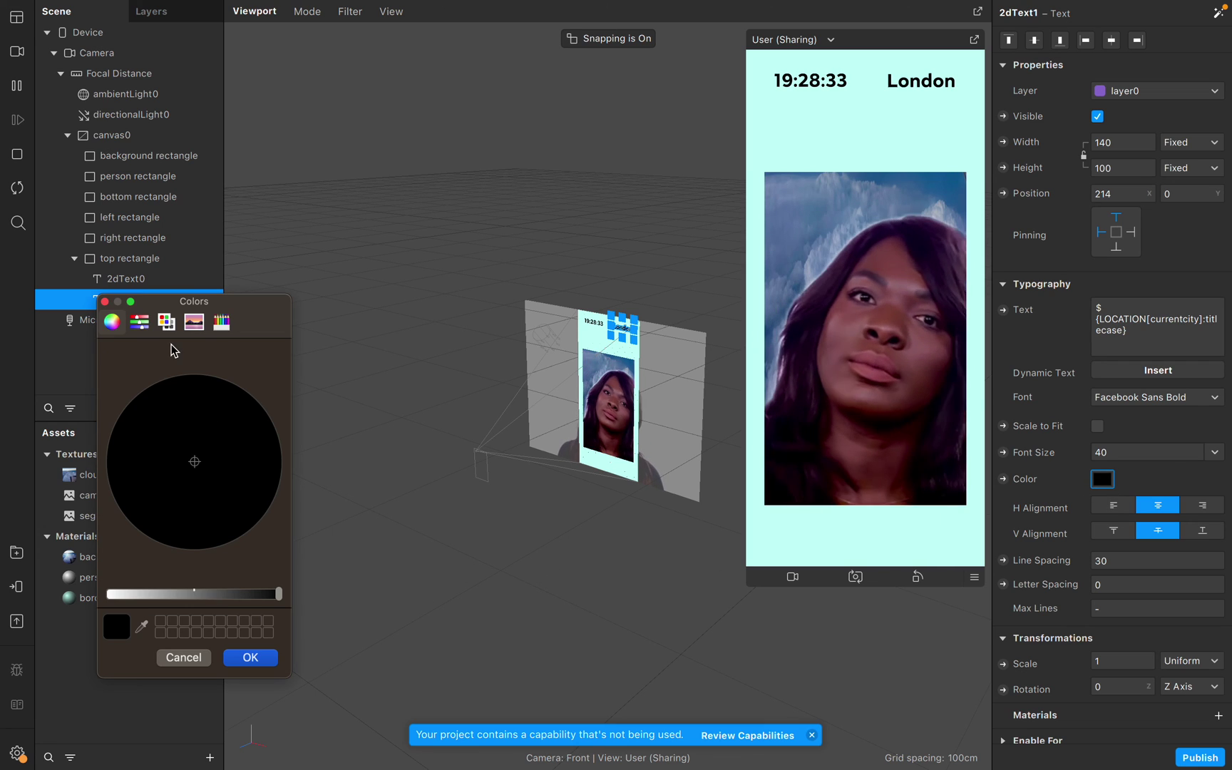
{"action": "left_click", "coordinate": [220, 325]}
{"action": "left_click", "coordinate": [268, 491]}
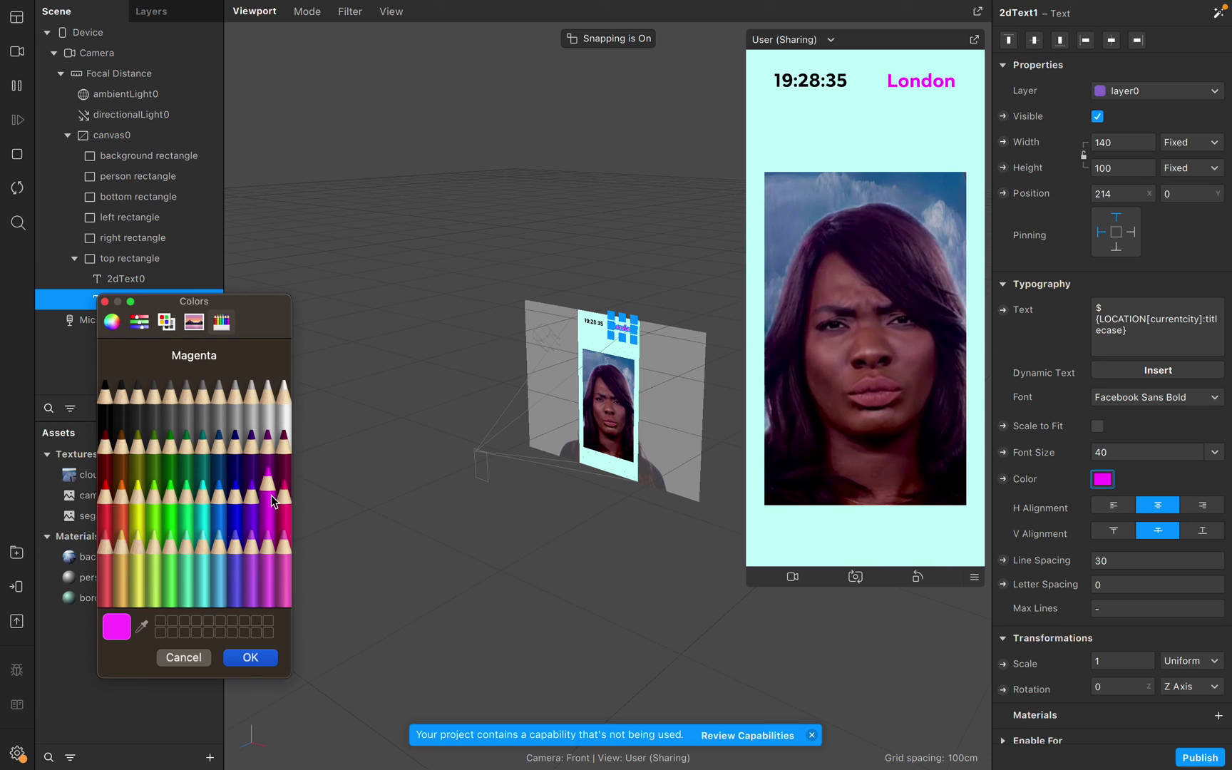
{"action": "left_click", "coordinate": [287, 494]}
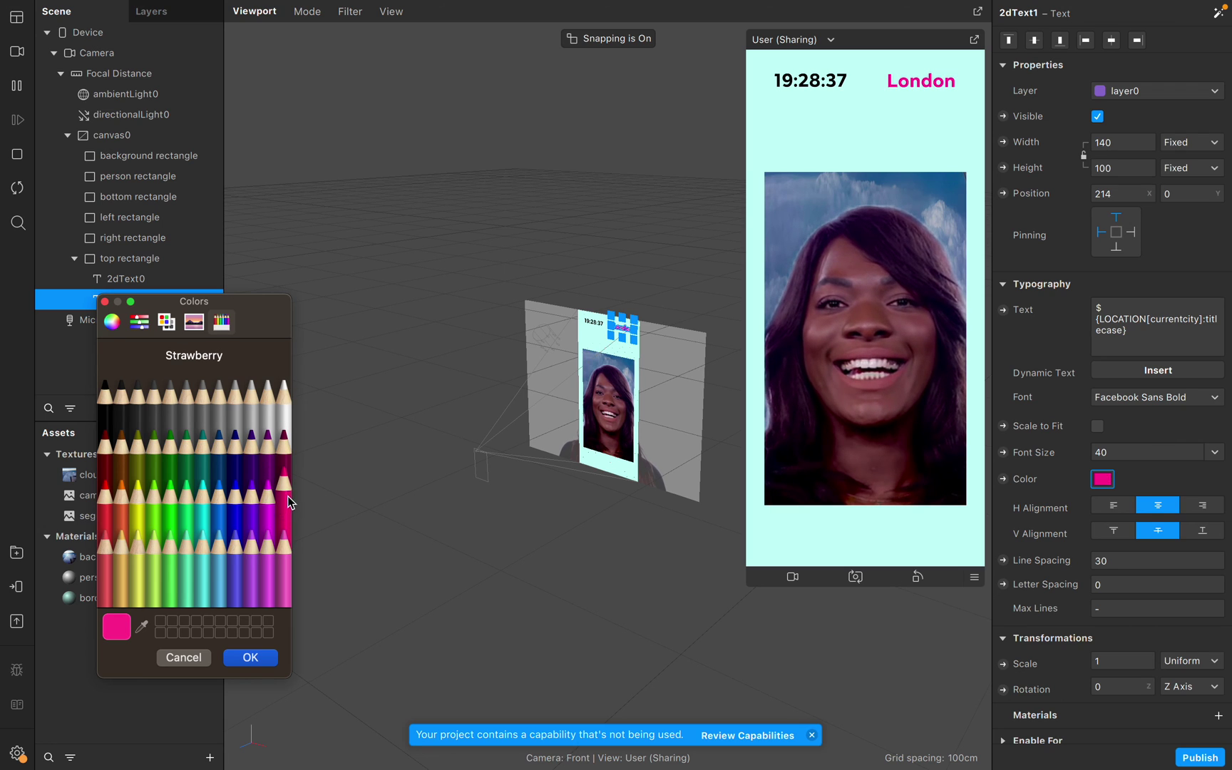
{"action": "left_click", "coordinate": [250, 657]}
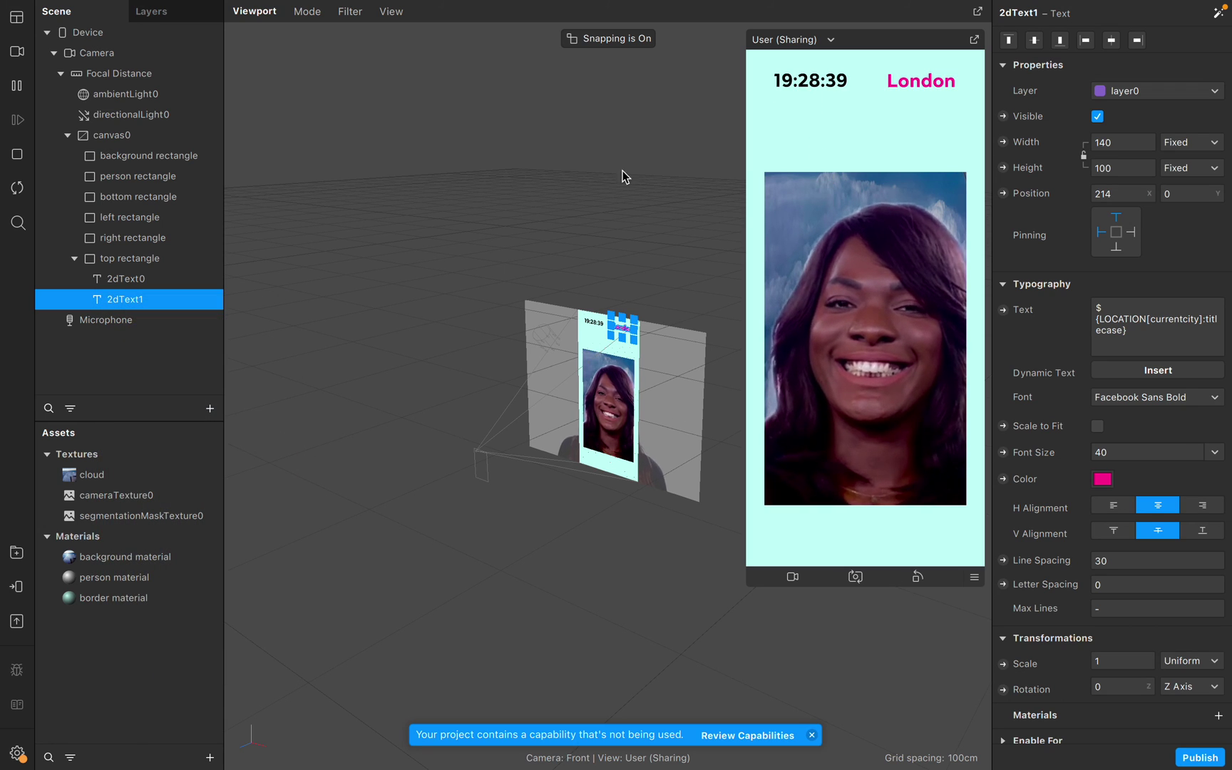
{"action": "left_click", "coordinate": [168, 280]}
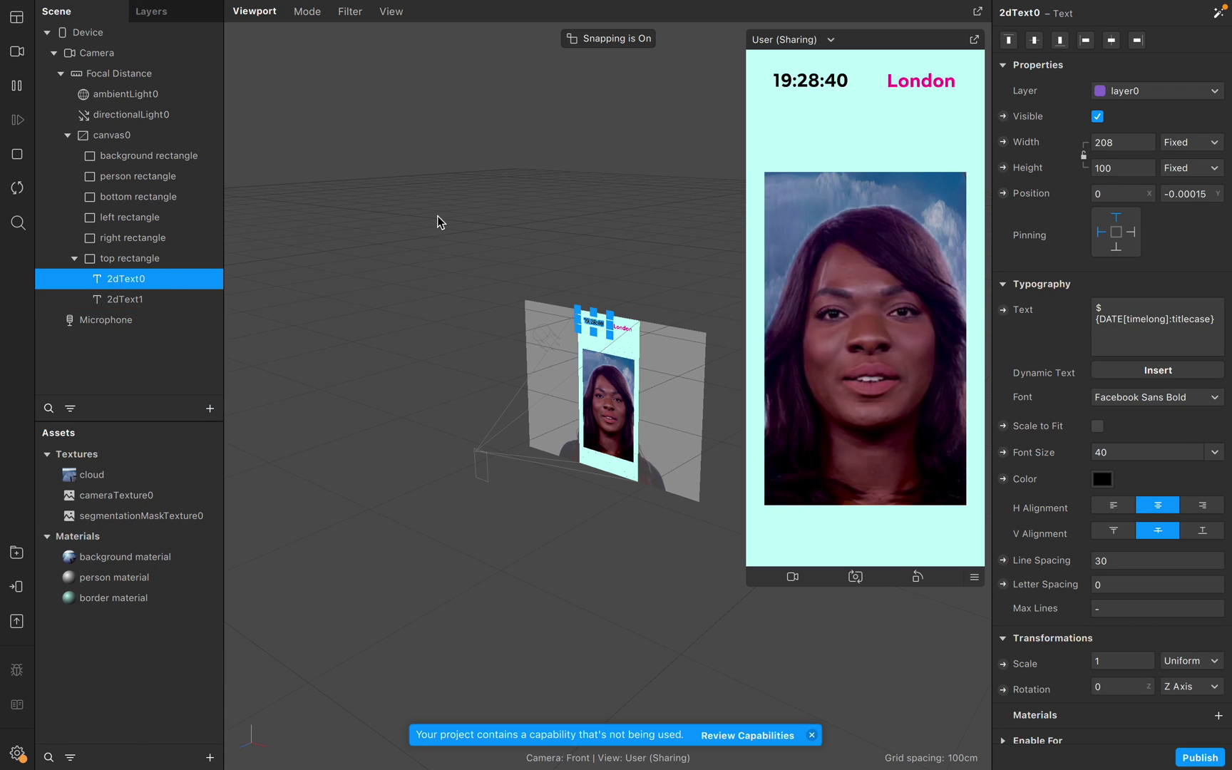
Set the 2dText0 clock text colour to the Orchid pencil.
{"action": "left_click", "coordinate": [1101, 478]}
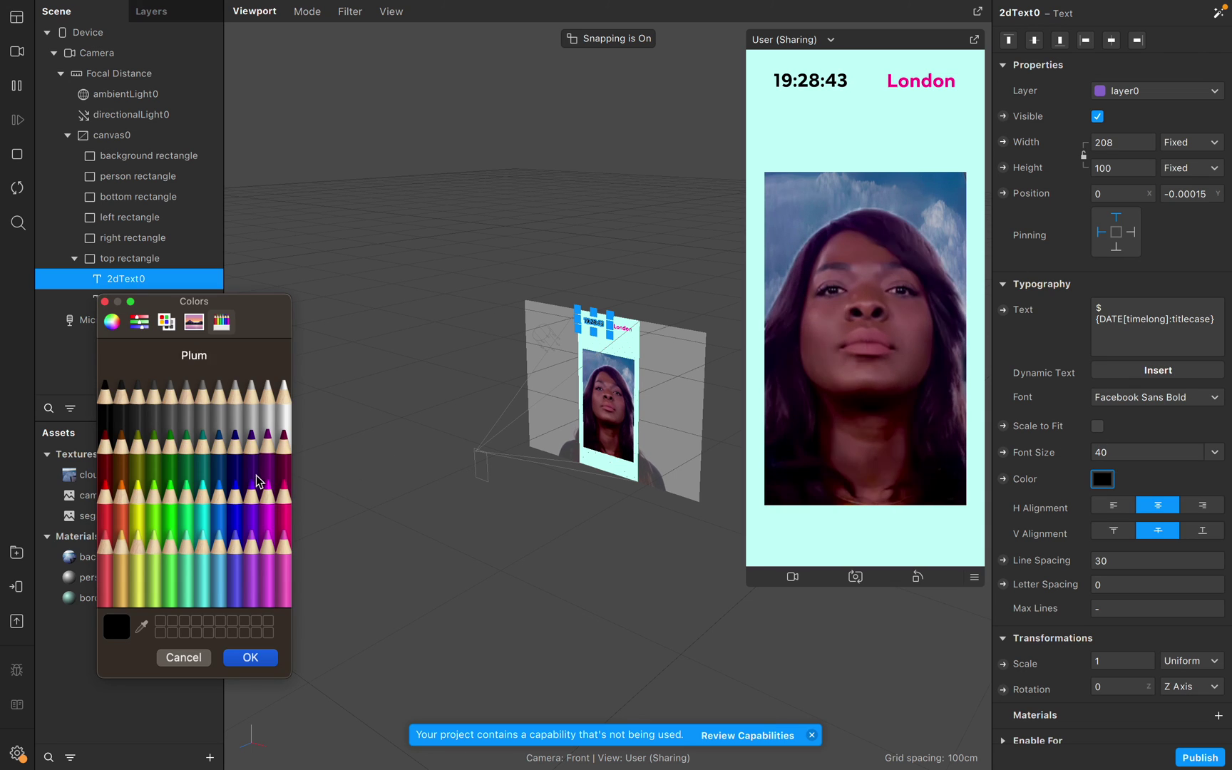
{"action": "left_click", "coordinate": [236, 559]}
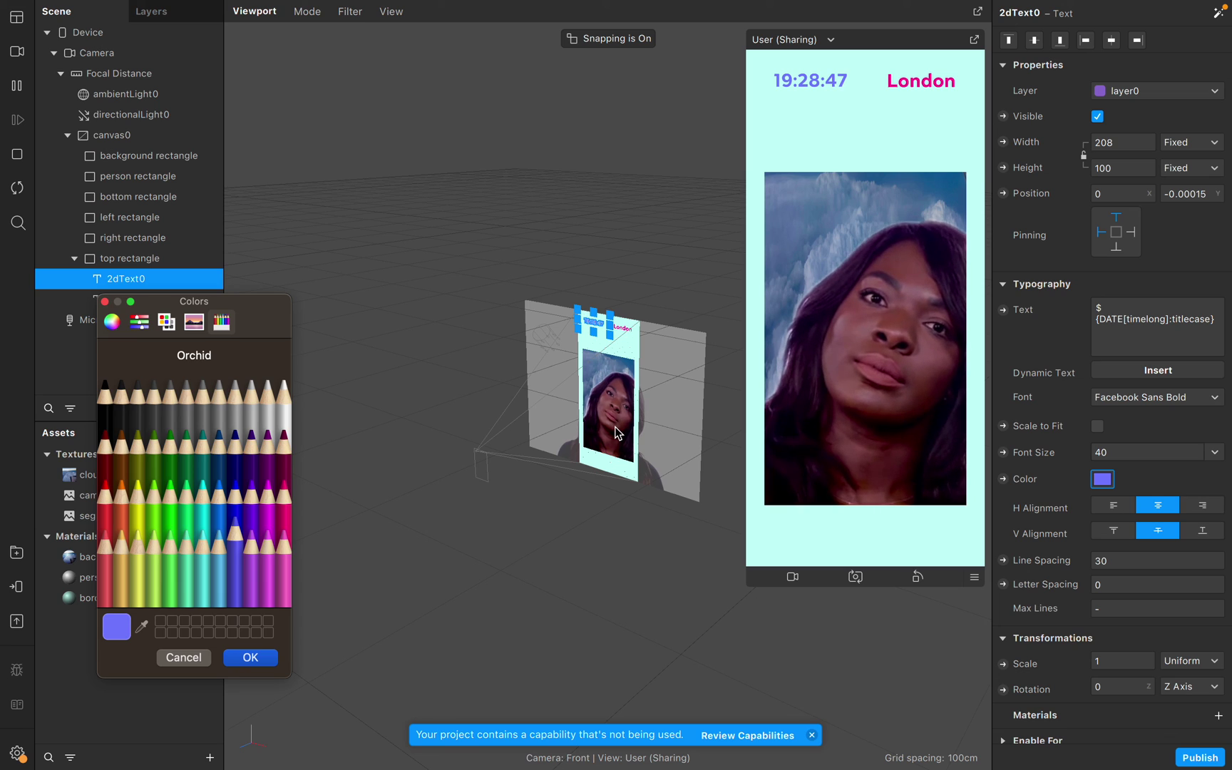
{"action": "left_click", "coordinate": [246, 657]}
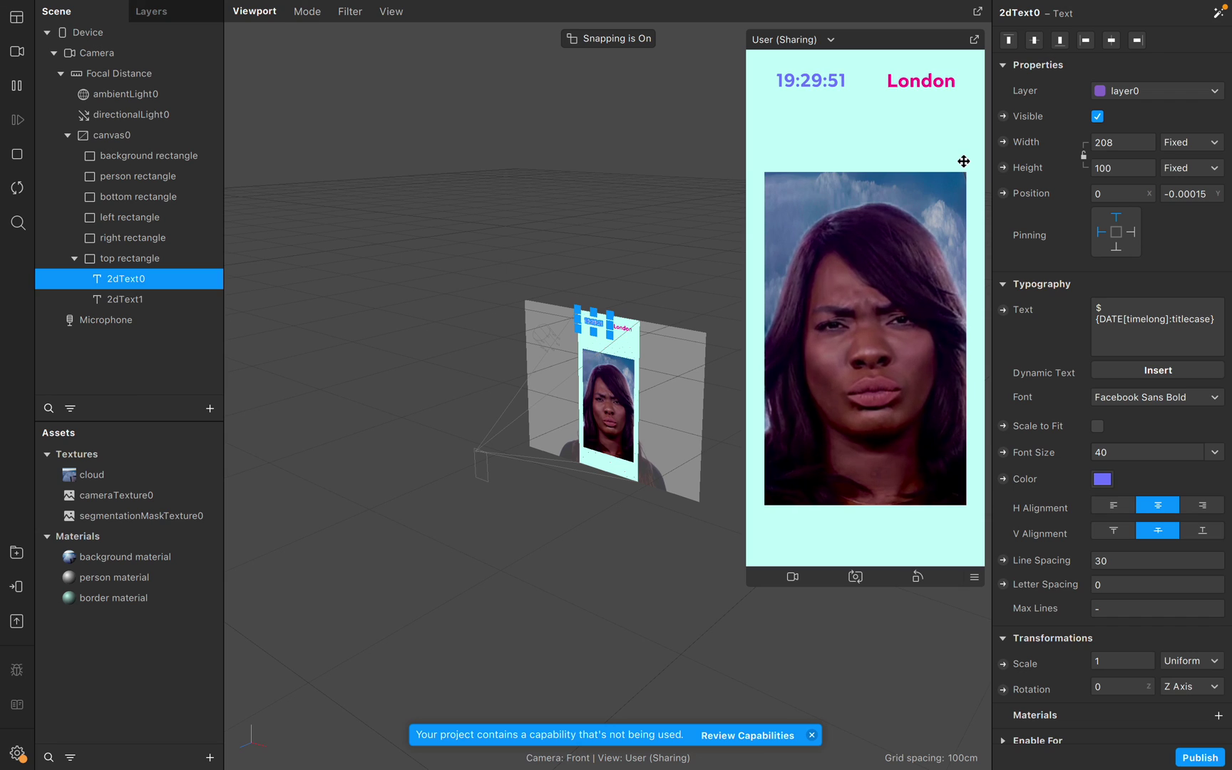
{"action": "mouse_move", "coordinate": [839, 5]}
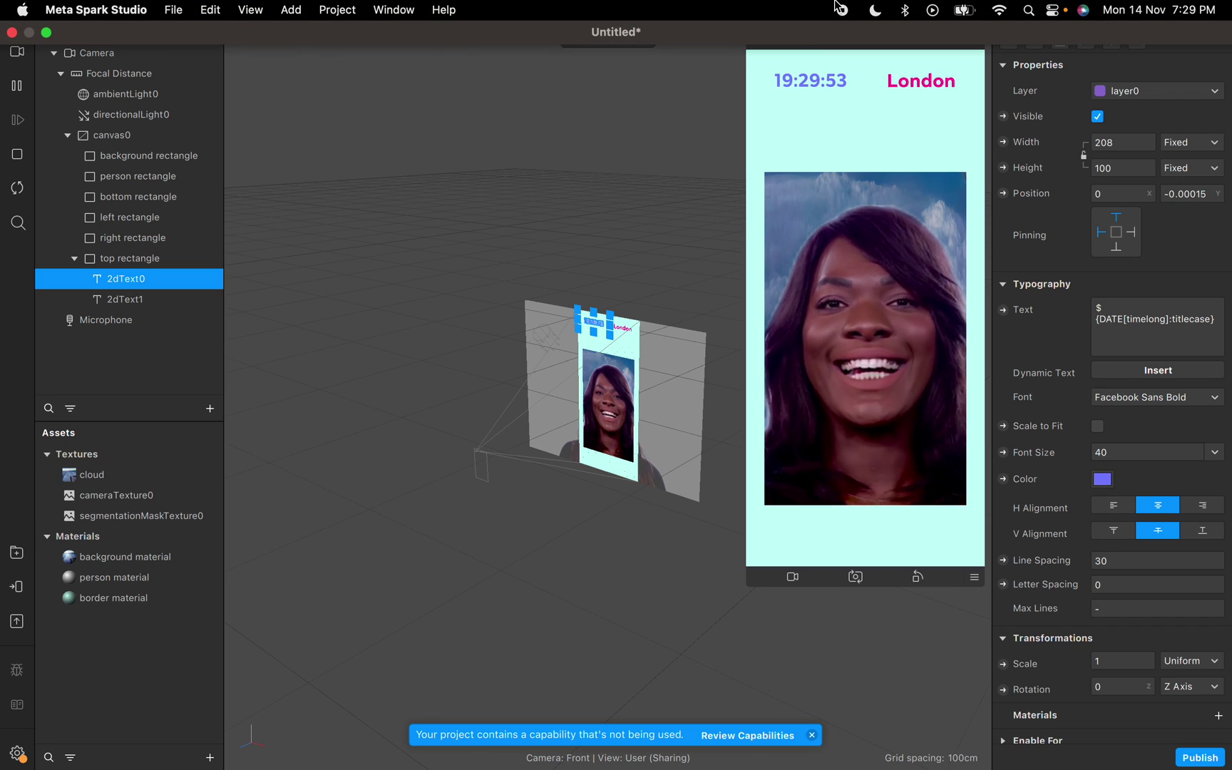